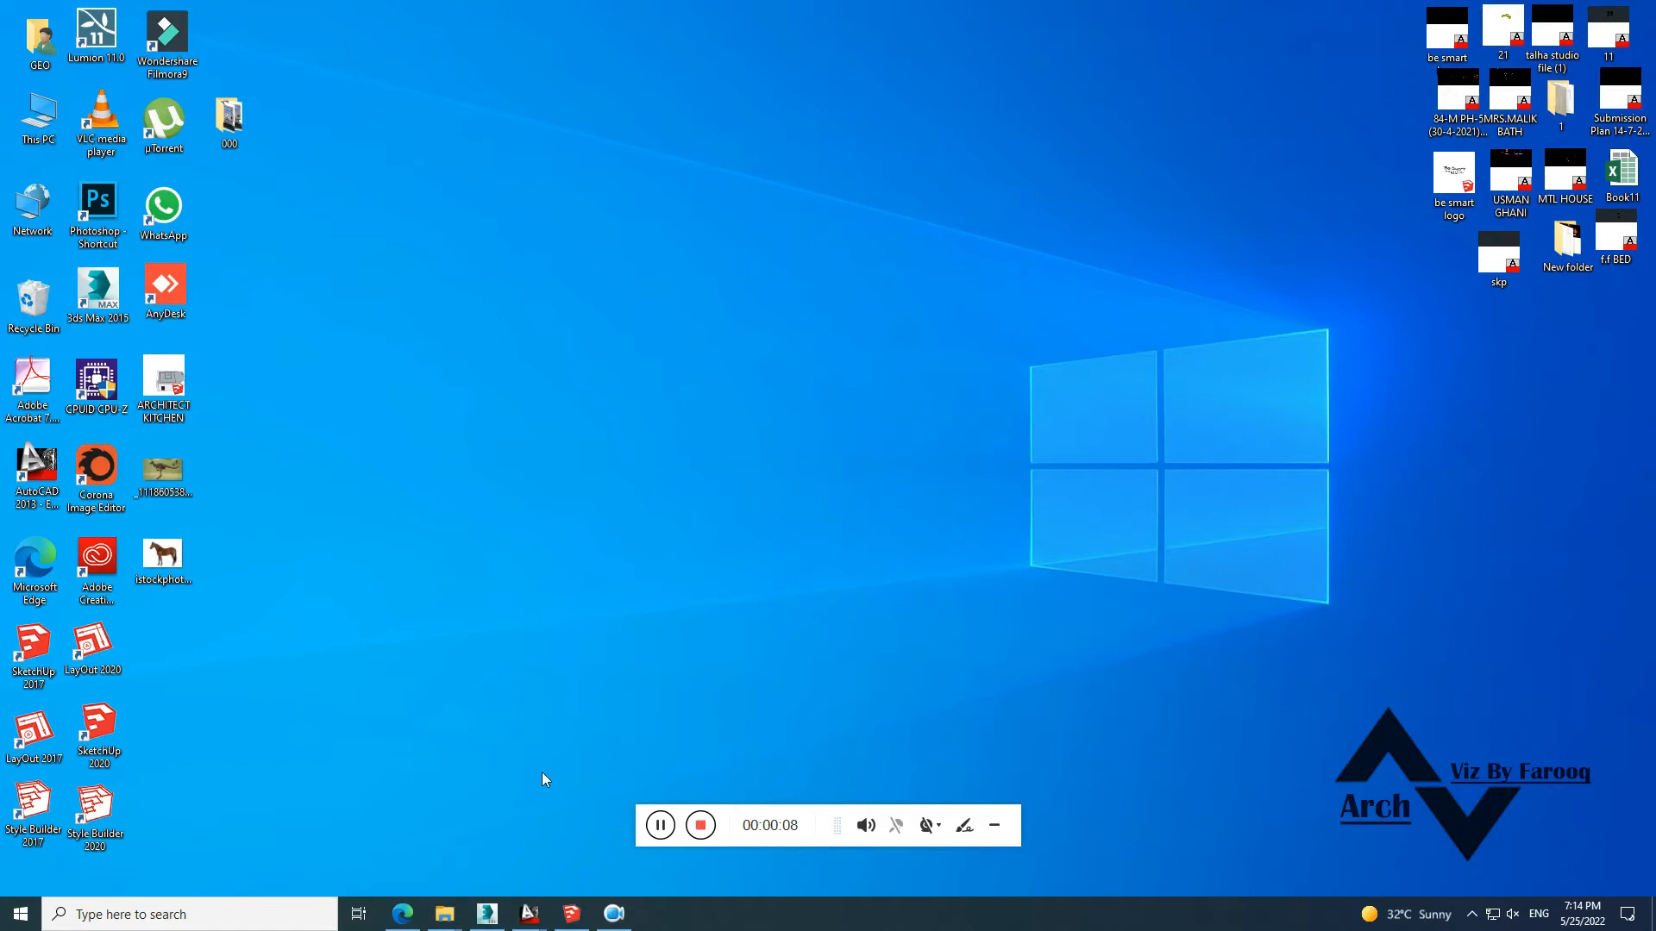
click(403, 914)
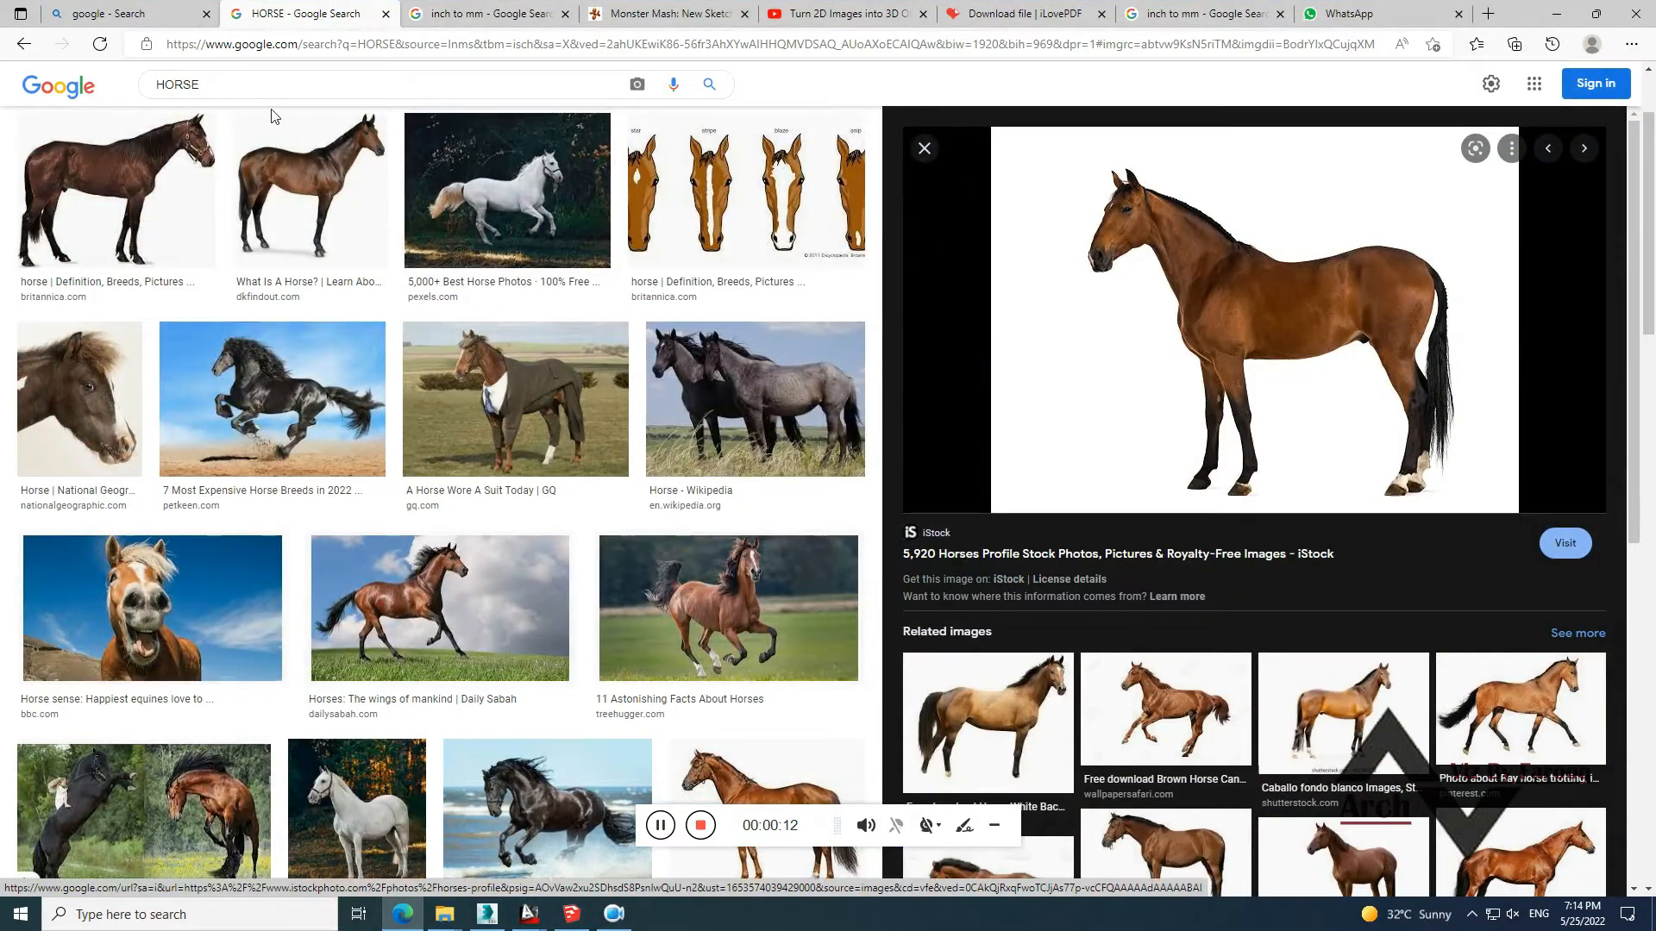
click(207, 81)
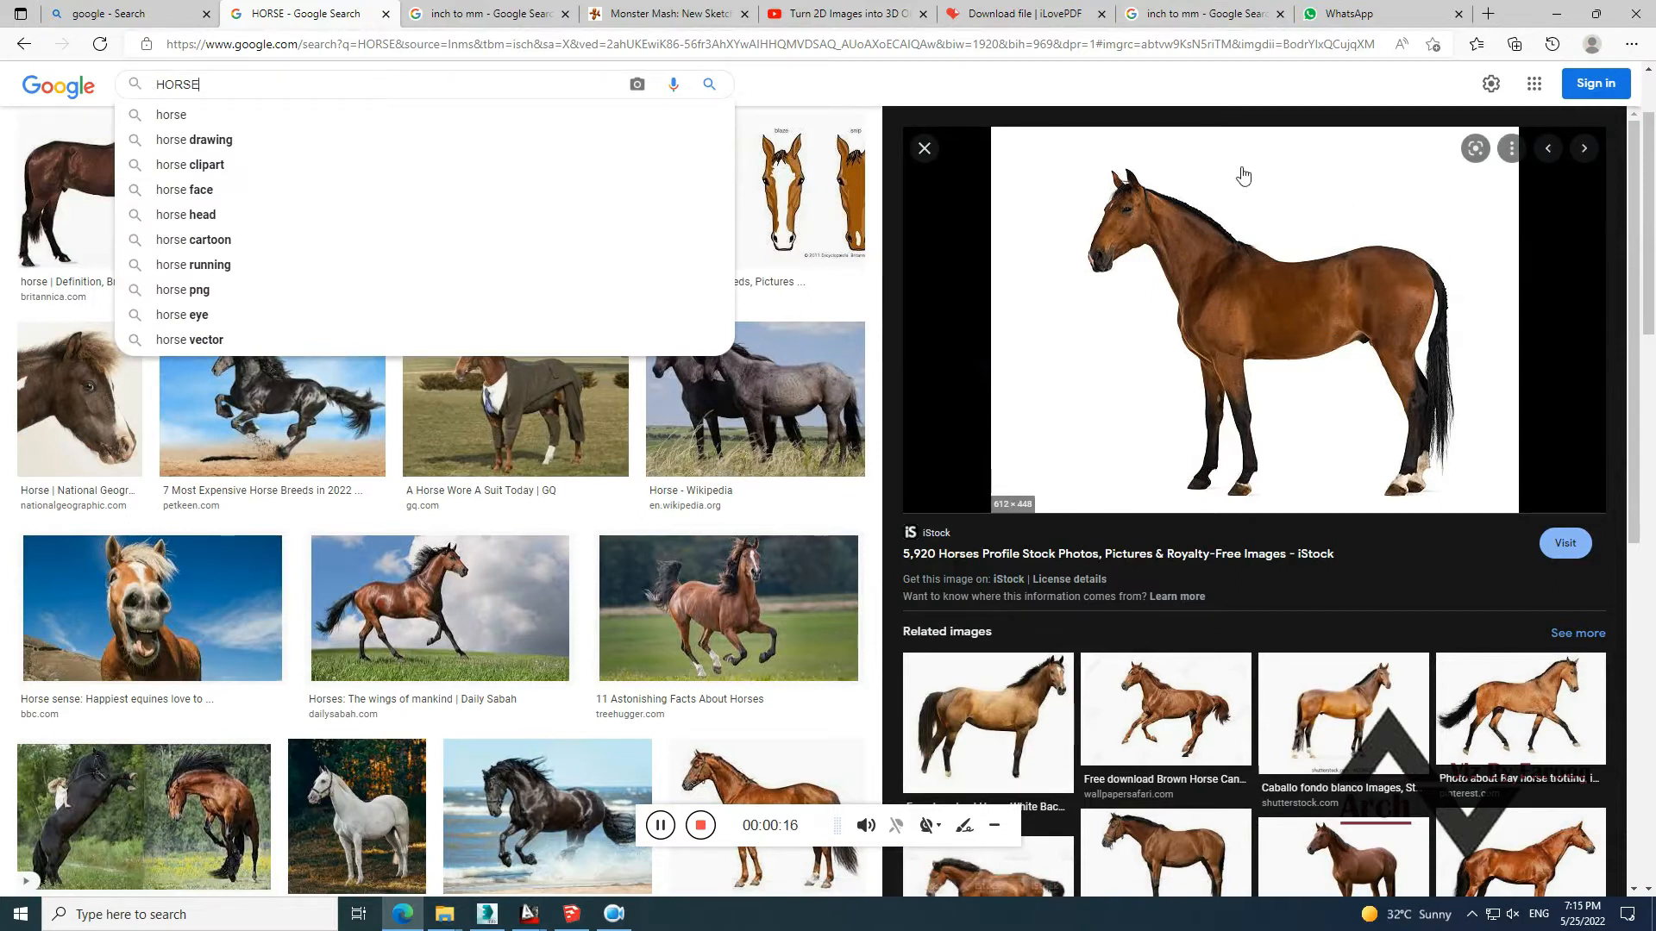
click(1558, 15)
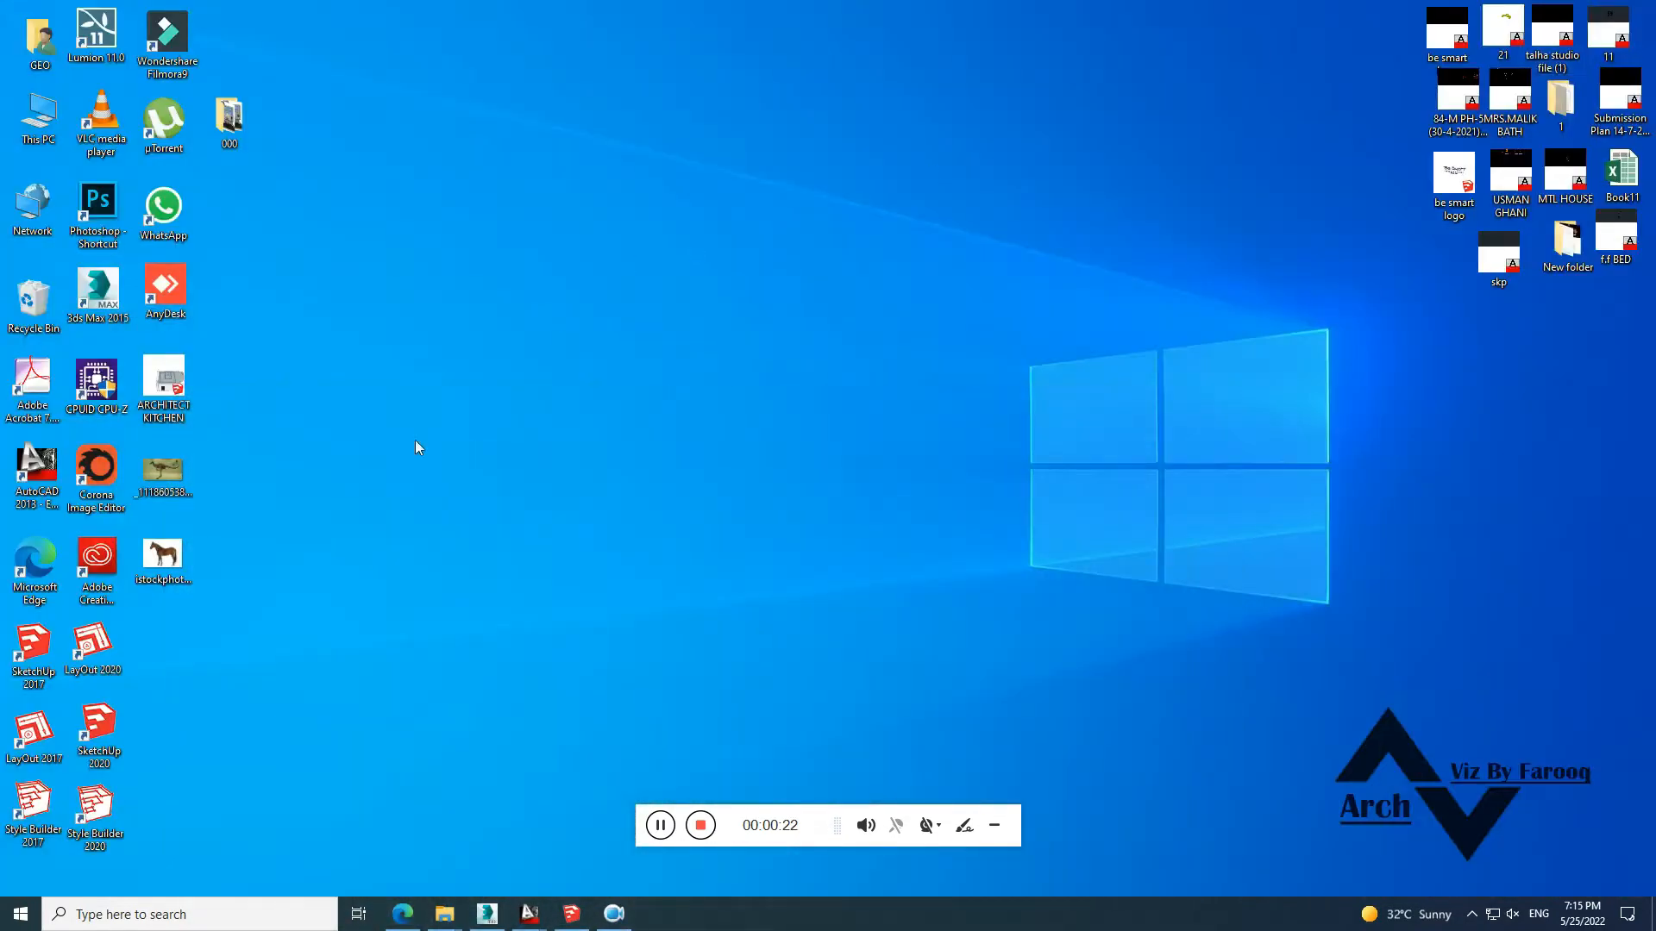
double_click(164, 557)
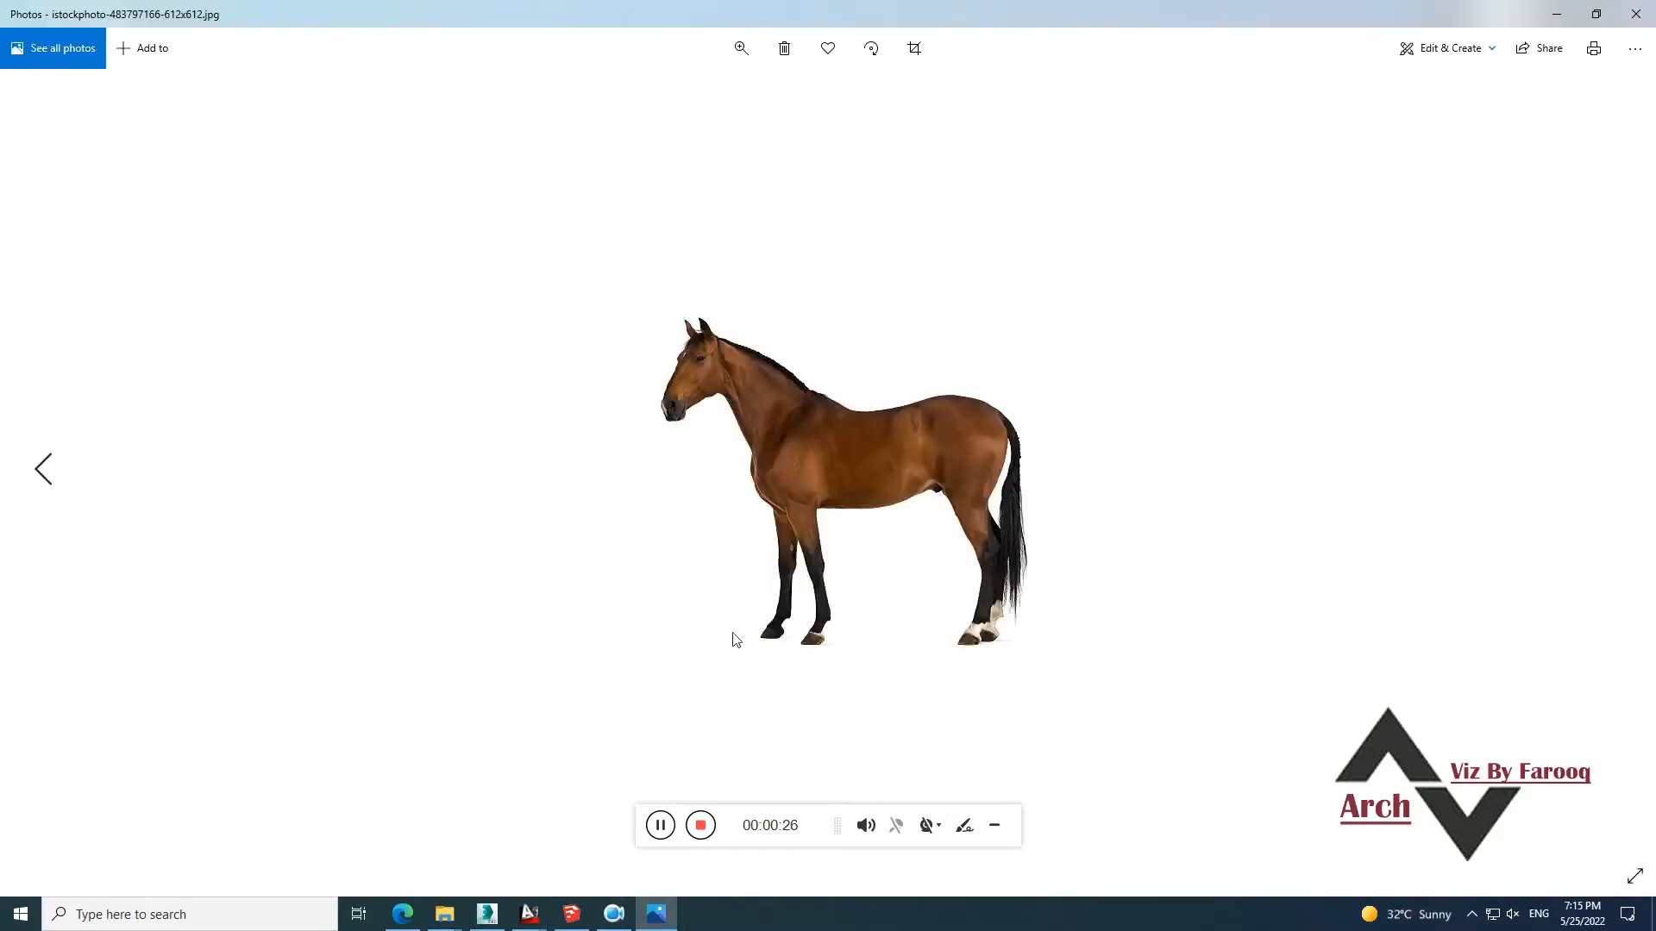
click(1636, 14)
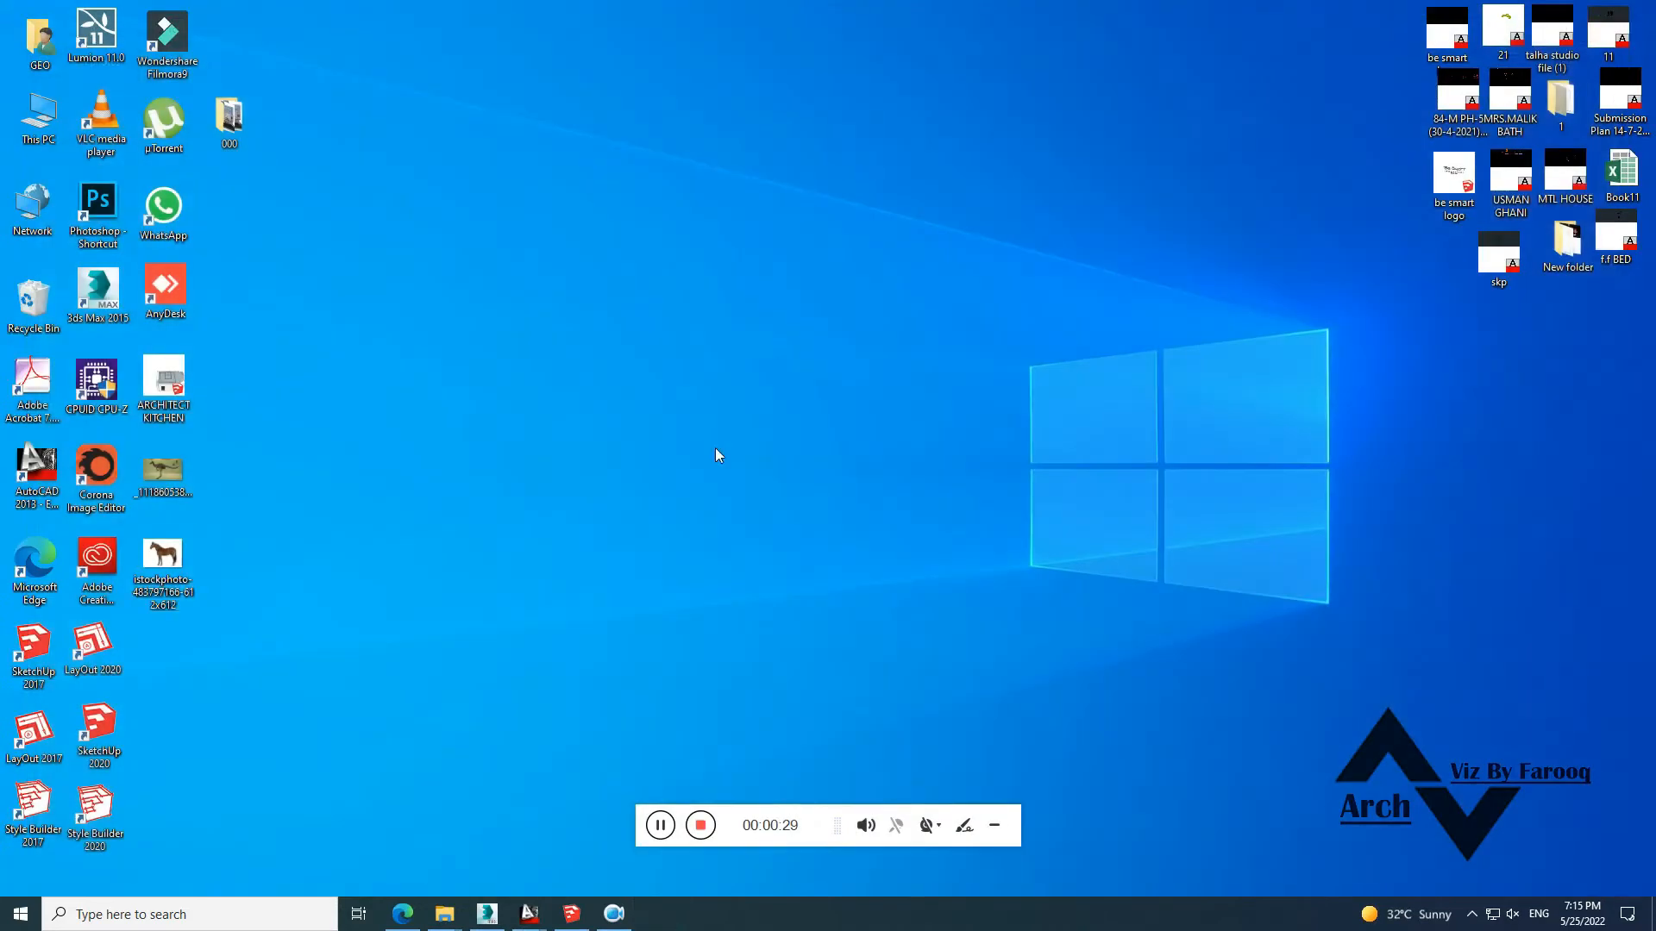
Switch to the Monster Mash page in the browser and close the YouTube page
click(403, 914)
click(595, 12)
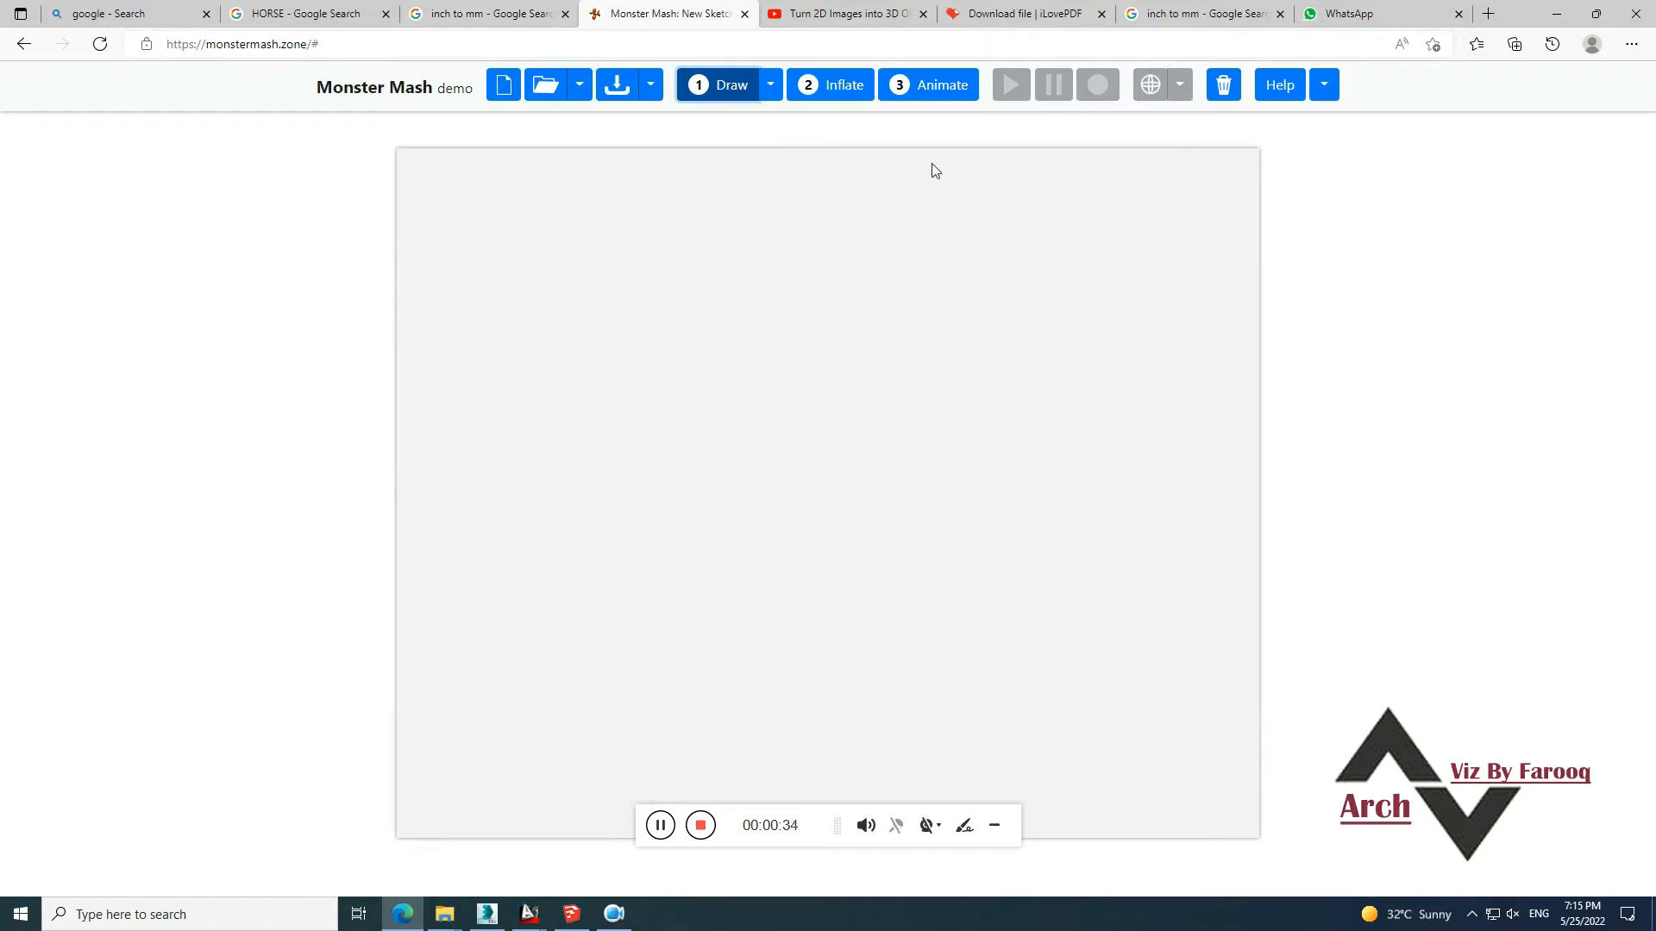
click(923, 15)
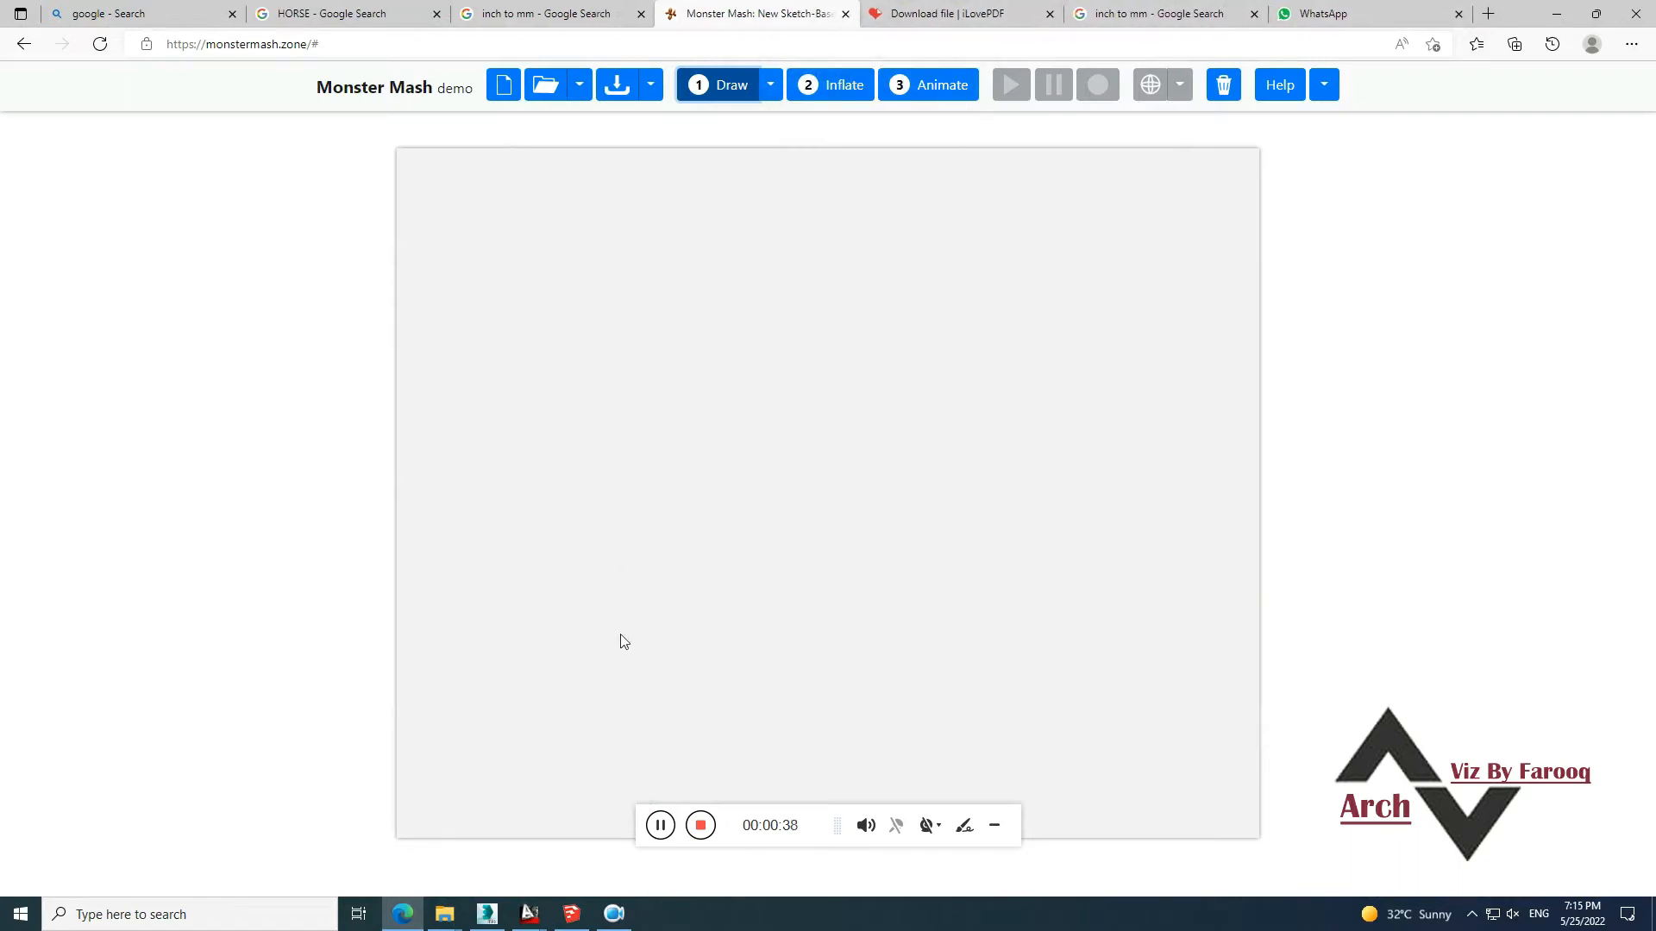
drag(316, 90, 474, 86)
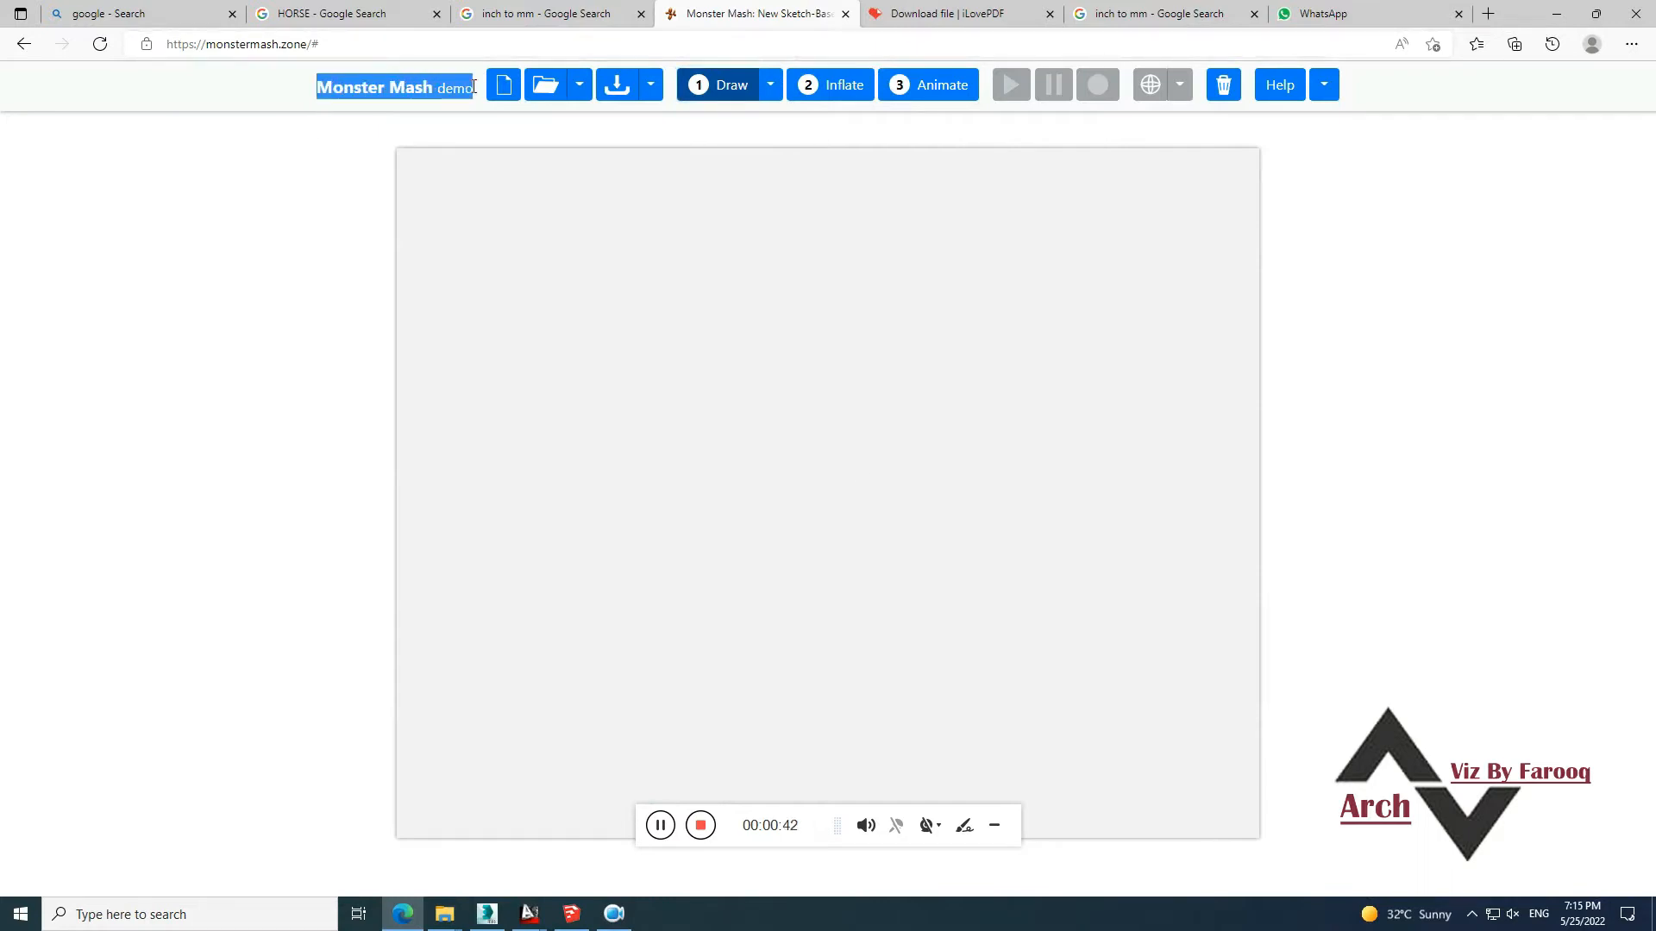
click(314, 205)
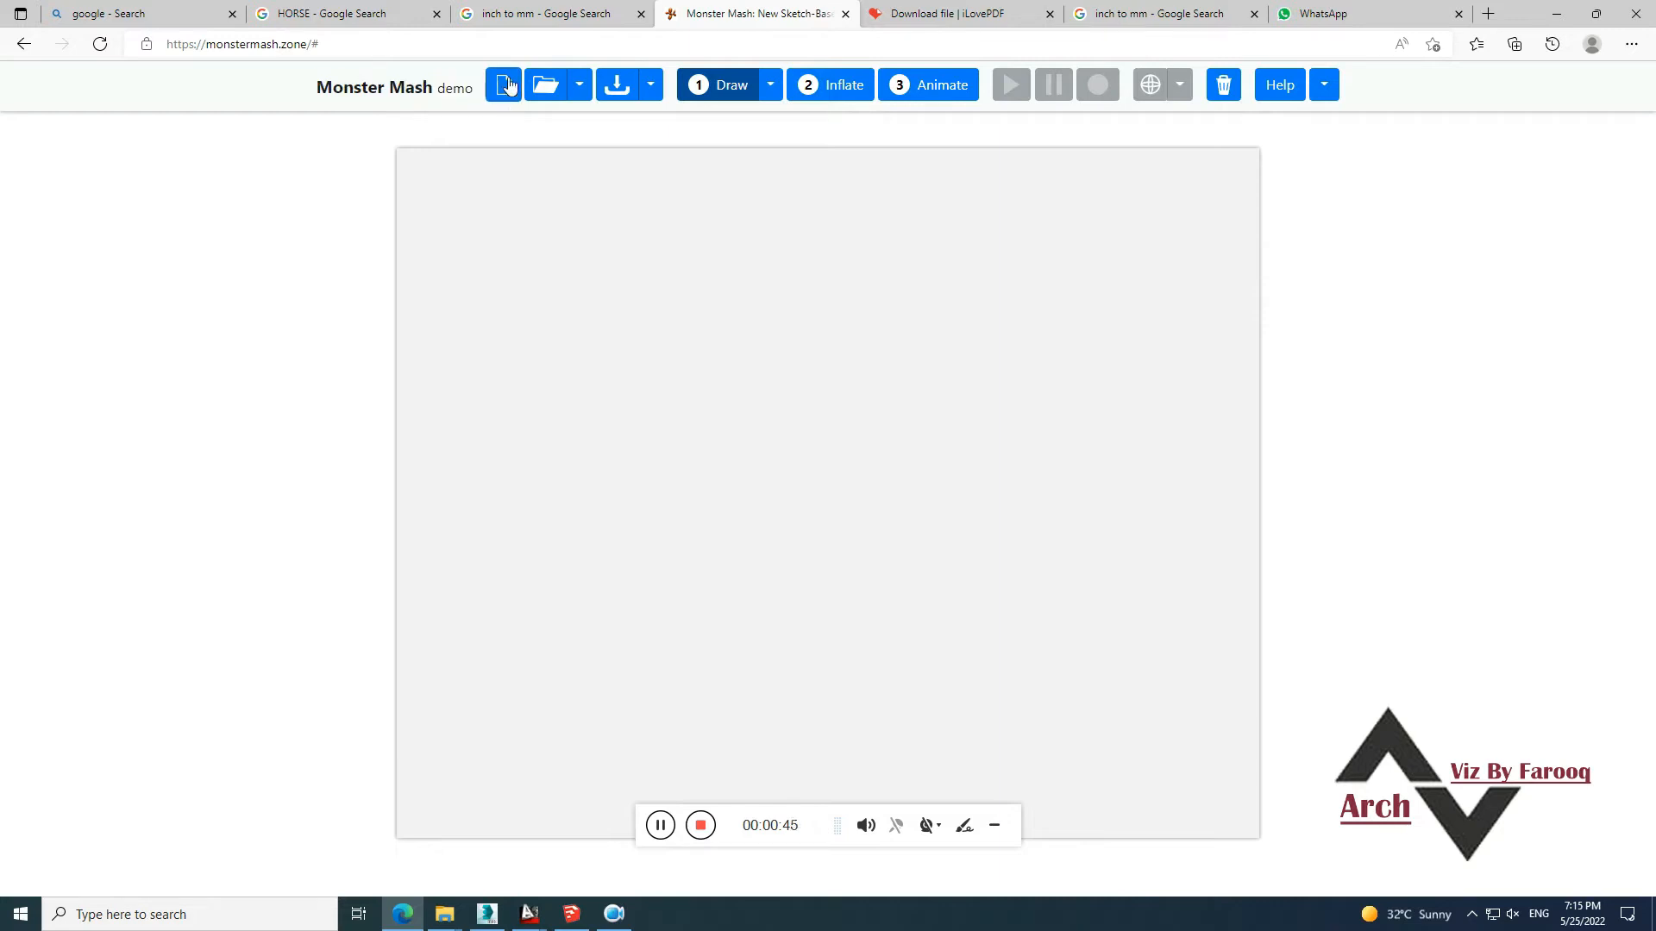
click(577, 86)
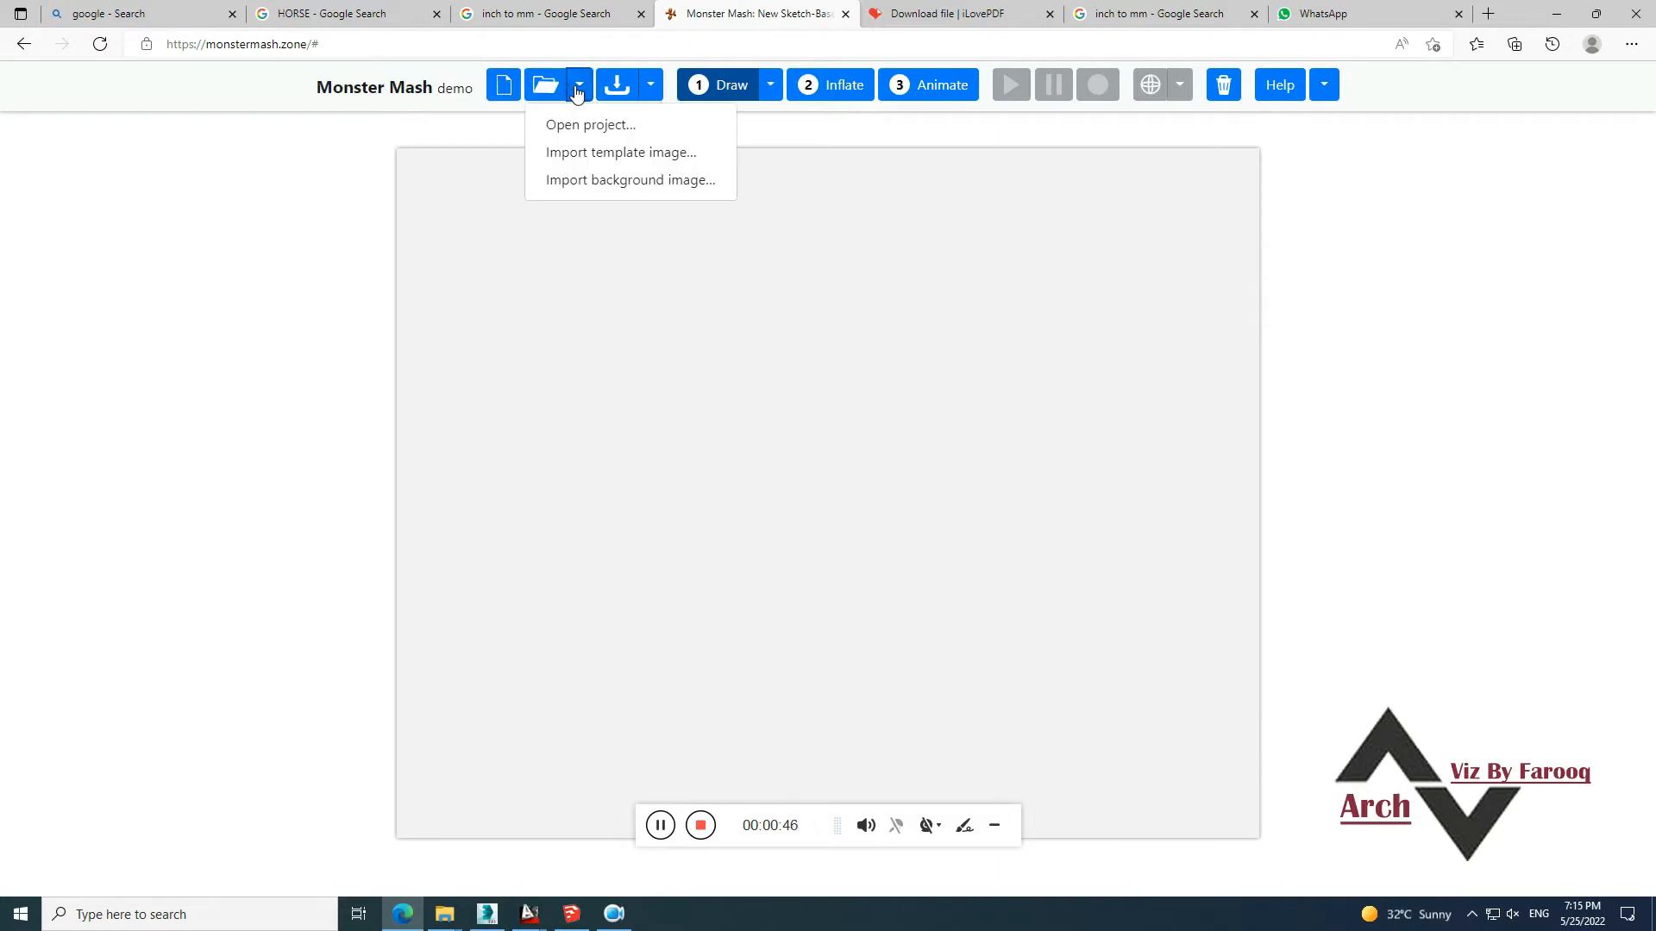
click(637, 159)
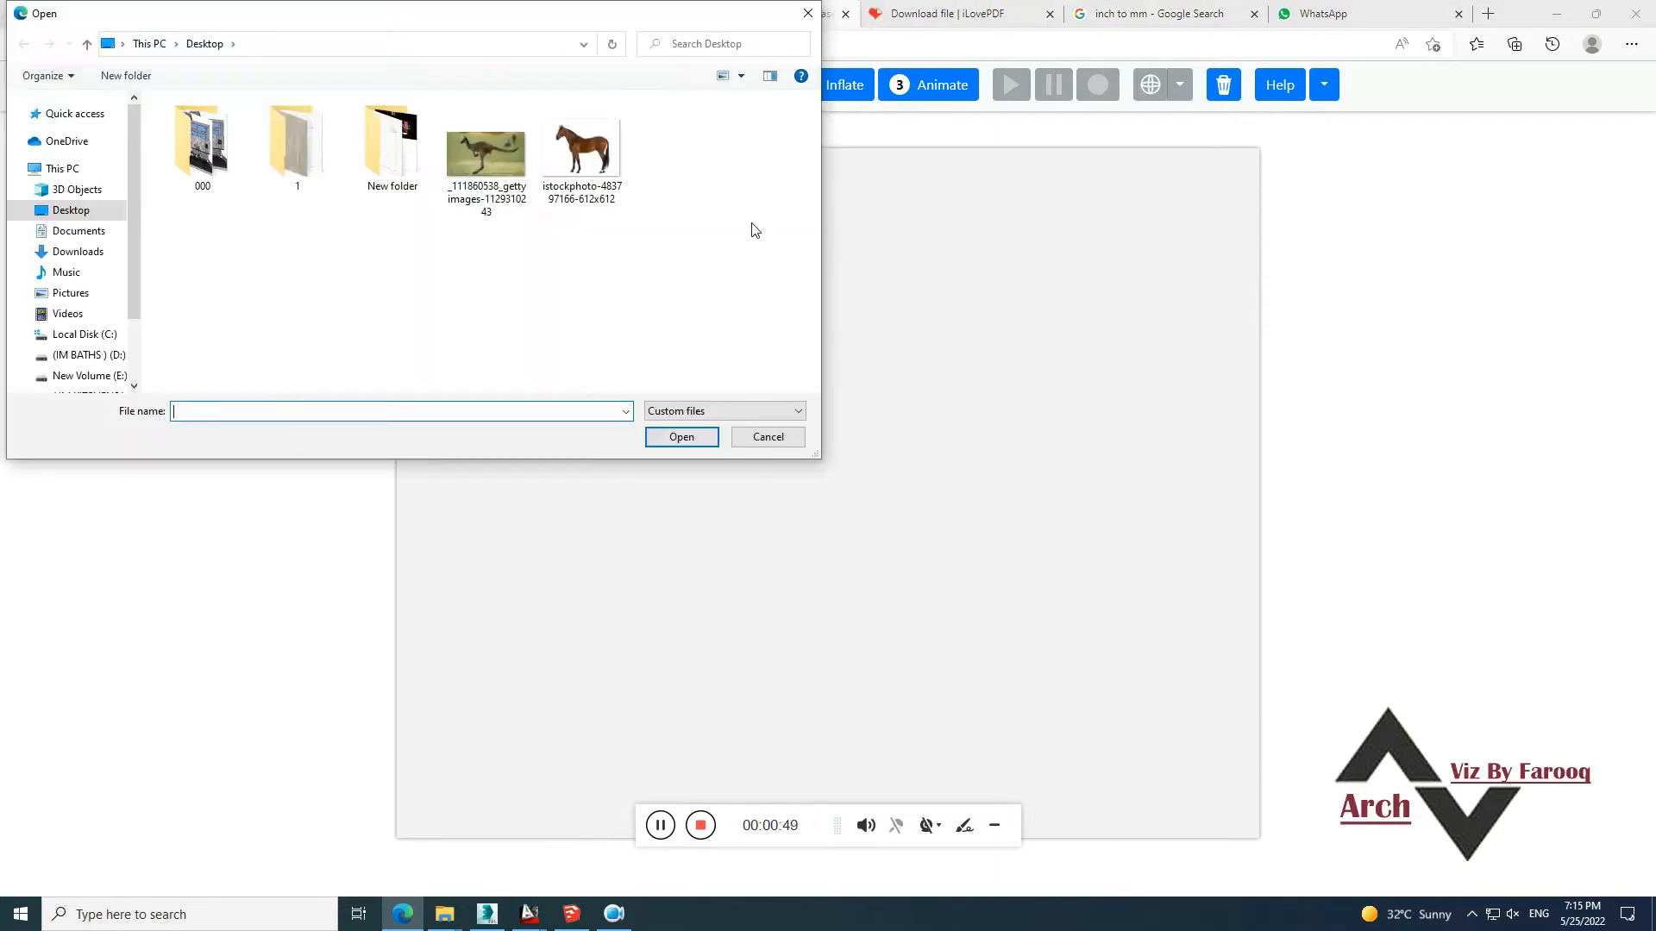
click(573, 156)
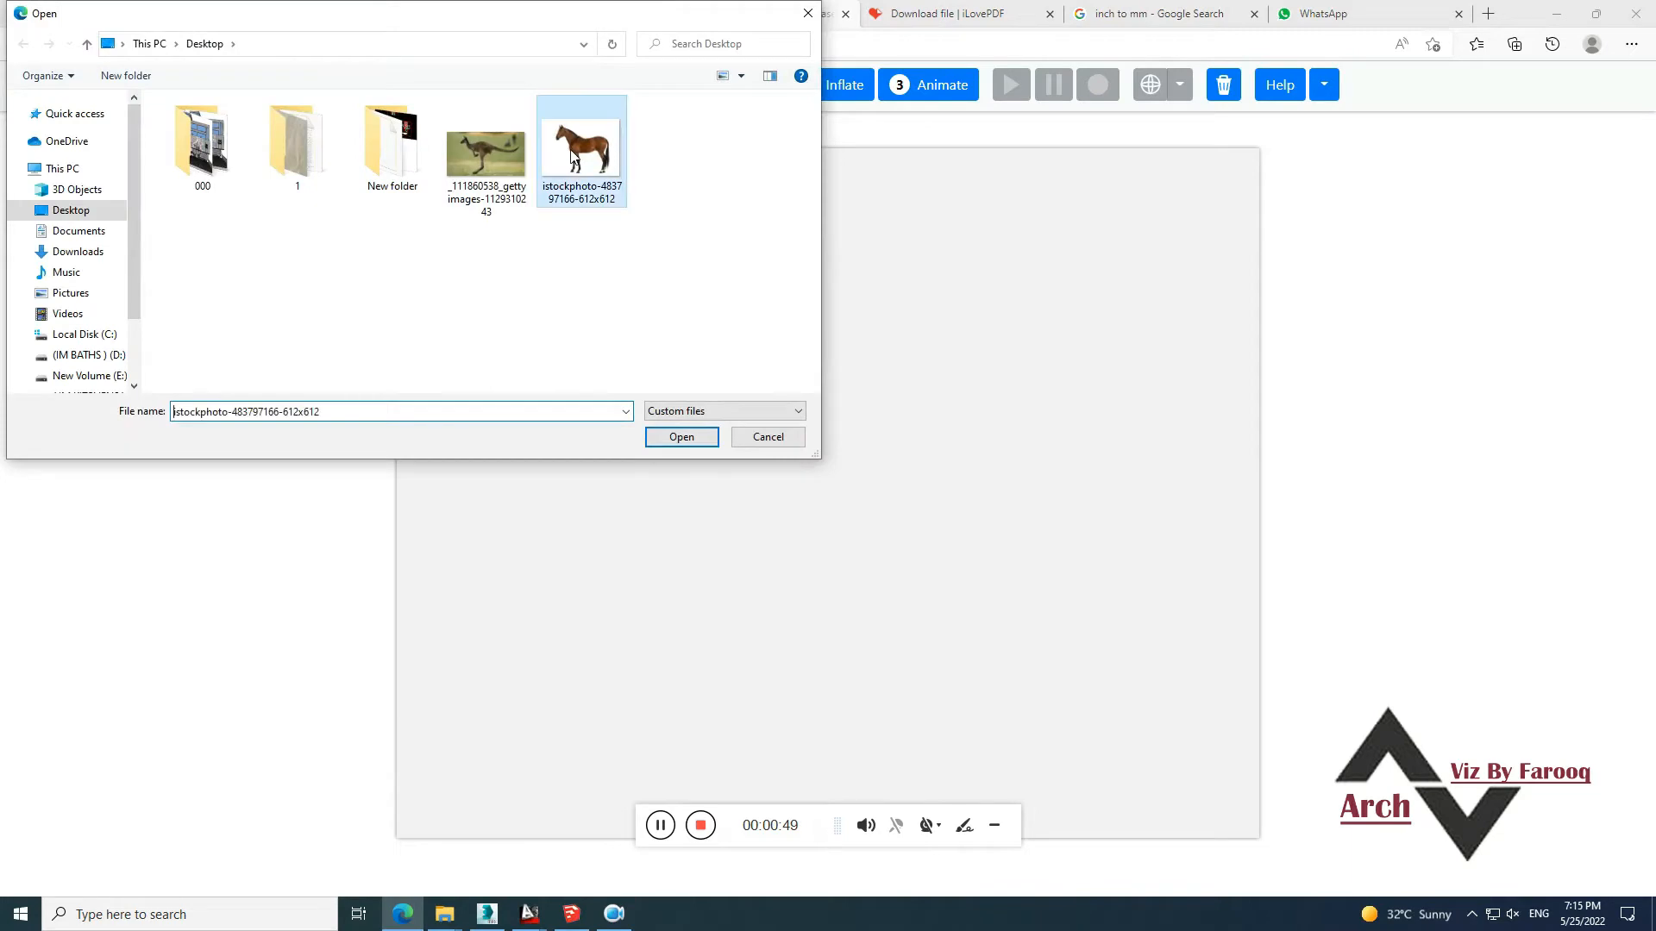
click(681, 438)
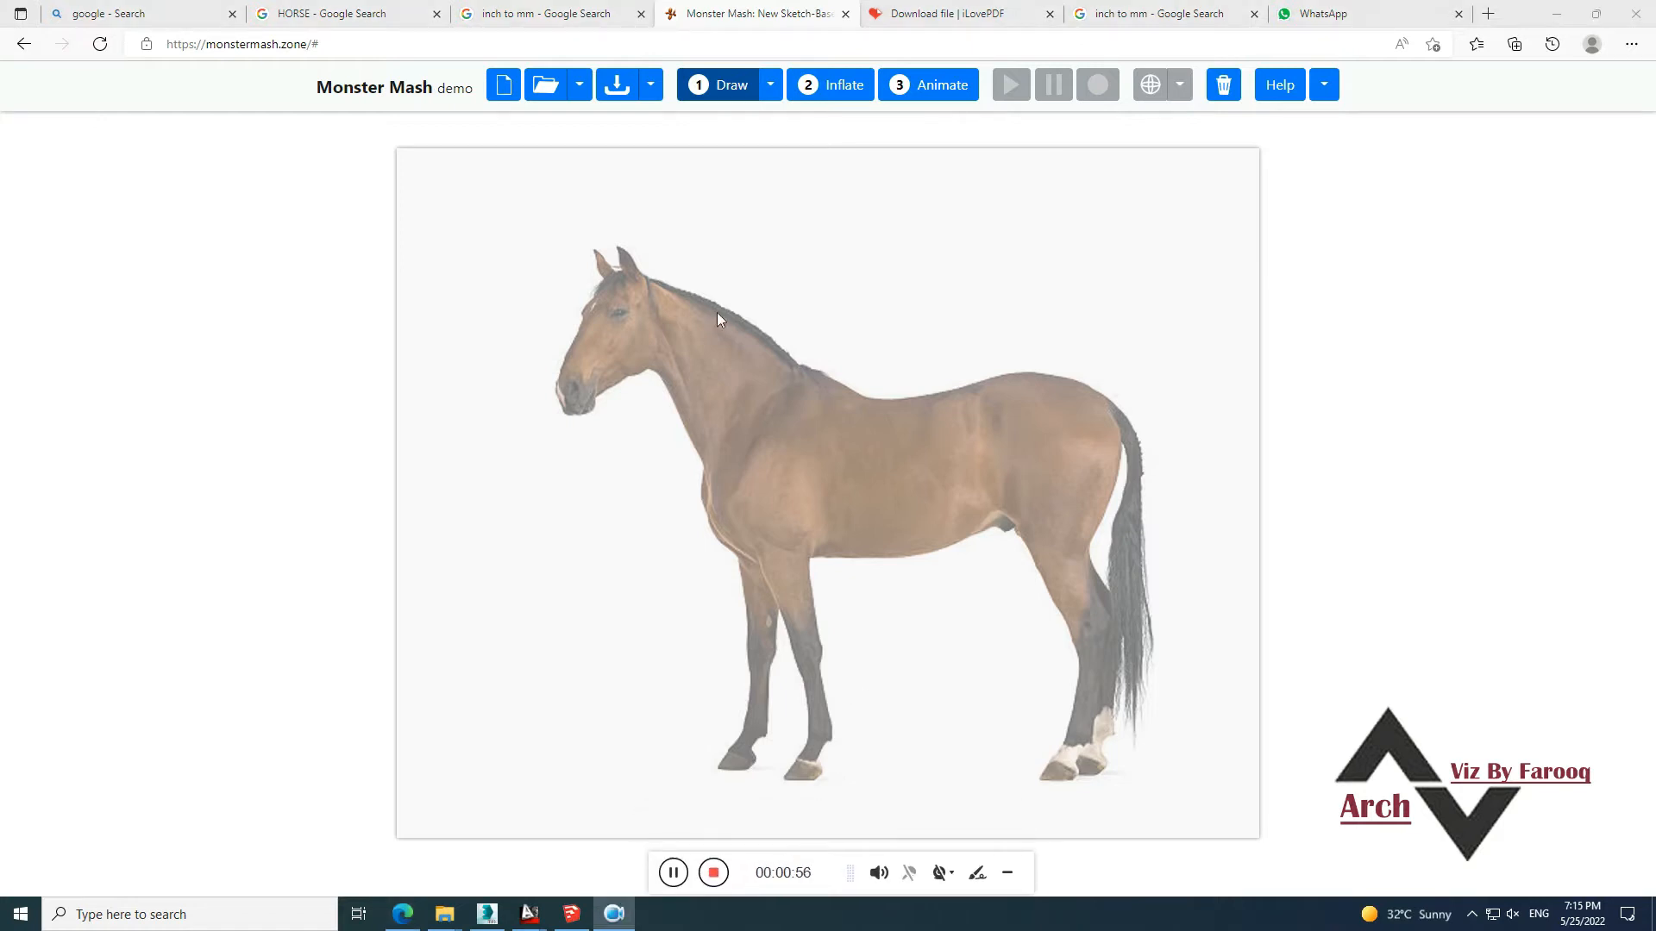
click(726, 90)
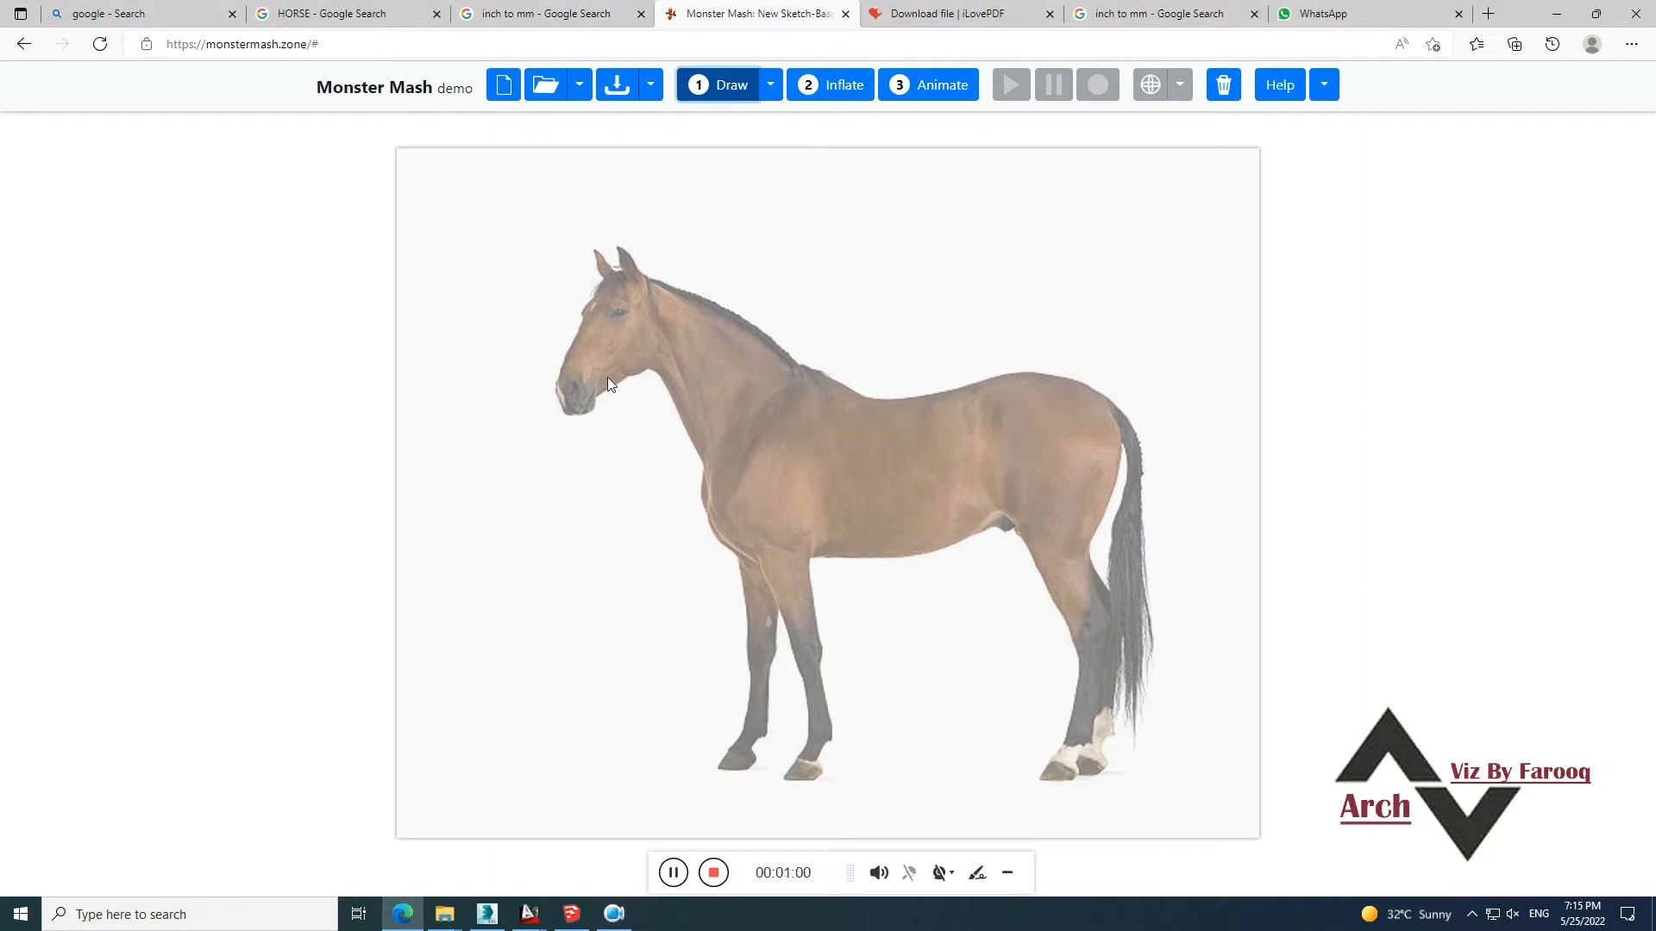
mouse_move(629, 374)
mouse_down()
mouse_move(573, 415)
mouse_move(565, 366)
mouse_up()
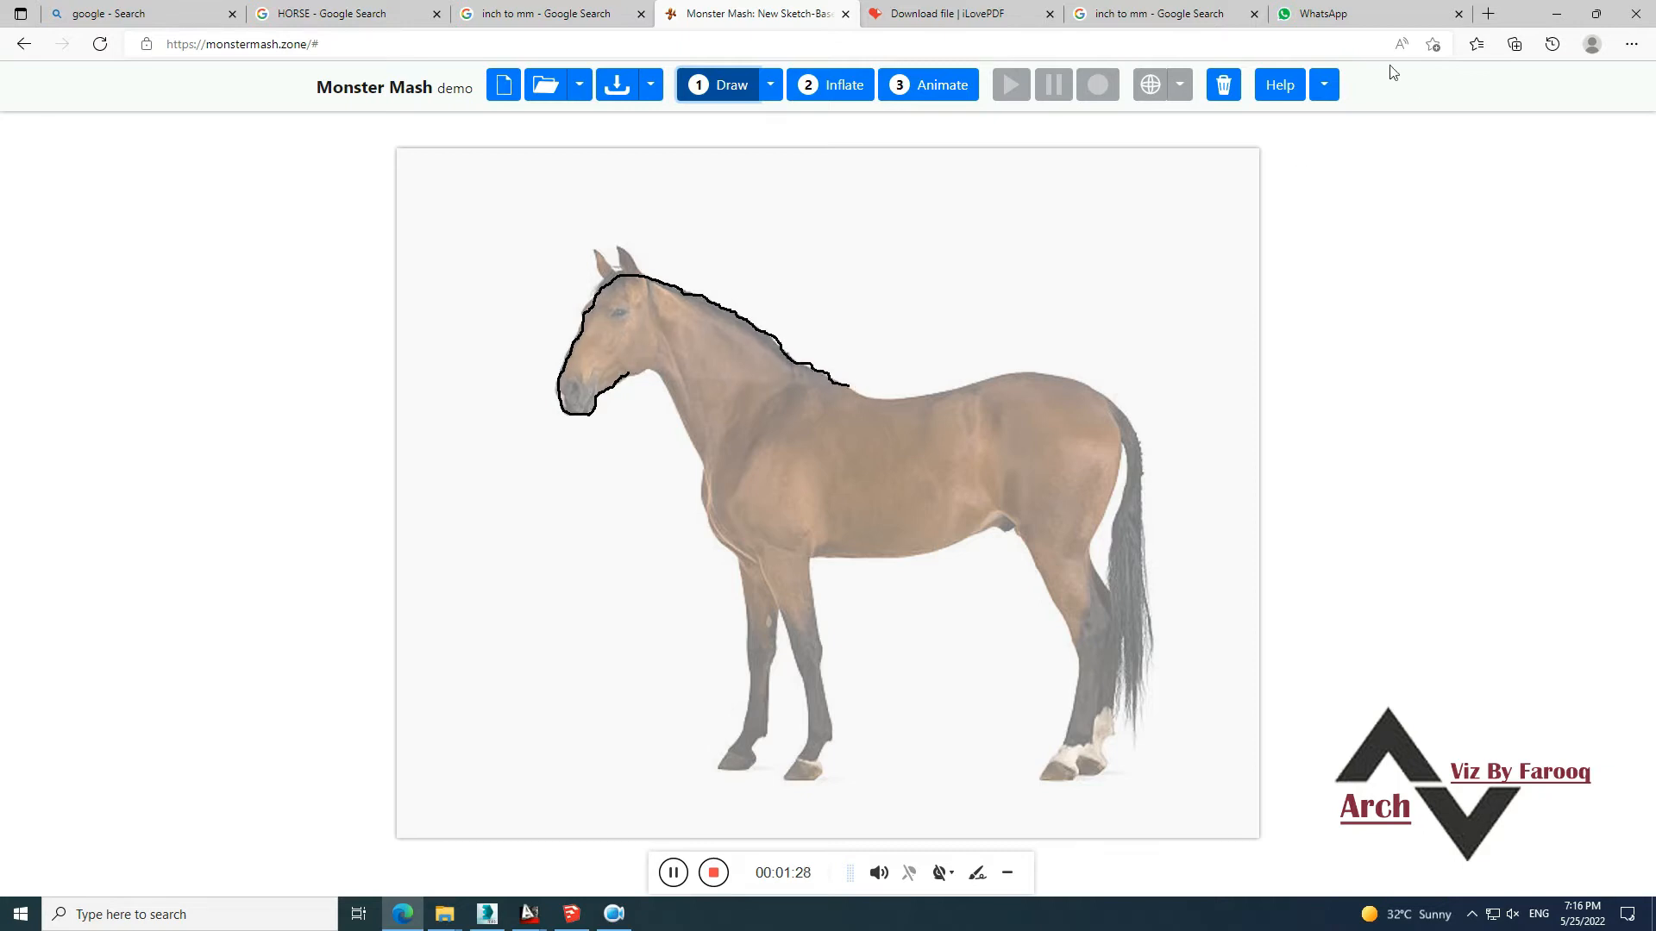
click(1224, 84)
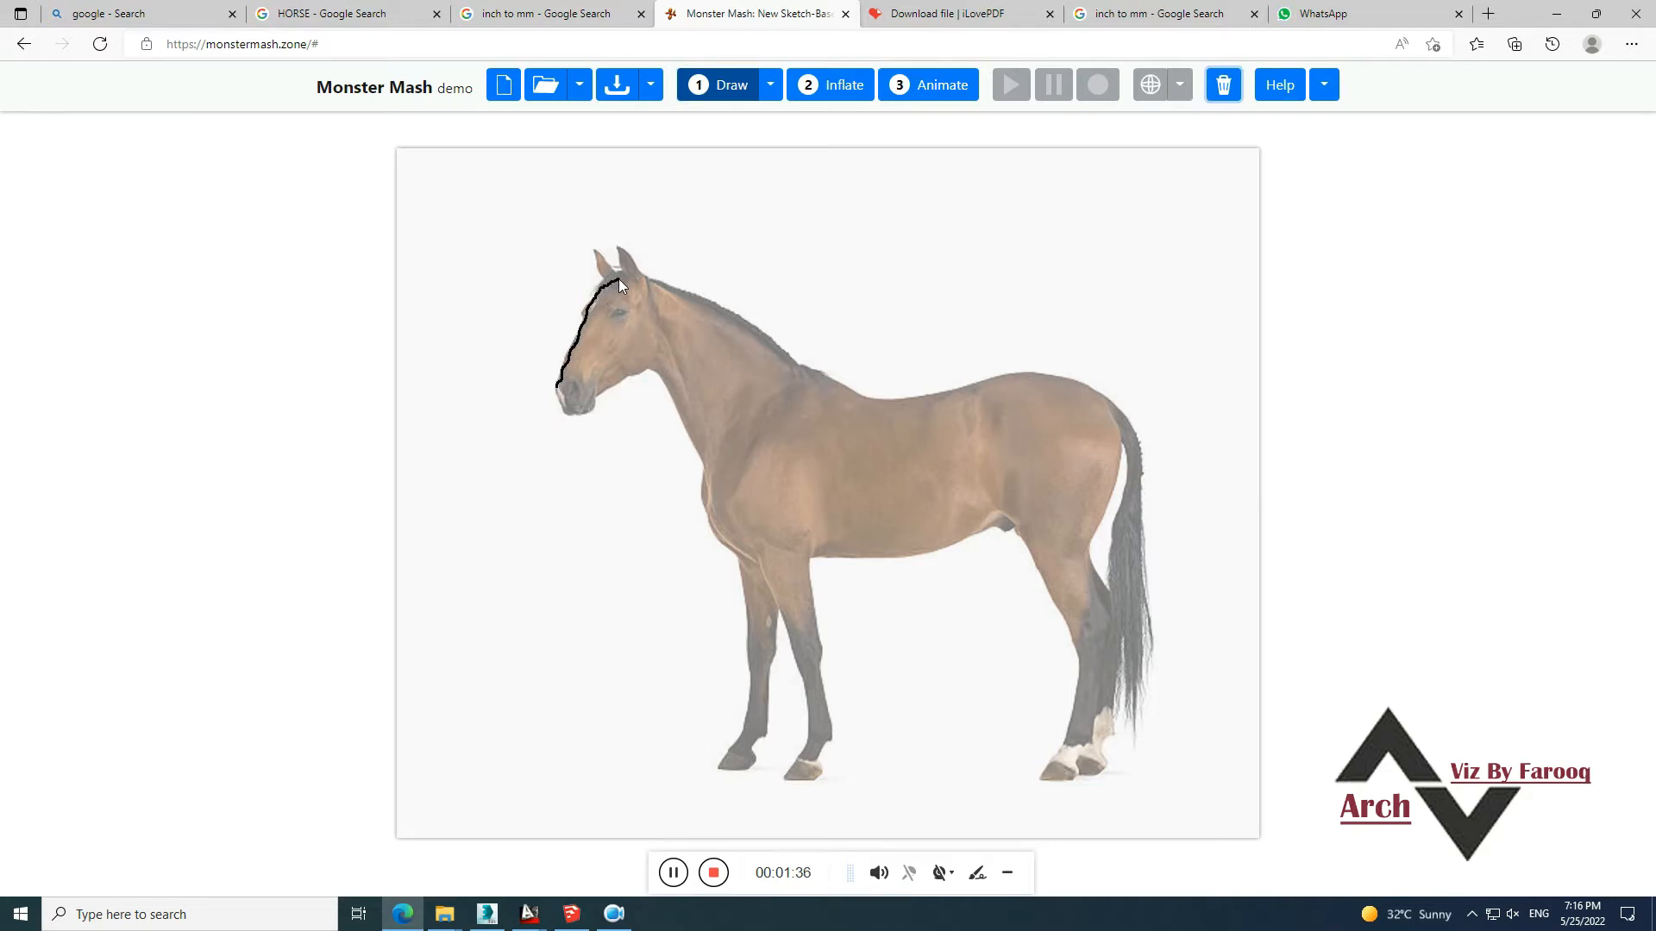
click(1223, 85)
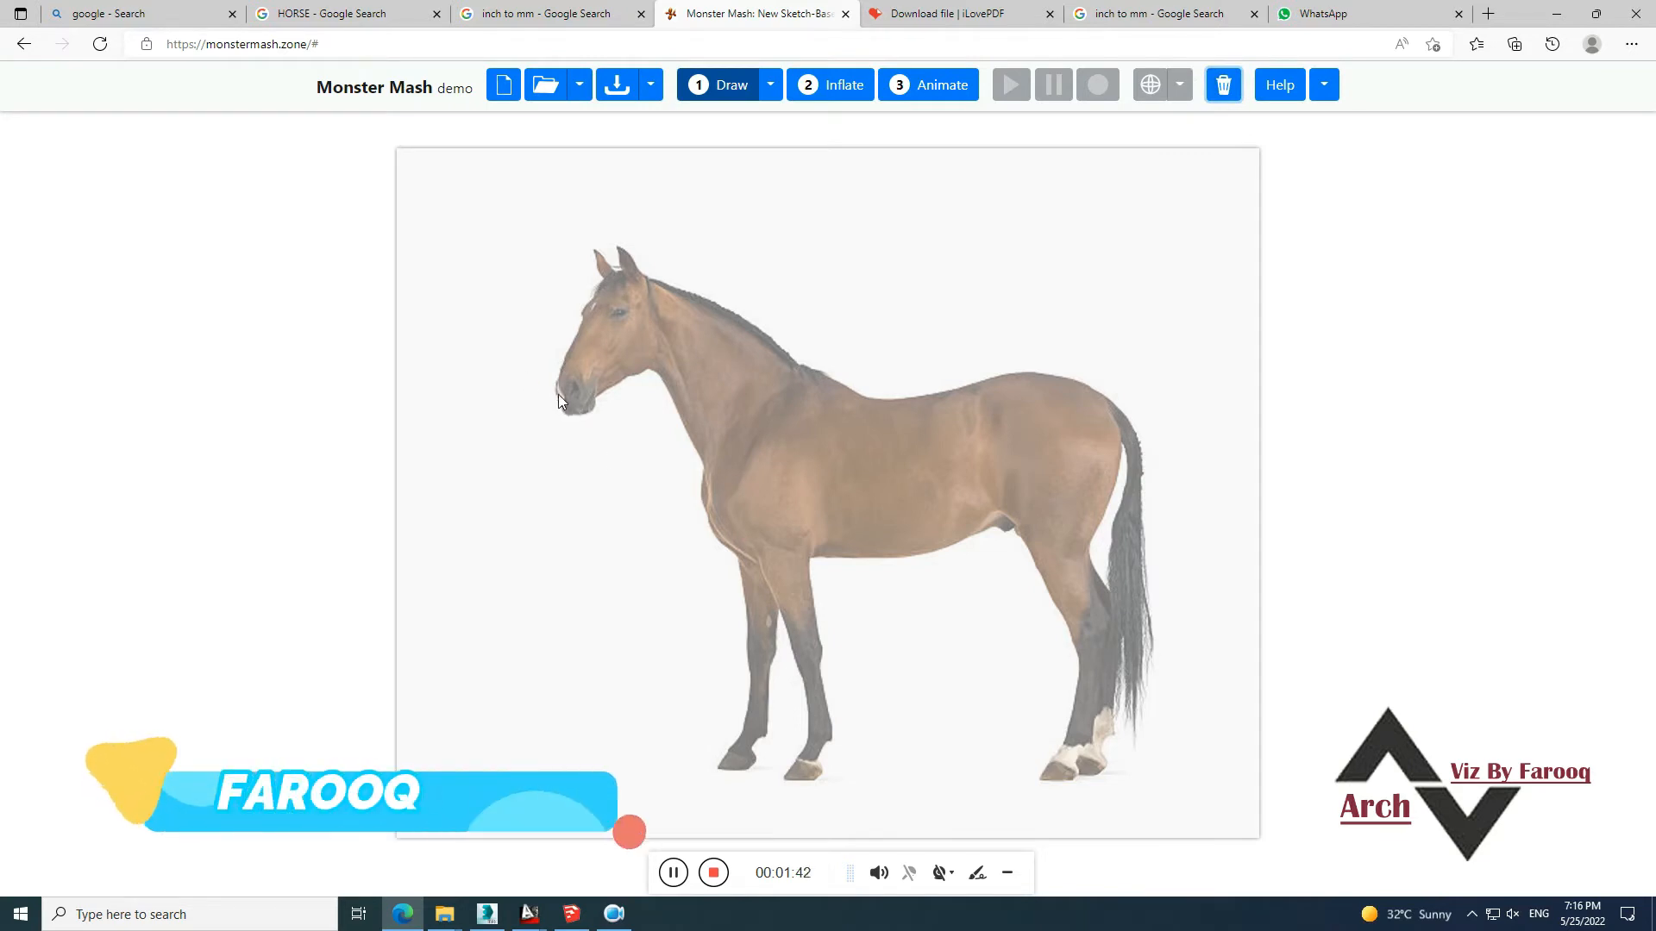
mouse_move(557, 395)
mouse_down()
mouse_move(563, 414)
mouse_move(597, 413)
mouse_move(630, 377)
mouse_up()
click(1222, 96)
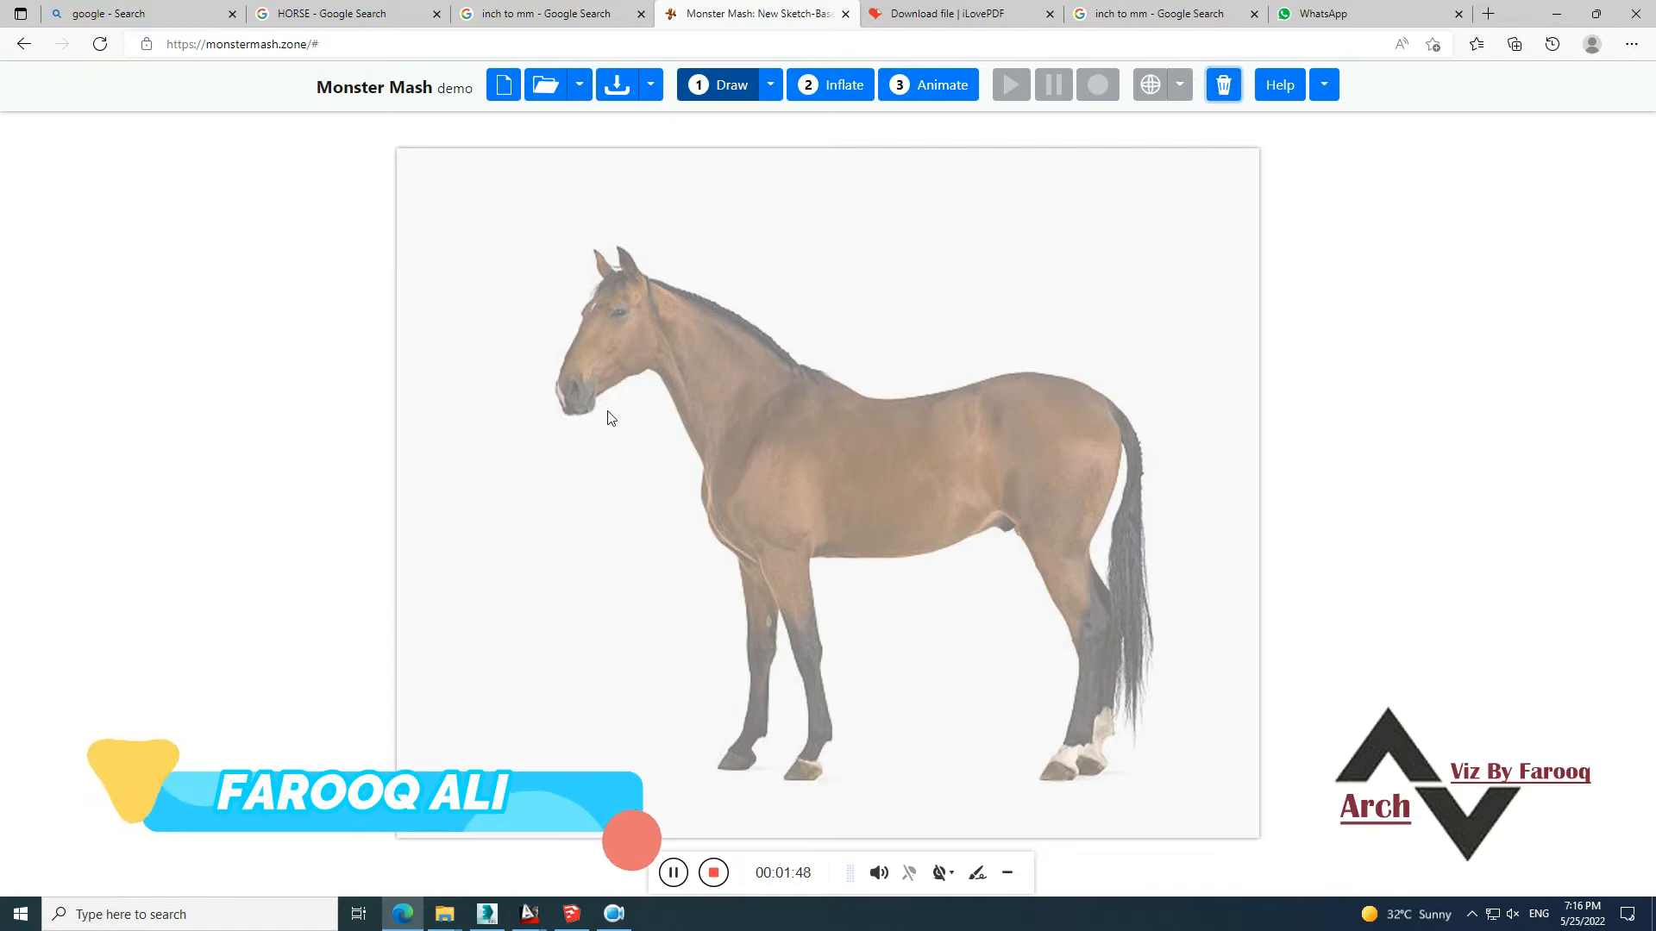
Trace the horse's head, neck, belly, tail and back as one closed body outline, leaving out the legs and ears
mouse_move(567, 410)
mouse_down()
mouse_move(649, 369)
mouse_move(700, 457)
mouse_up()
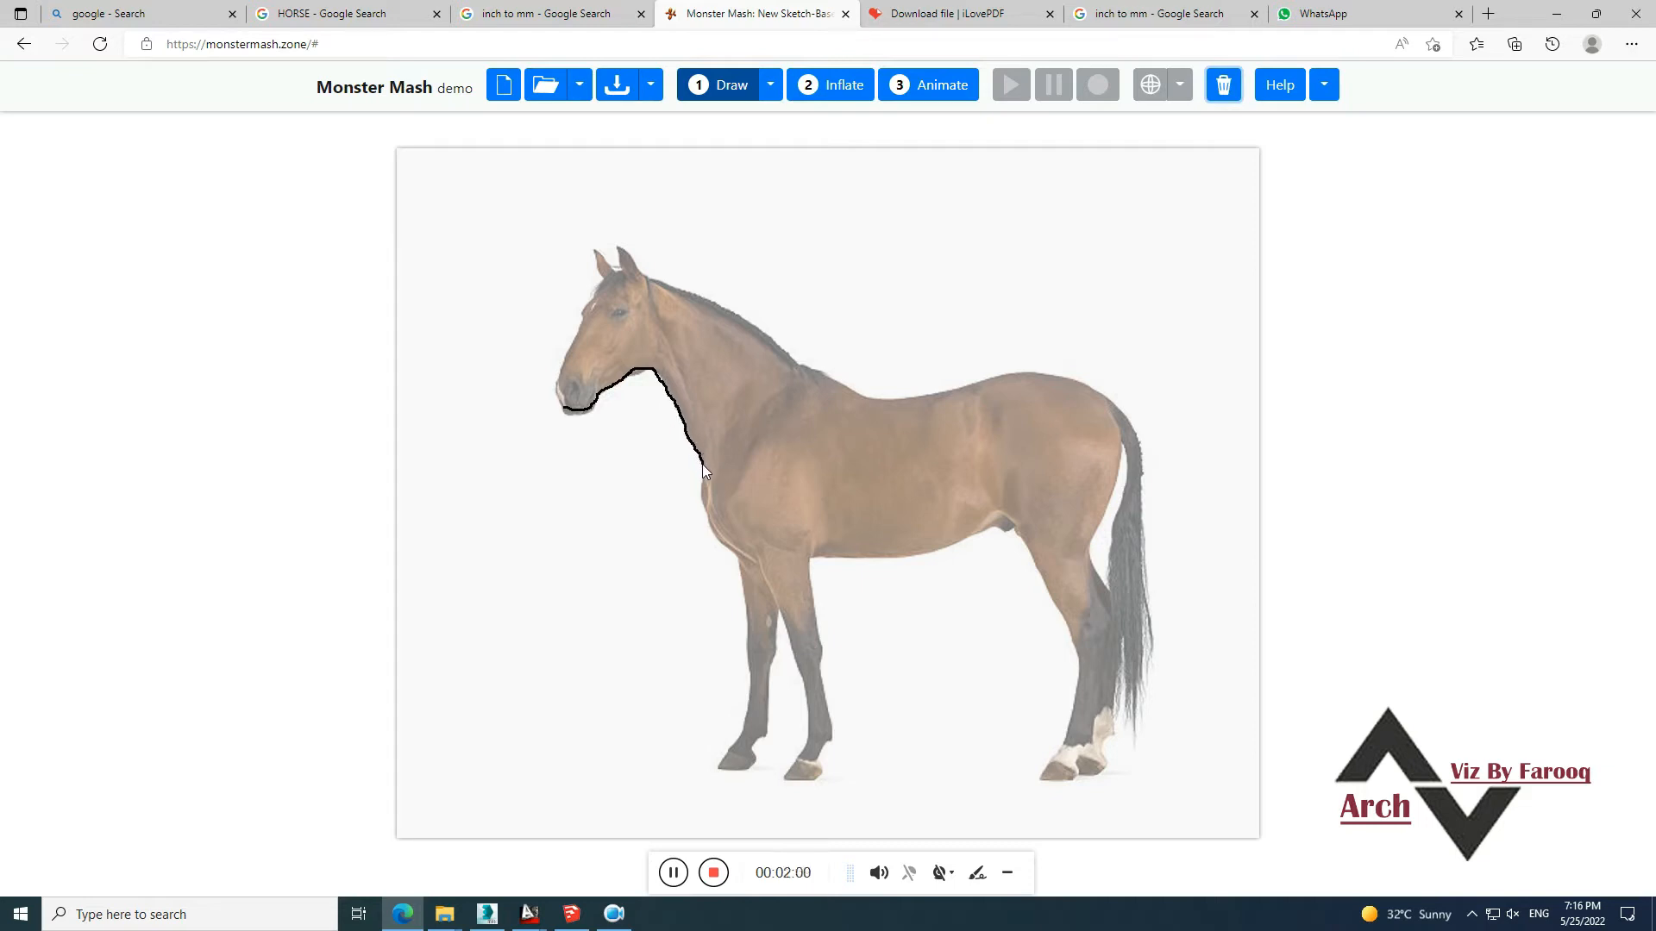
mouse_move(705, 516)
mouse_down()
mouse_move(732, 552)
mouse_move(929, 559)
mouse_move(995, 528)
mouse_move(1101, 516)
mouse_move(1119, 445)
mouse_move(1126, 490)
mouse_up()
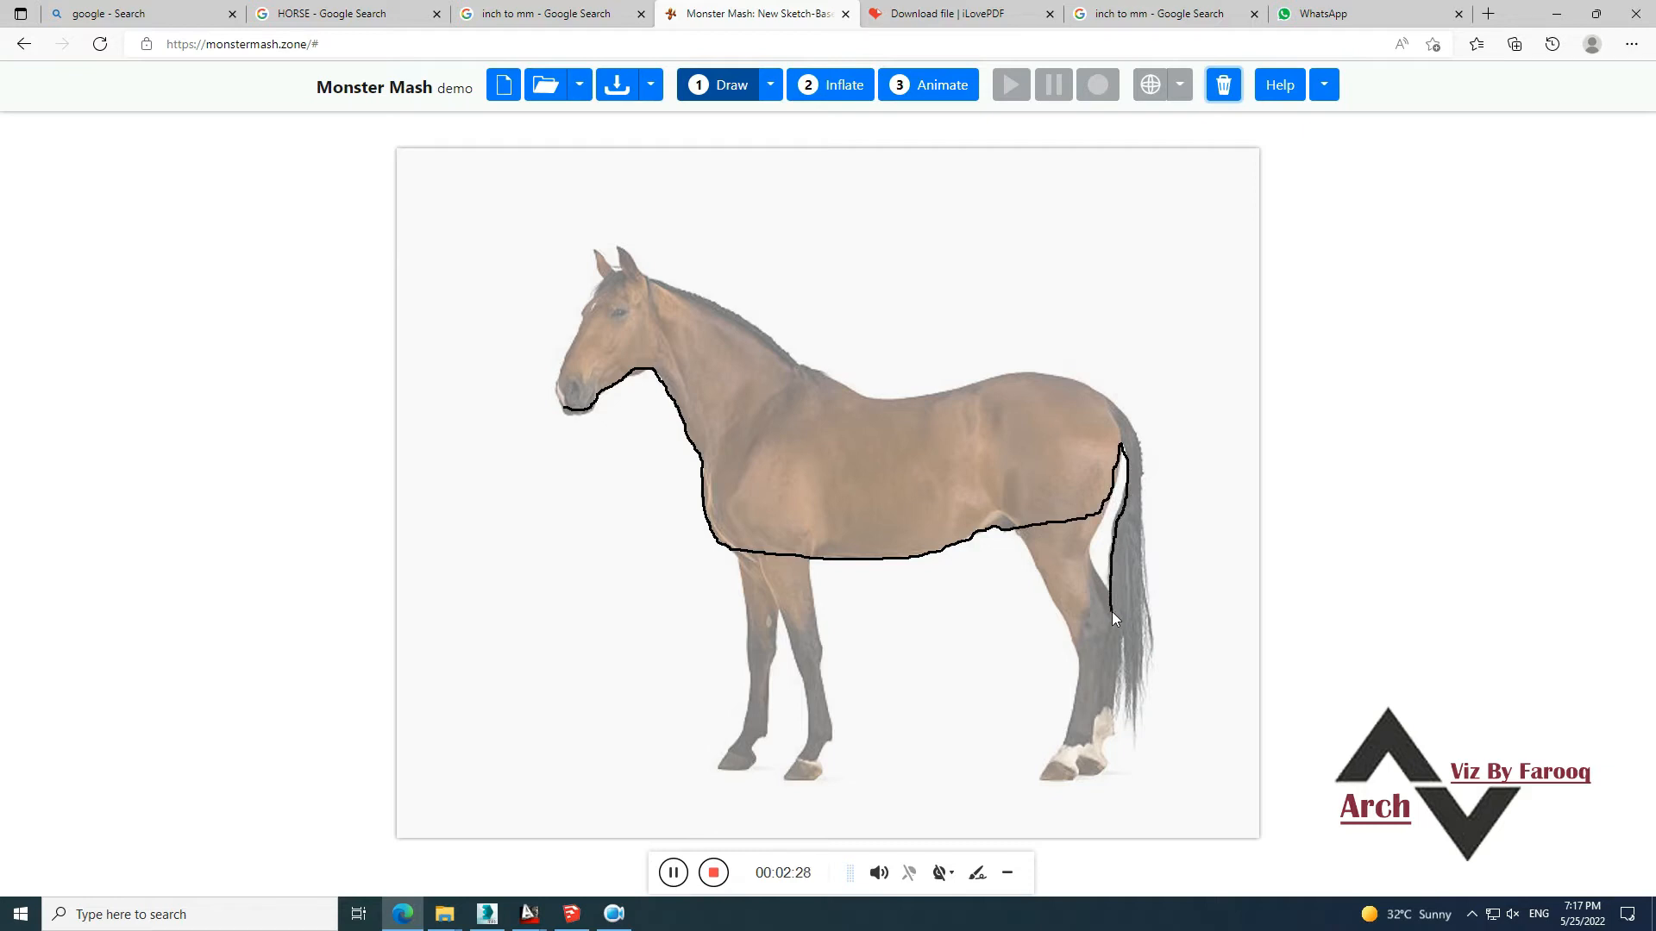
mouse_move(1114, 673)
mouse_down()
mouse_move(1125, 700)
mouse_move(1148, 583)
mouse_move(1137, 443)
mouse_move(1102, 399)
mouse_up()
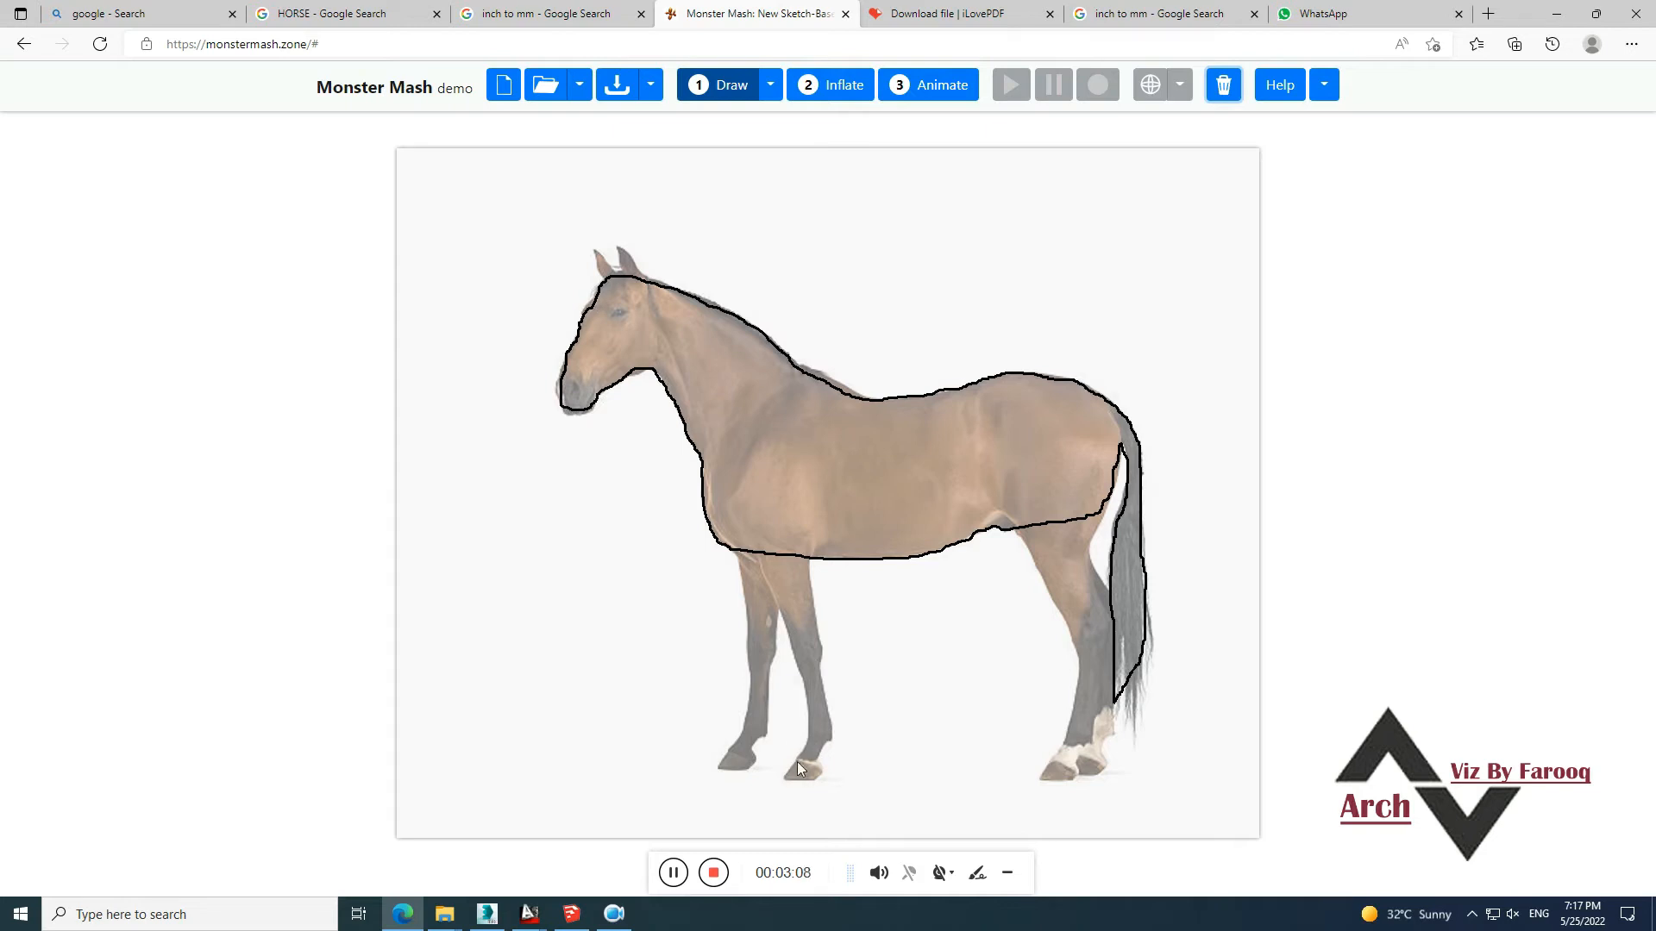
Outline the near front leg and the near hind leg as separate closed shapes, extending their rounded upper ends into the body
mouse_move(786, 777)
mouse_down()
mouse_move(816, 780)
mouse_move(828, 734)
mouse_move(811, 535)
mouse_up()
mouse_move(747, 486)
mouse_down()
mouse_move(740, 543)
mouse_move(809, 711)
mouse_move(786, 780)
mouse_up()
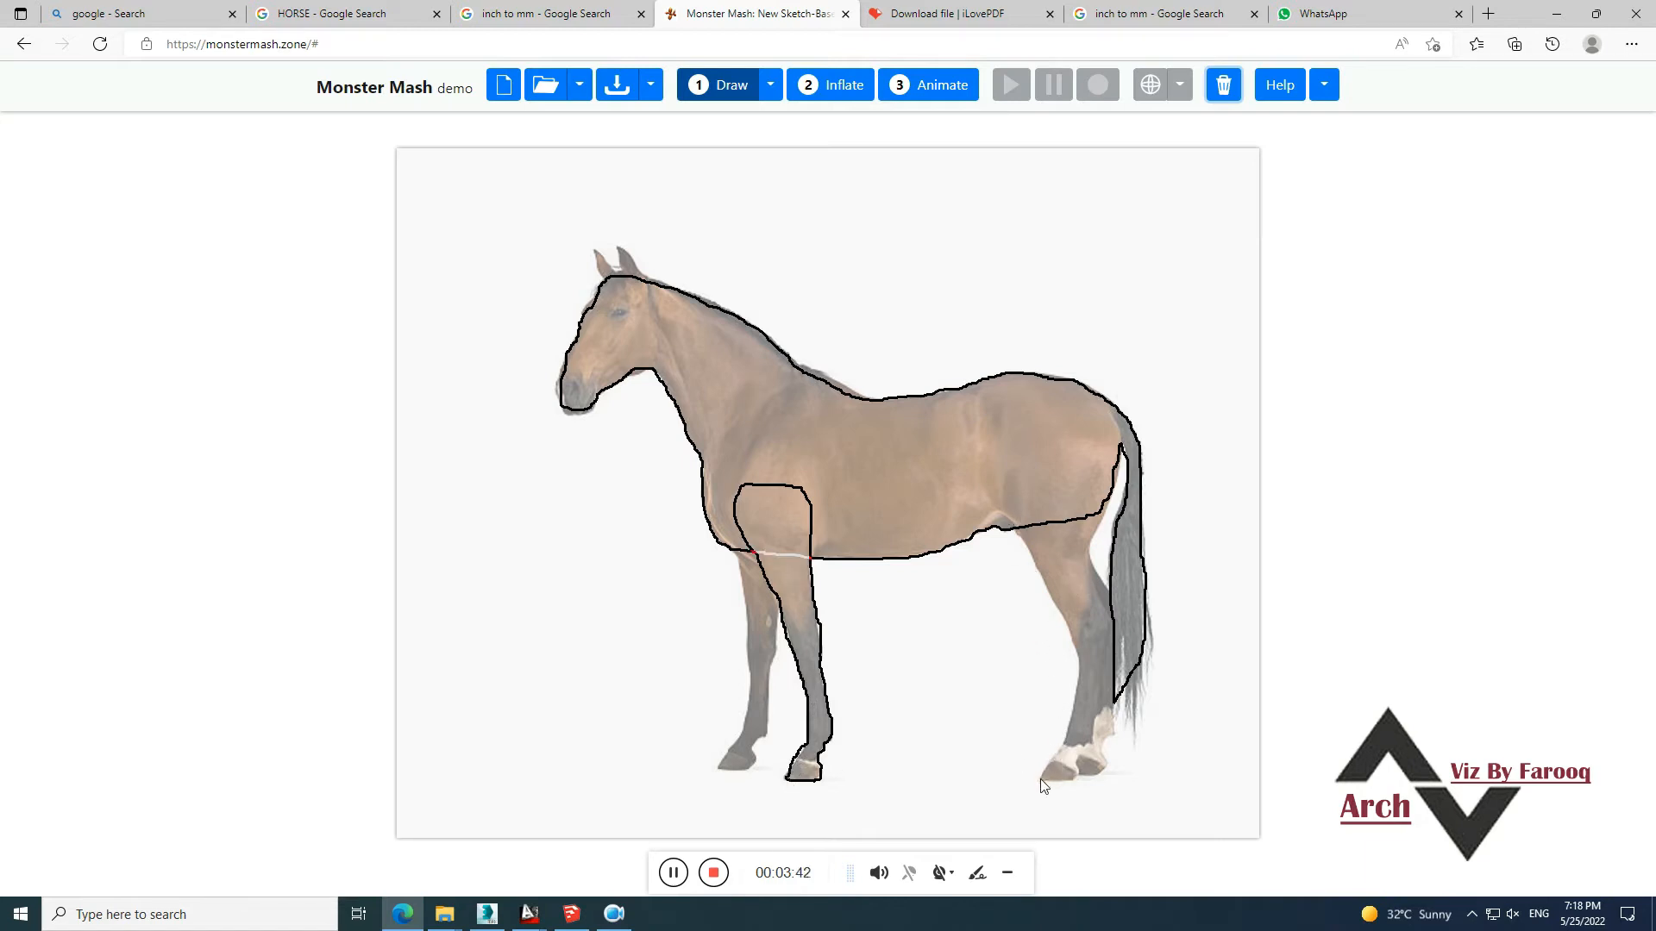
mouse_move(1045, 780)
mouse_down()
mouse_move(1080, 773)
mouse_move(1099, 698)
mouse_up()
mouse_move(1089, 564)
mouse_down()
mouse_move(1117, 457)
mouse_move(1083, 437)
mouse_up()
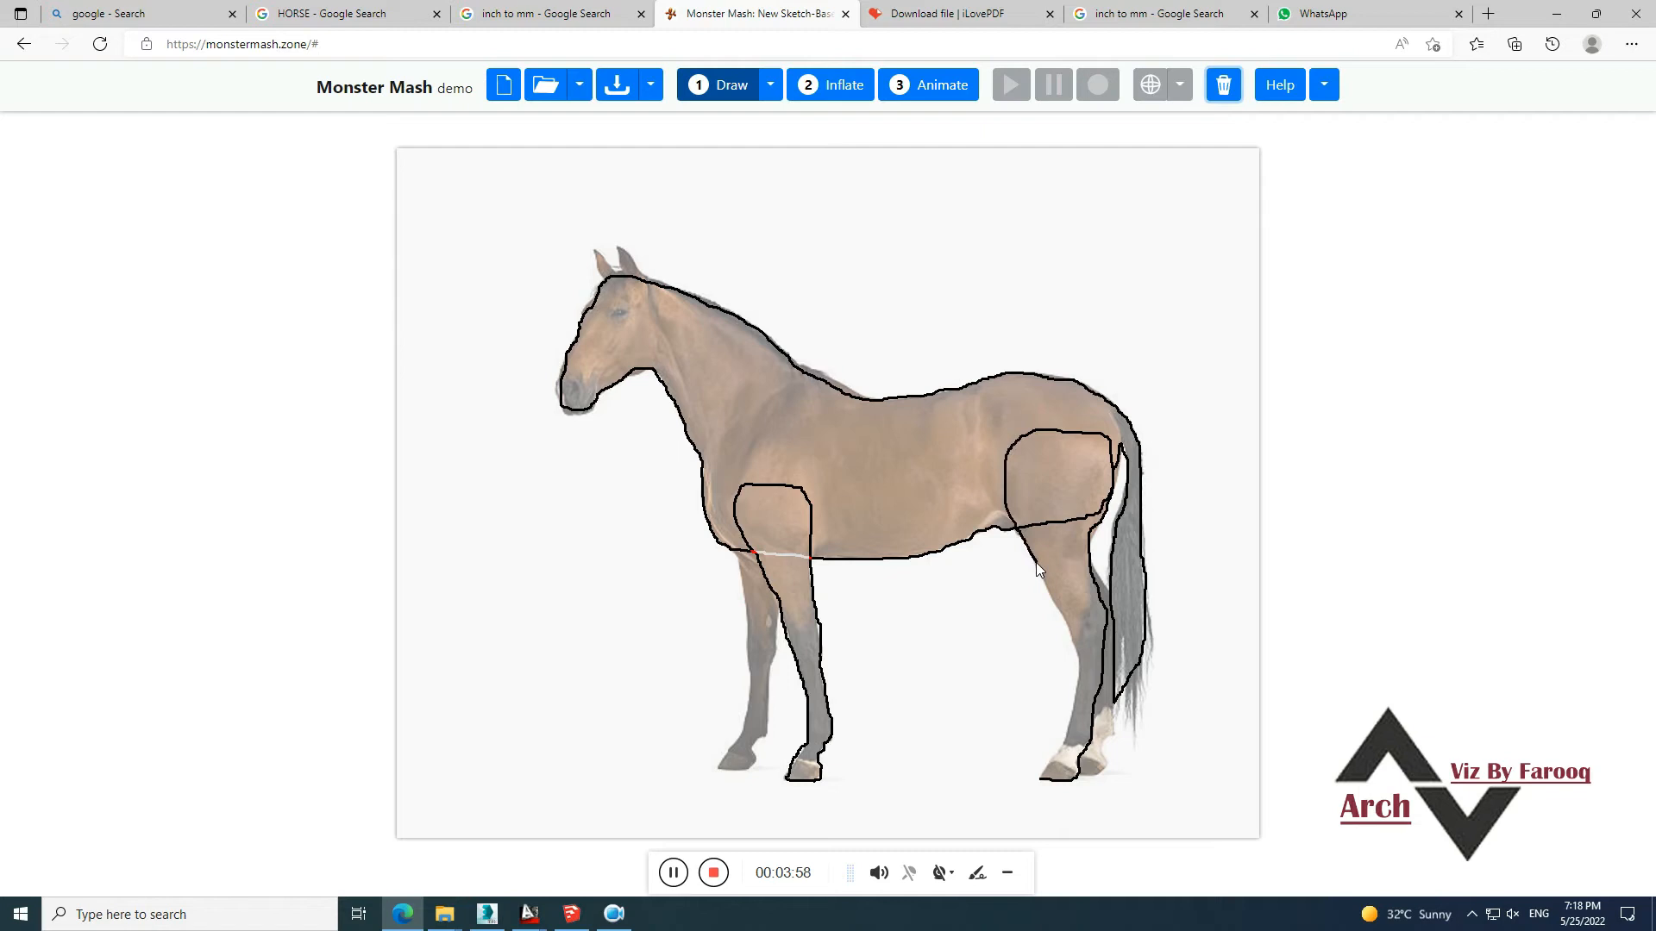
drag(1047, 582, 1064, 624)
mouse_move(1069, 746)
mouse_down()
mouse_move(1043, 781)
mouse_move(1057, 774)
mouse_up()
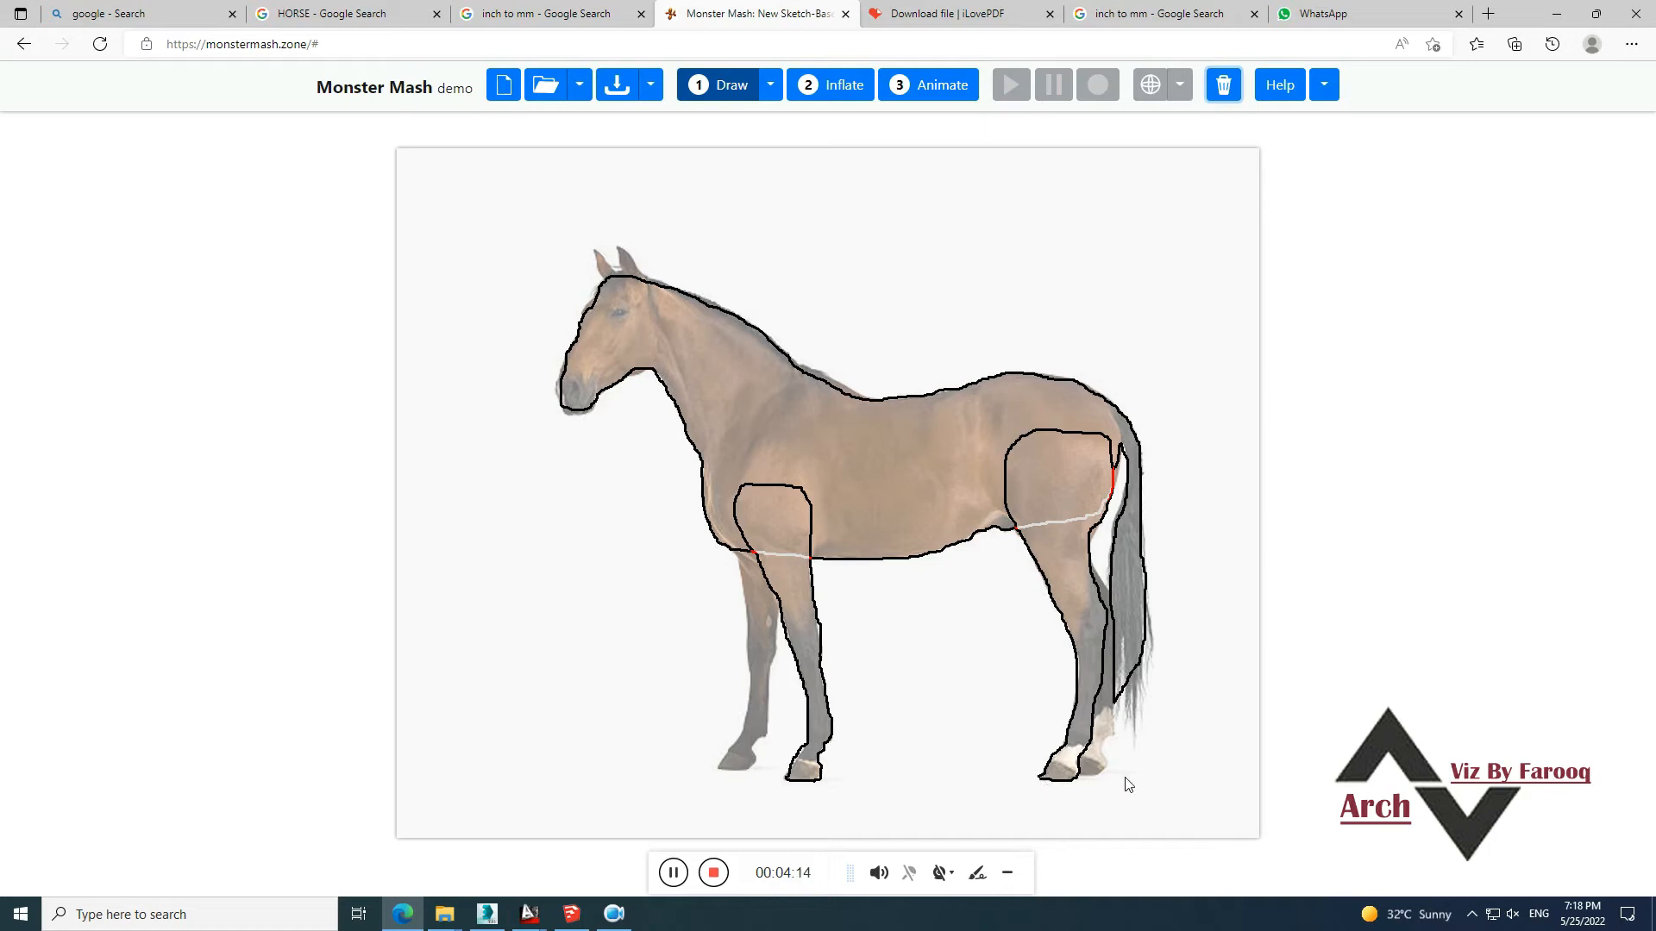
Outline the horse's ear and duplicate the ear, hind leg and front leg shapes to both sides of the body
click(1051, 466)
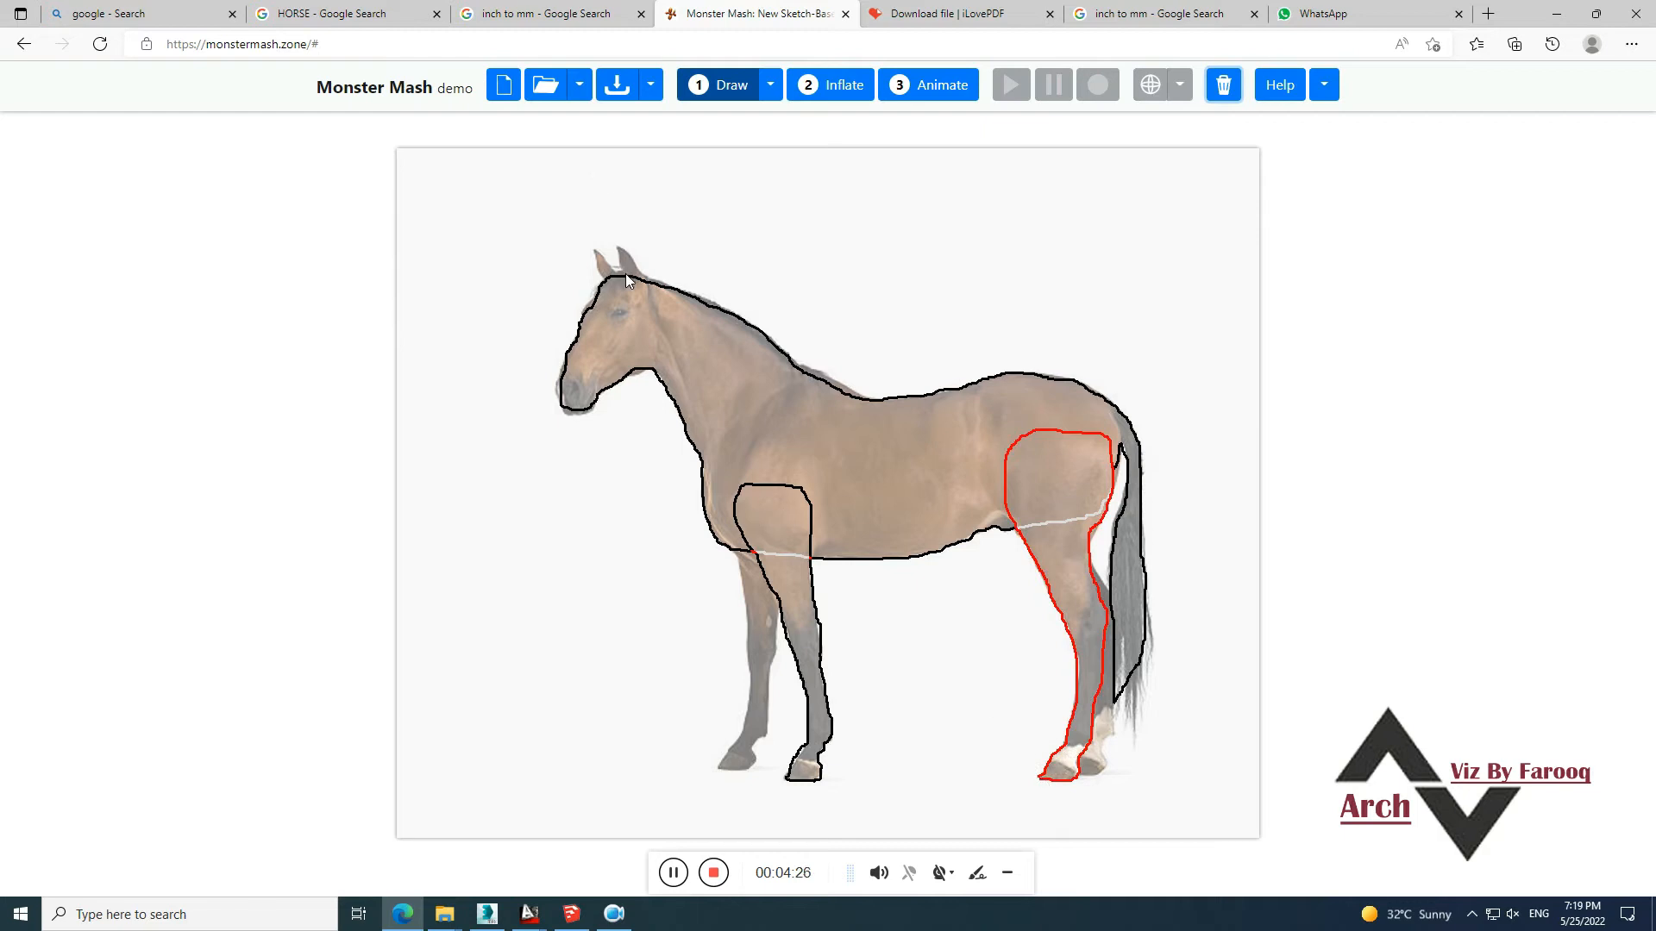
drag(622, 248, 637, 271)
drag(627, 272, 629, 274)
click(770, 517)
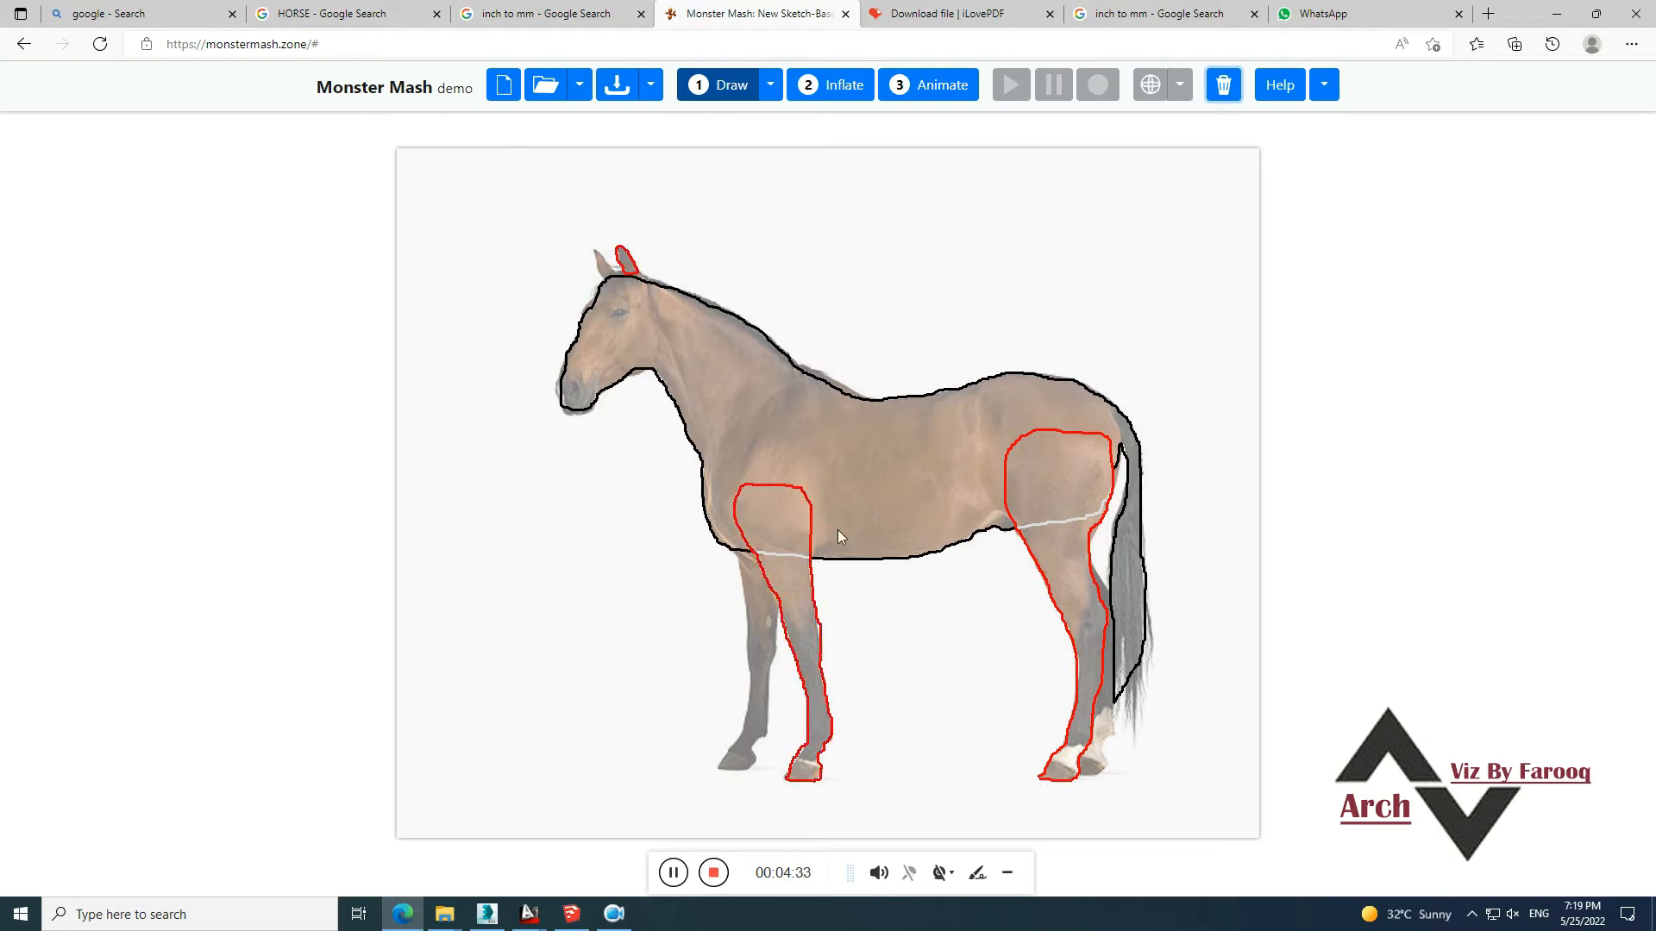
Inflate the sketch into a 3D horse, examine it from another angle, and return to the drawing stage
click(834, 94)
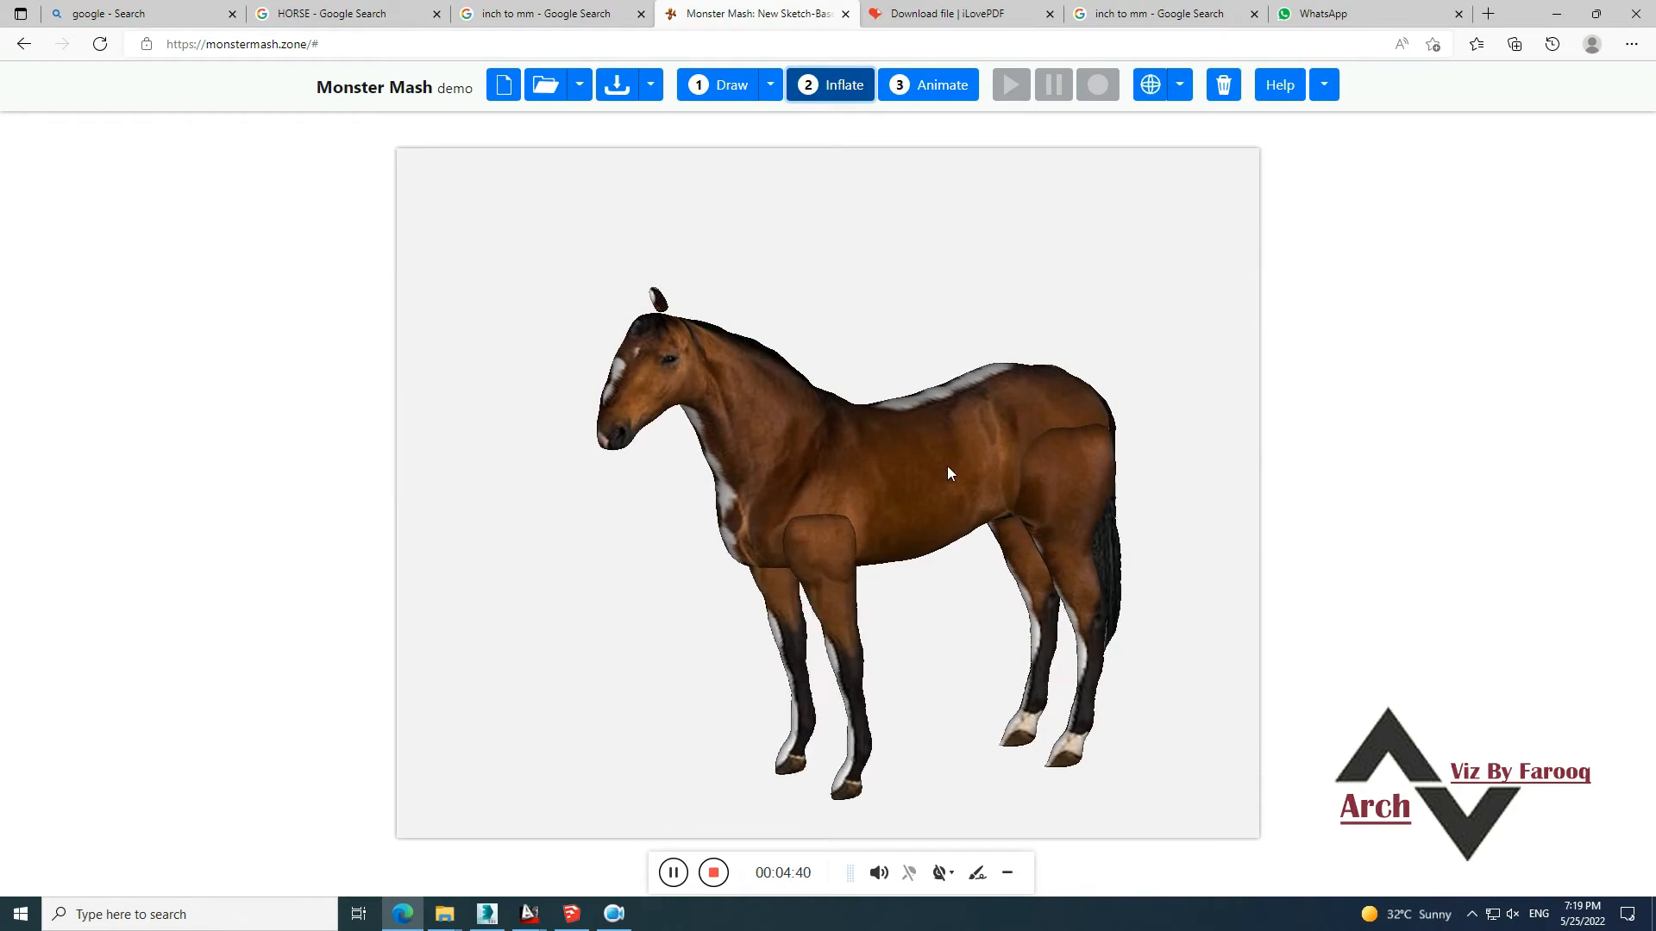
drag(784, 505, 747, 506)
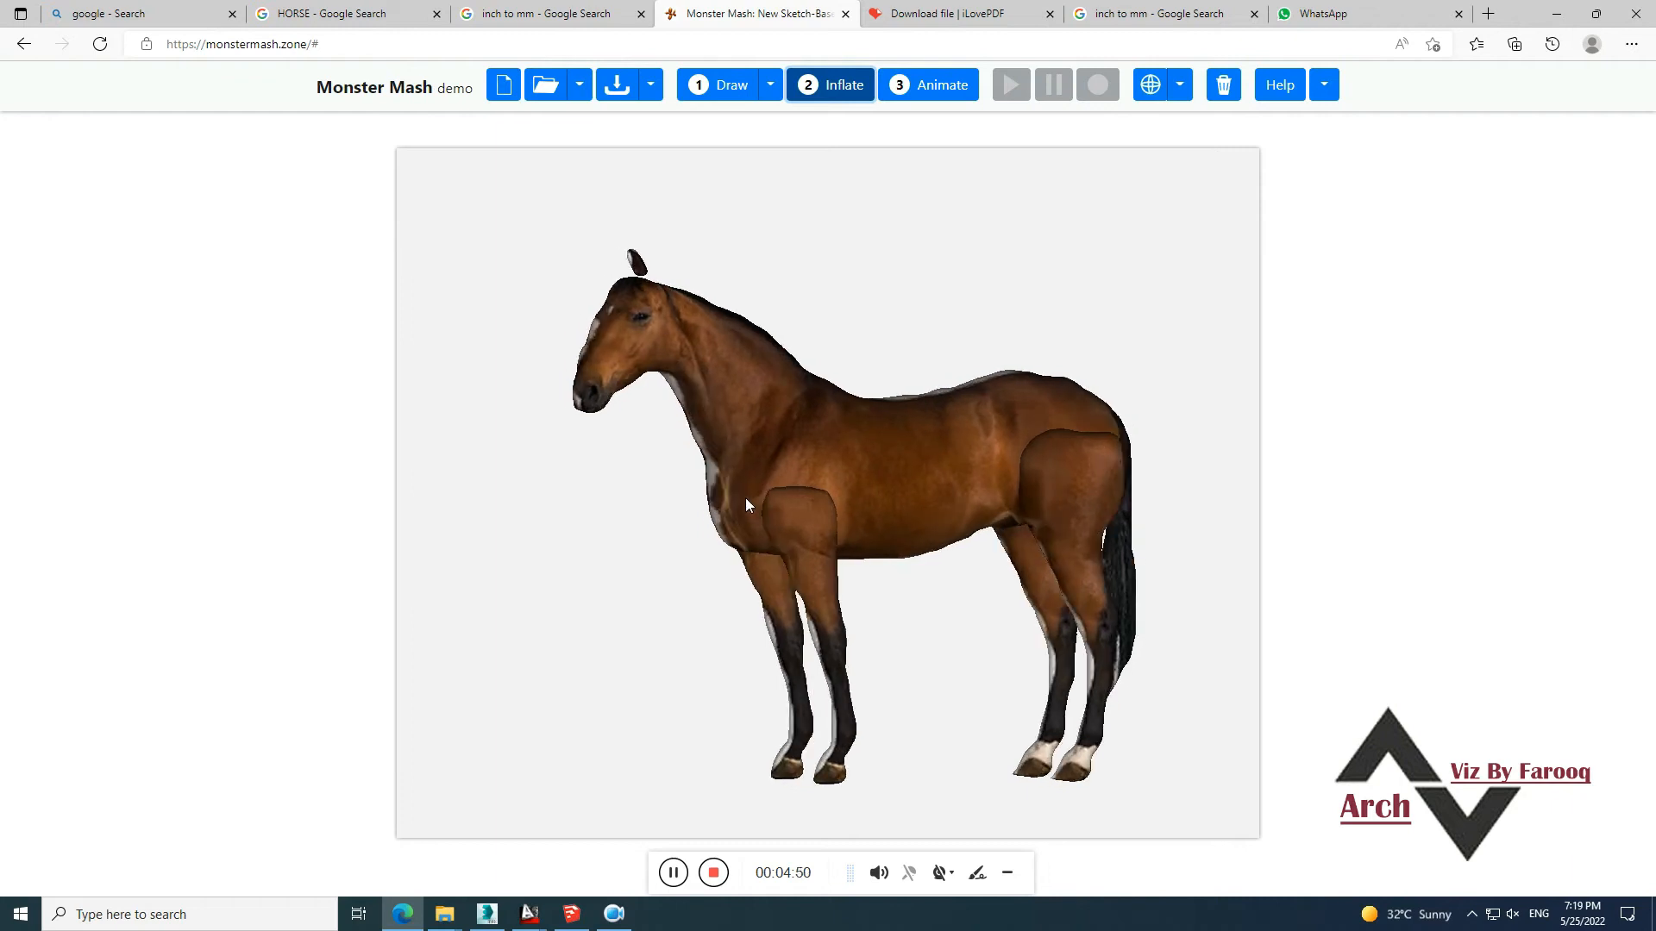
click(733, 86)
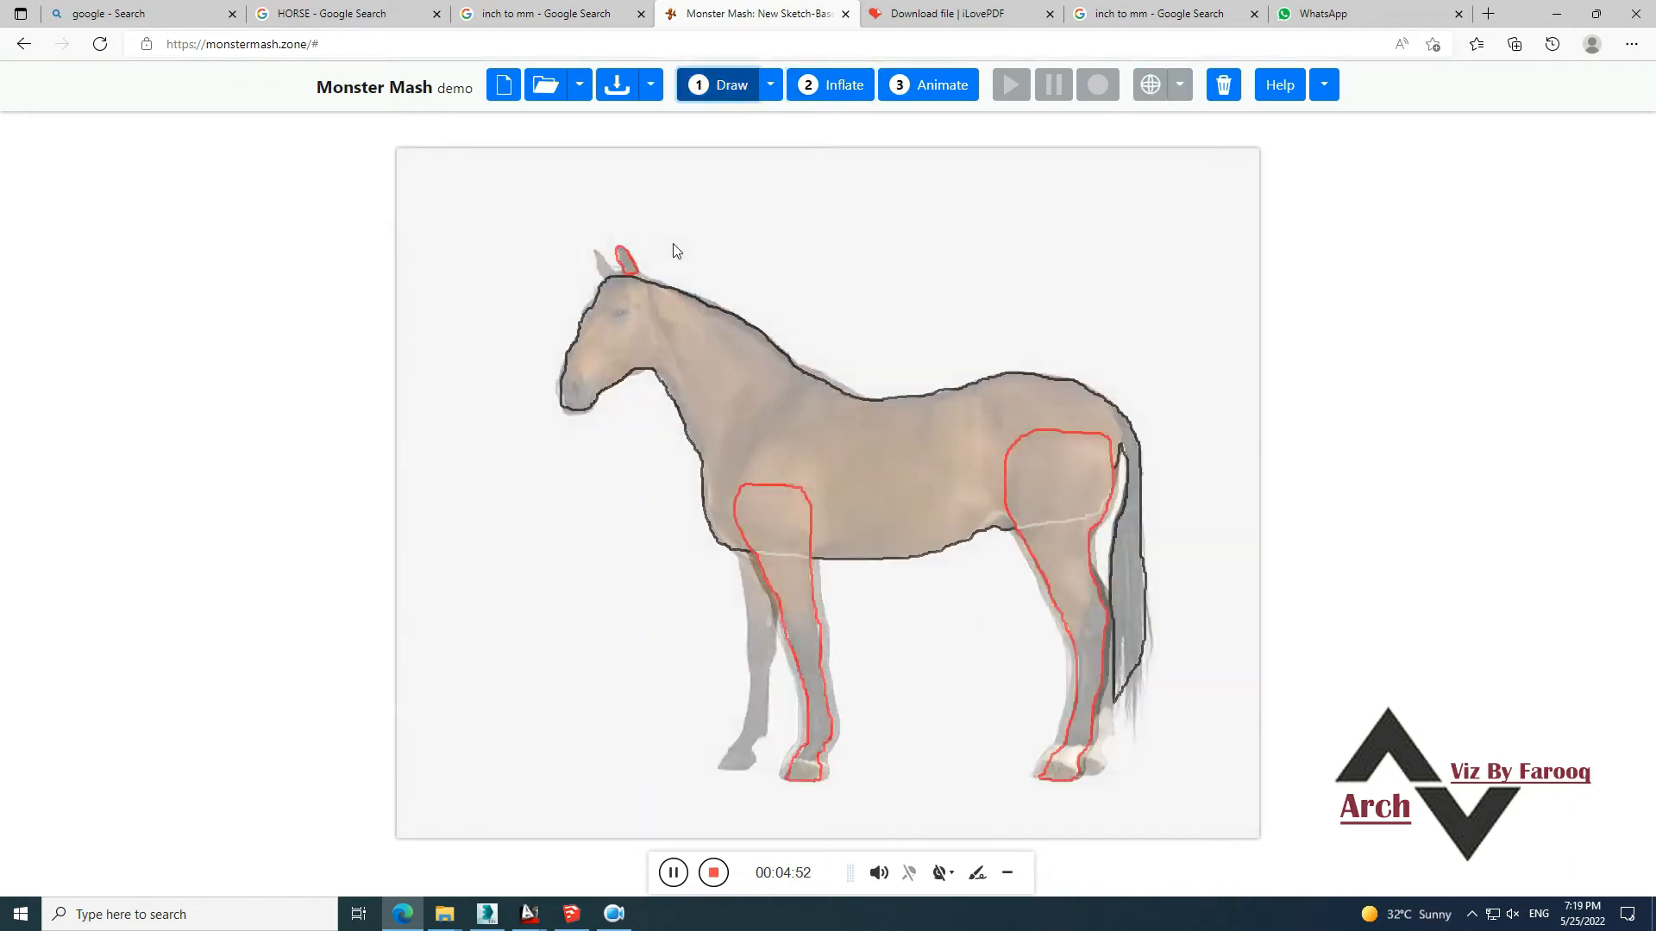
Turn off the ear's duplication and delete the ear outline from the horse's head
double_click(629, 269)
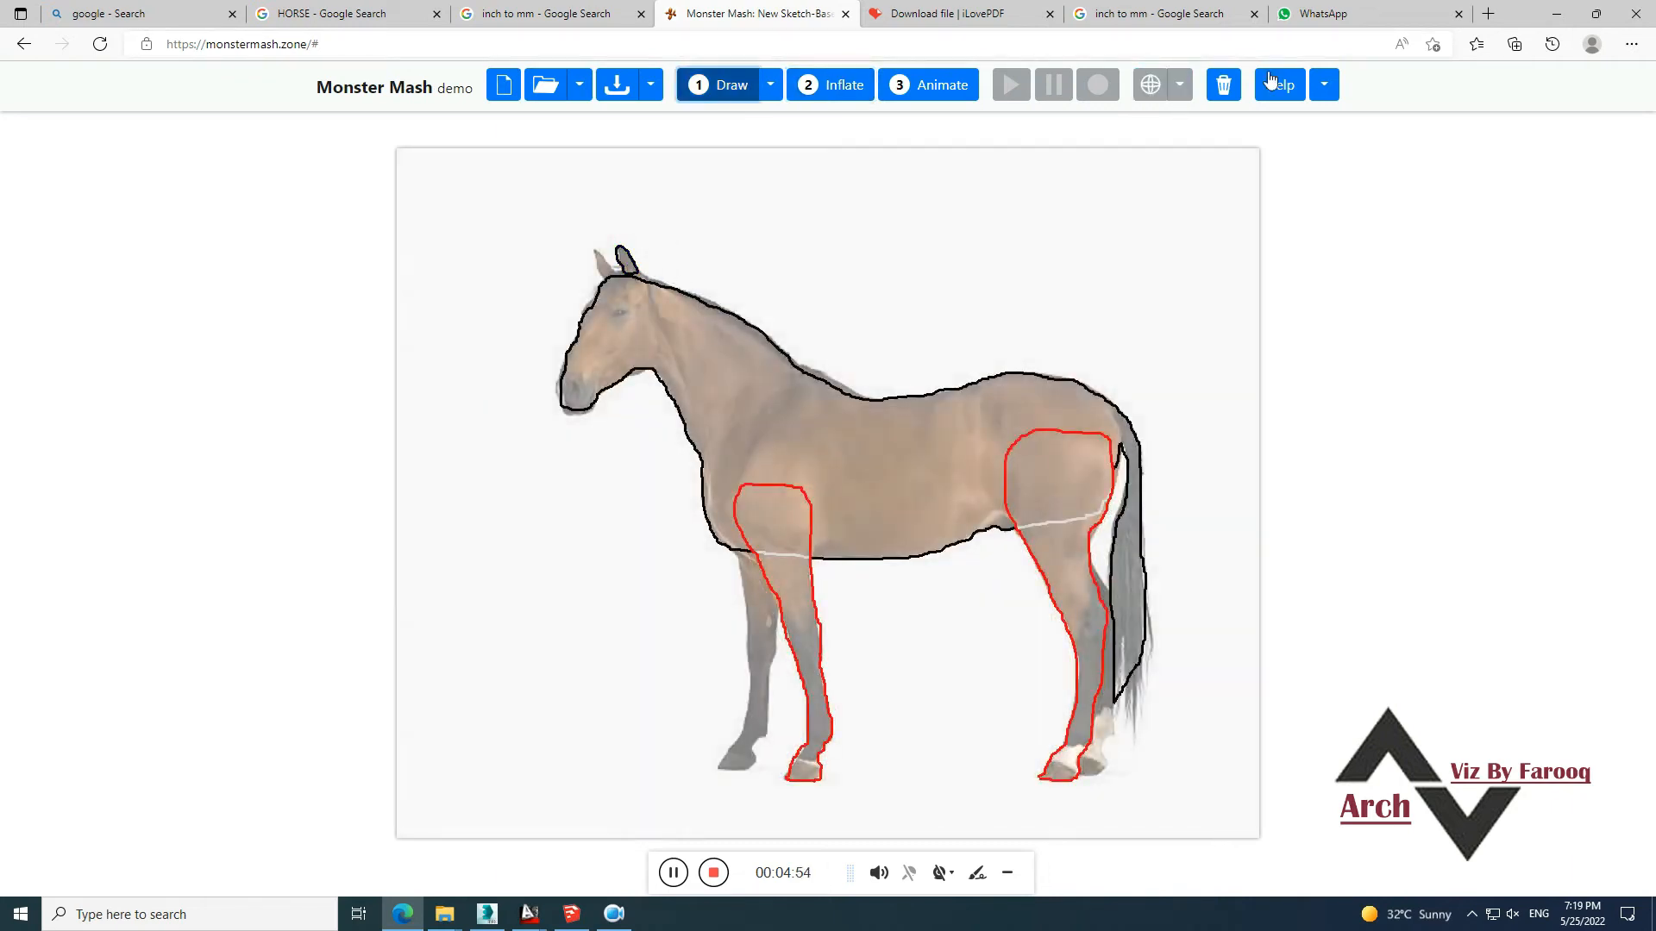
click(817, 532)
click(788, 534)
click(1072, 500)
click(636, 273)
click(1222, 84)
Try to delete the near hind leg's outline from the sketch
click(1069, 488)
click(1223, 84)
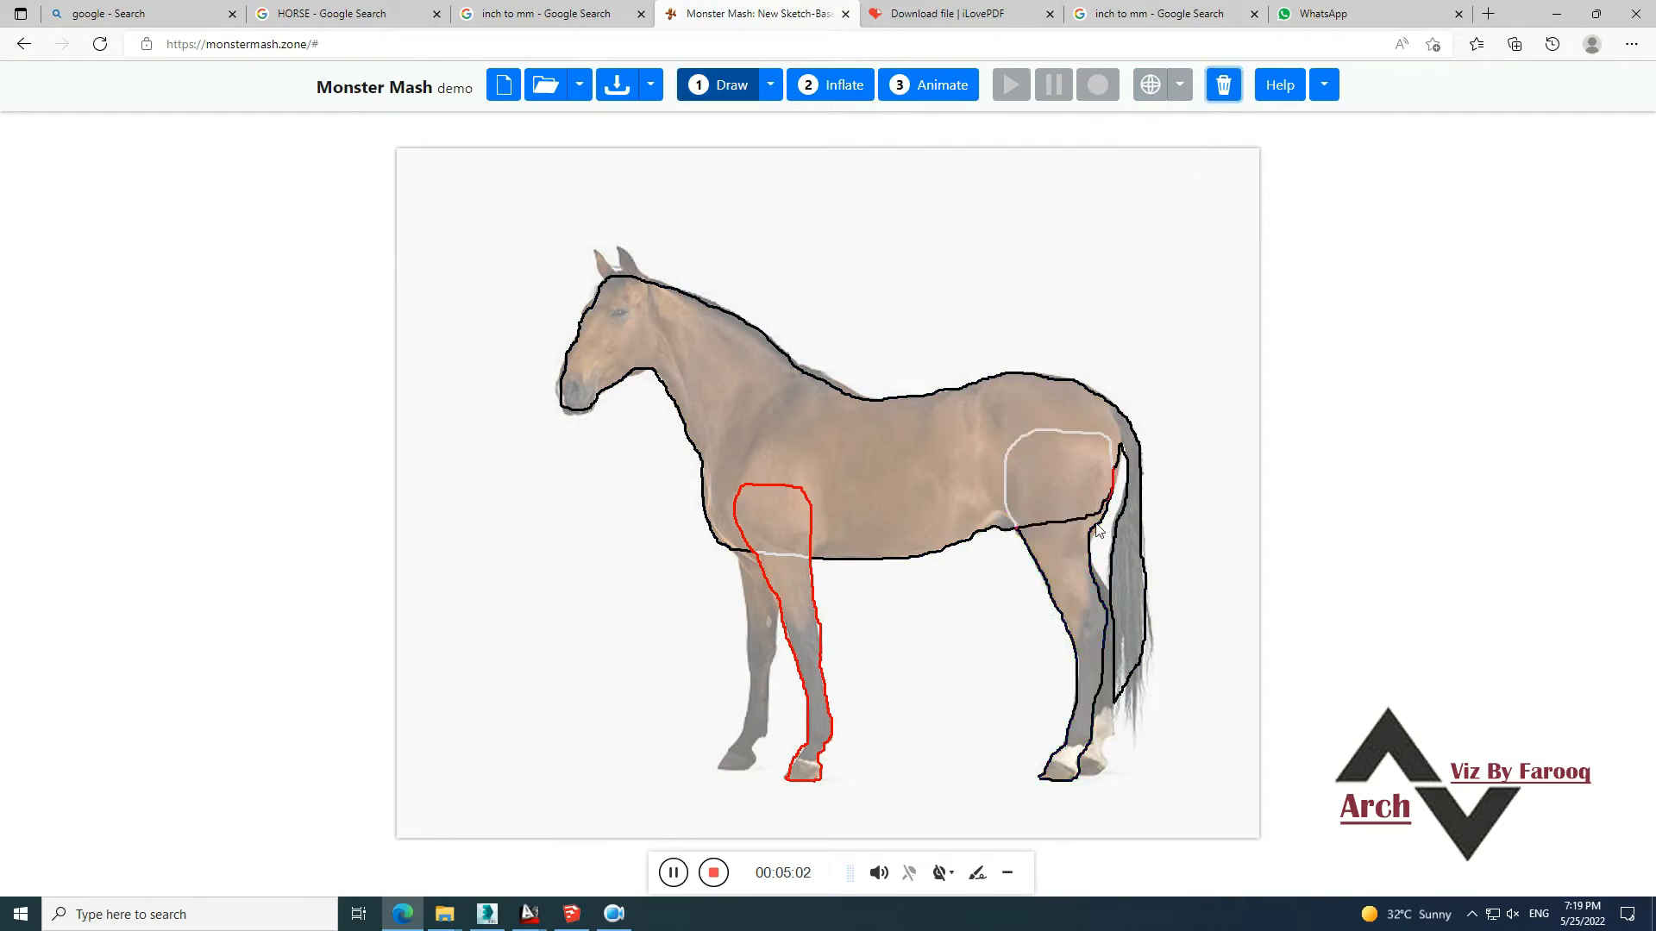
double_click(1056, 561)
click(1223, 85)
click(1083, 536)
click(1222, 84)
click(1043, 577)
click(1226, 86)
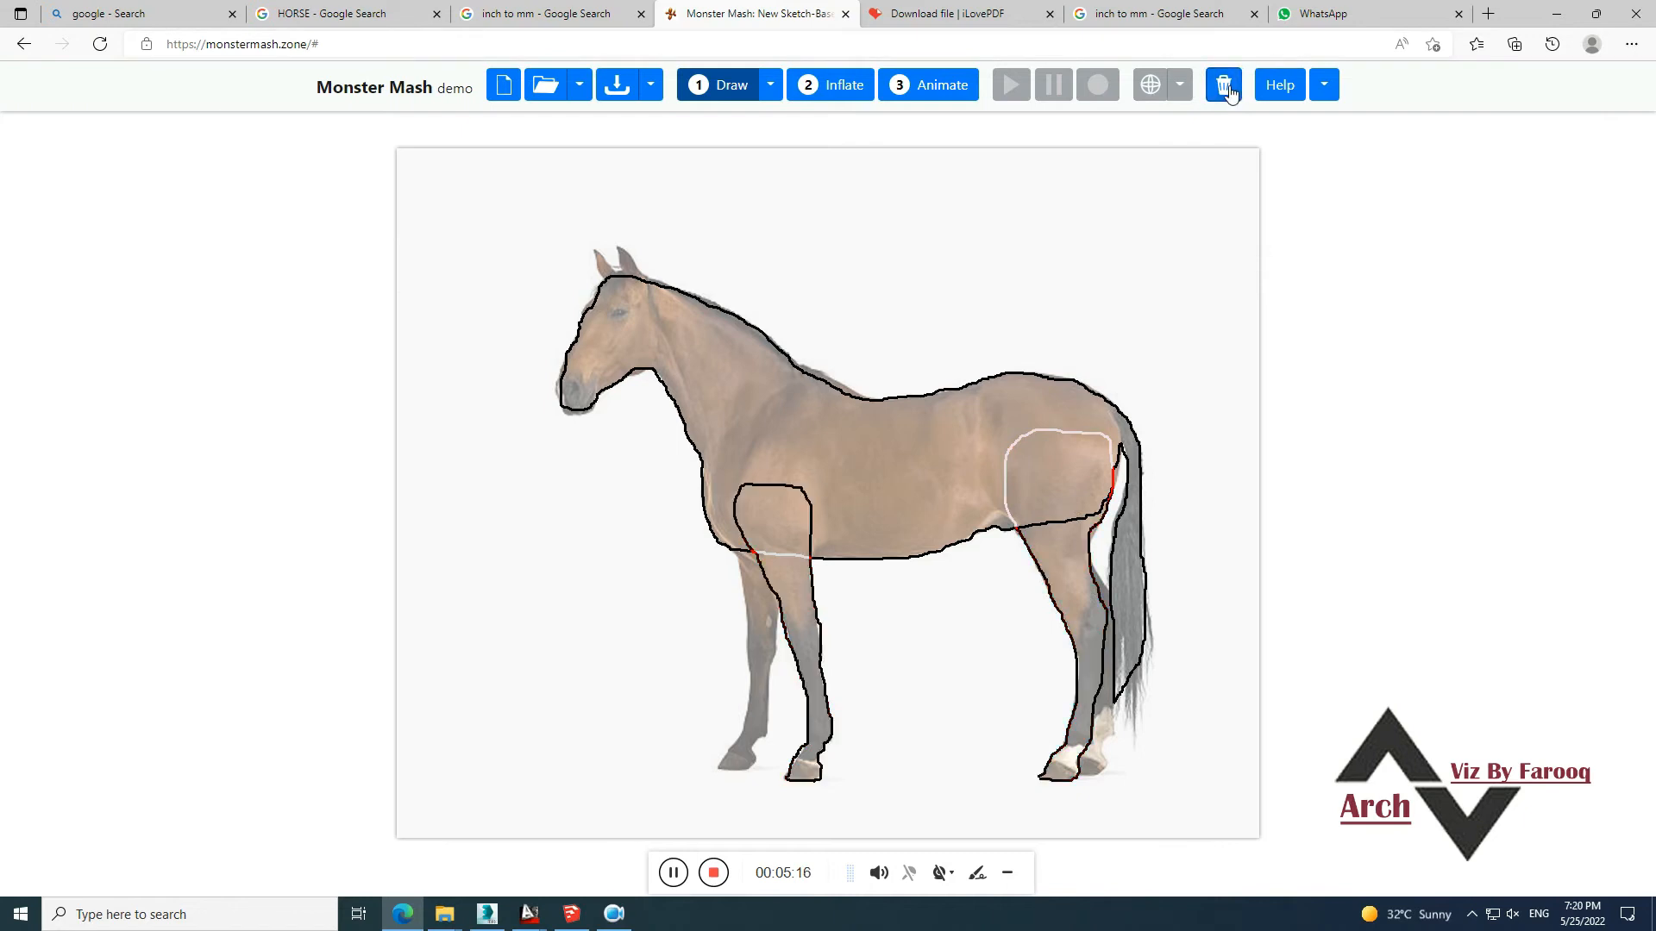
Duplicate the body and front leg shapes, and draw a line along the belly across the upper front leg
click(1028, 445)
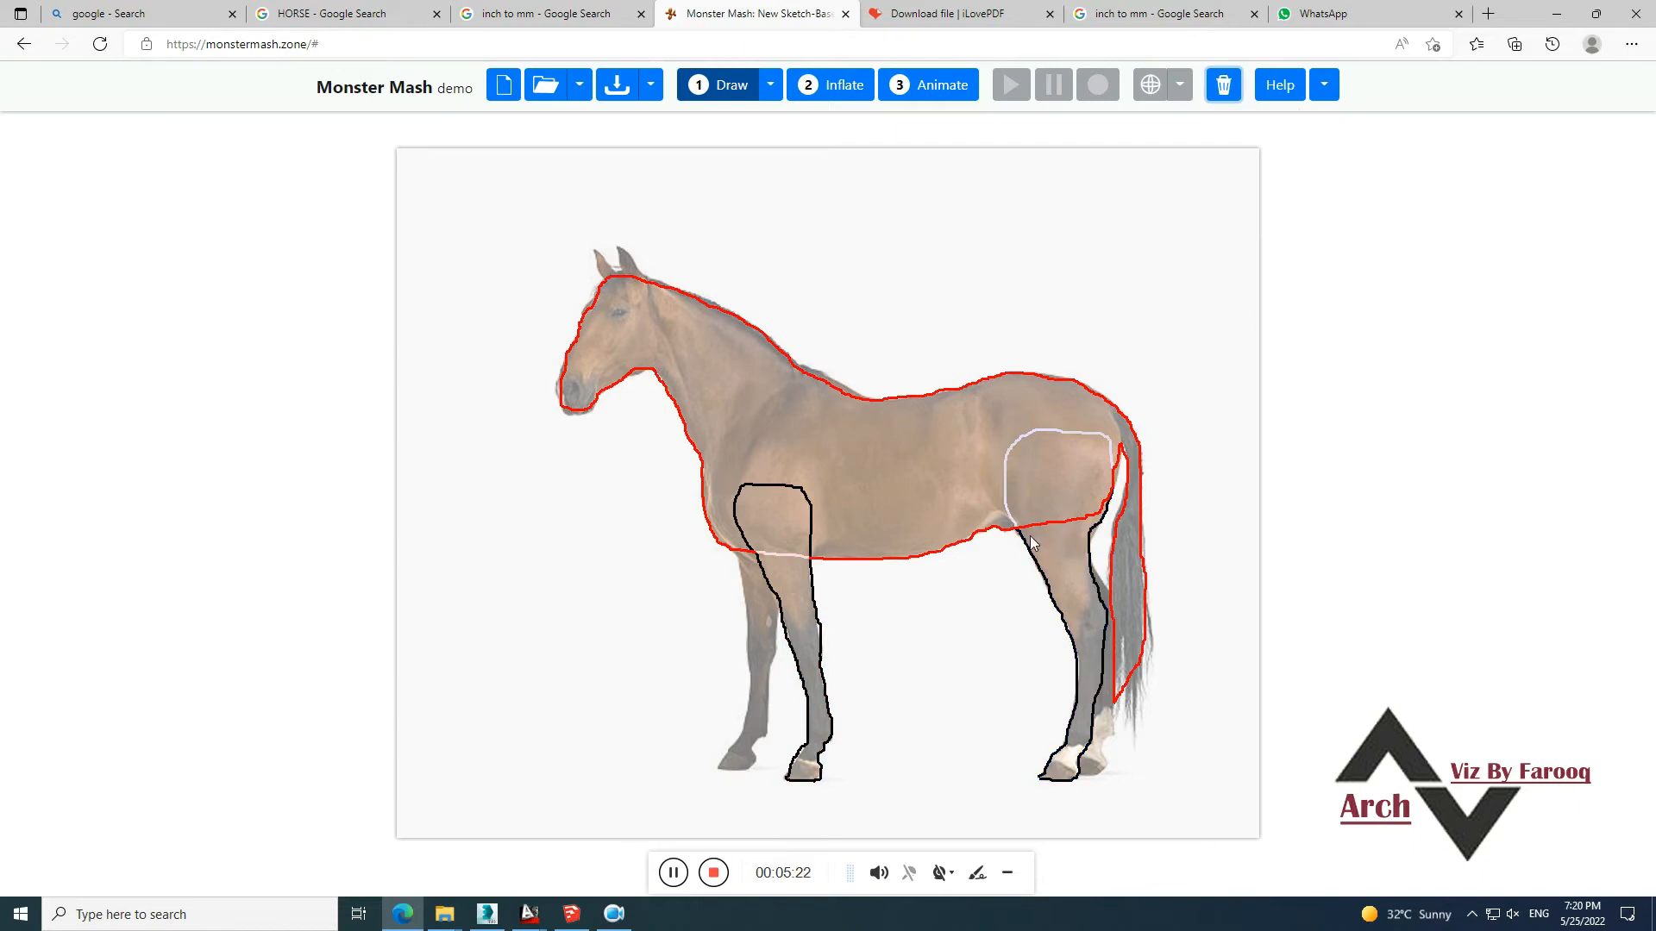
shift+click(782, 500)
double_click(783, 504)
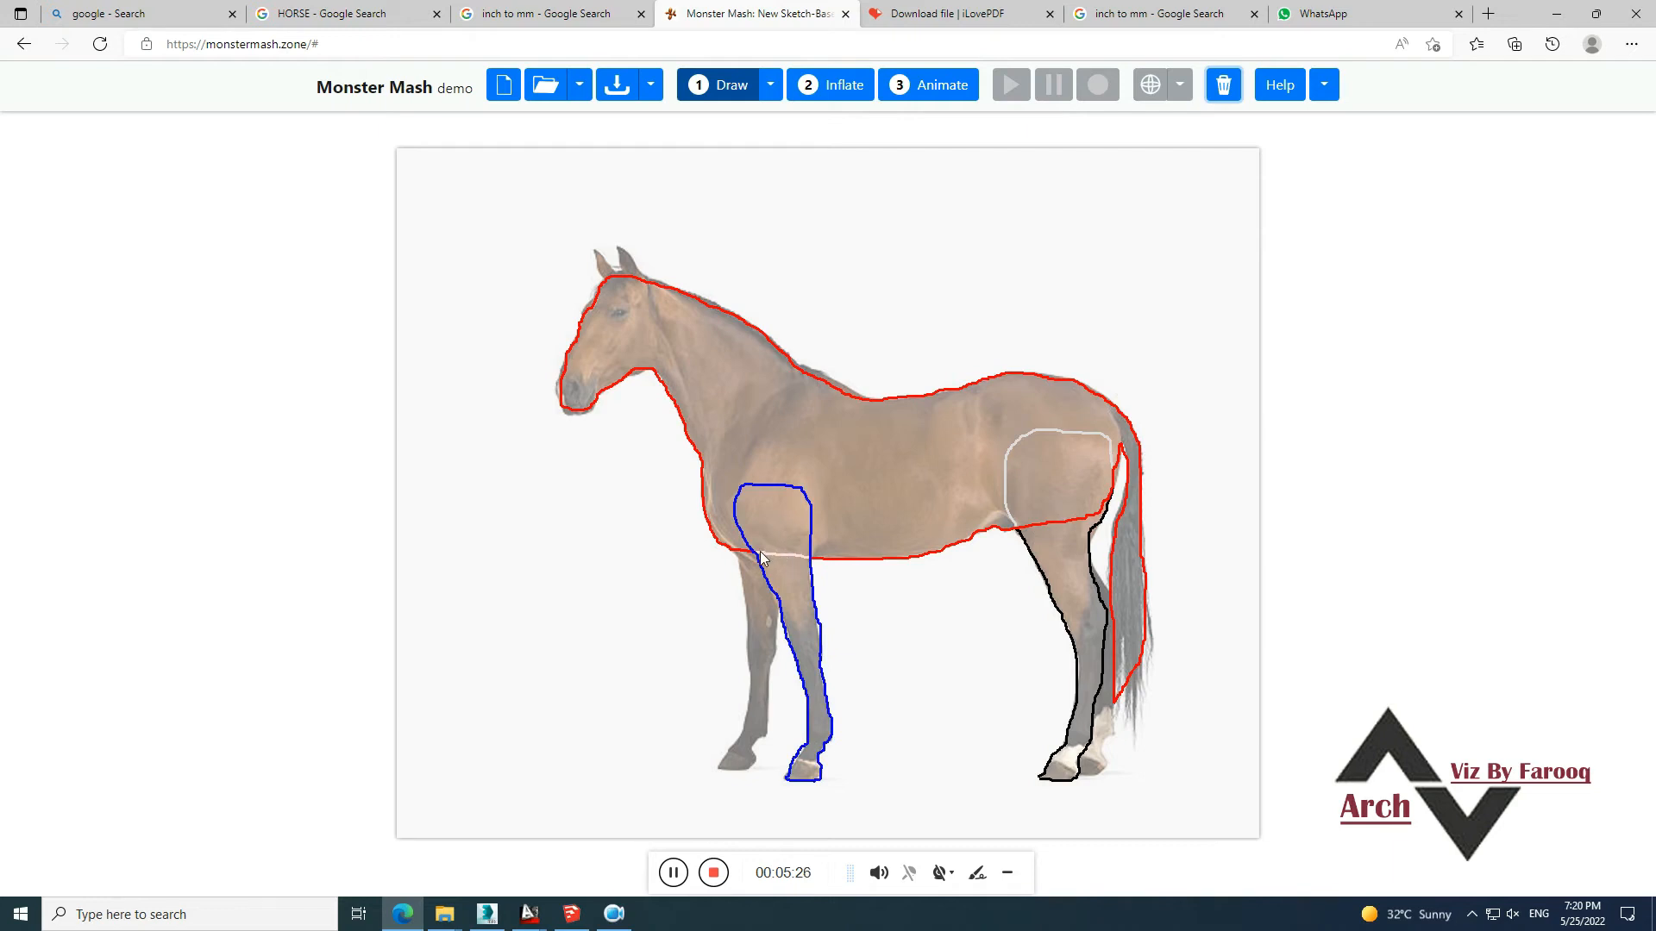
drag(743, 550, 812, 556)
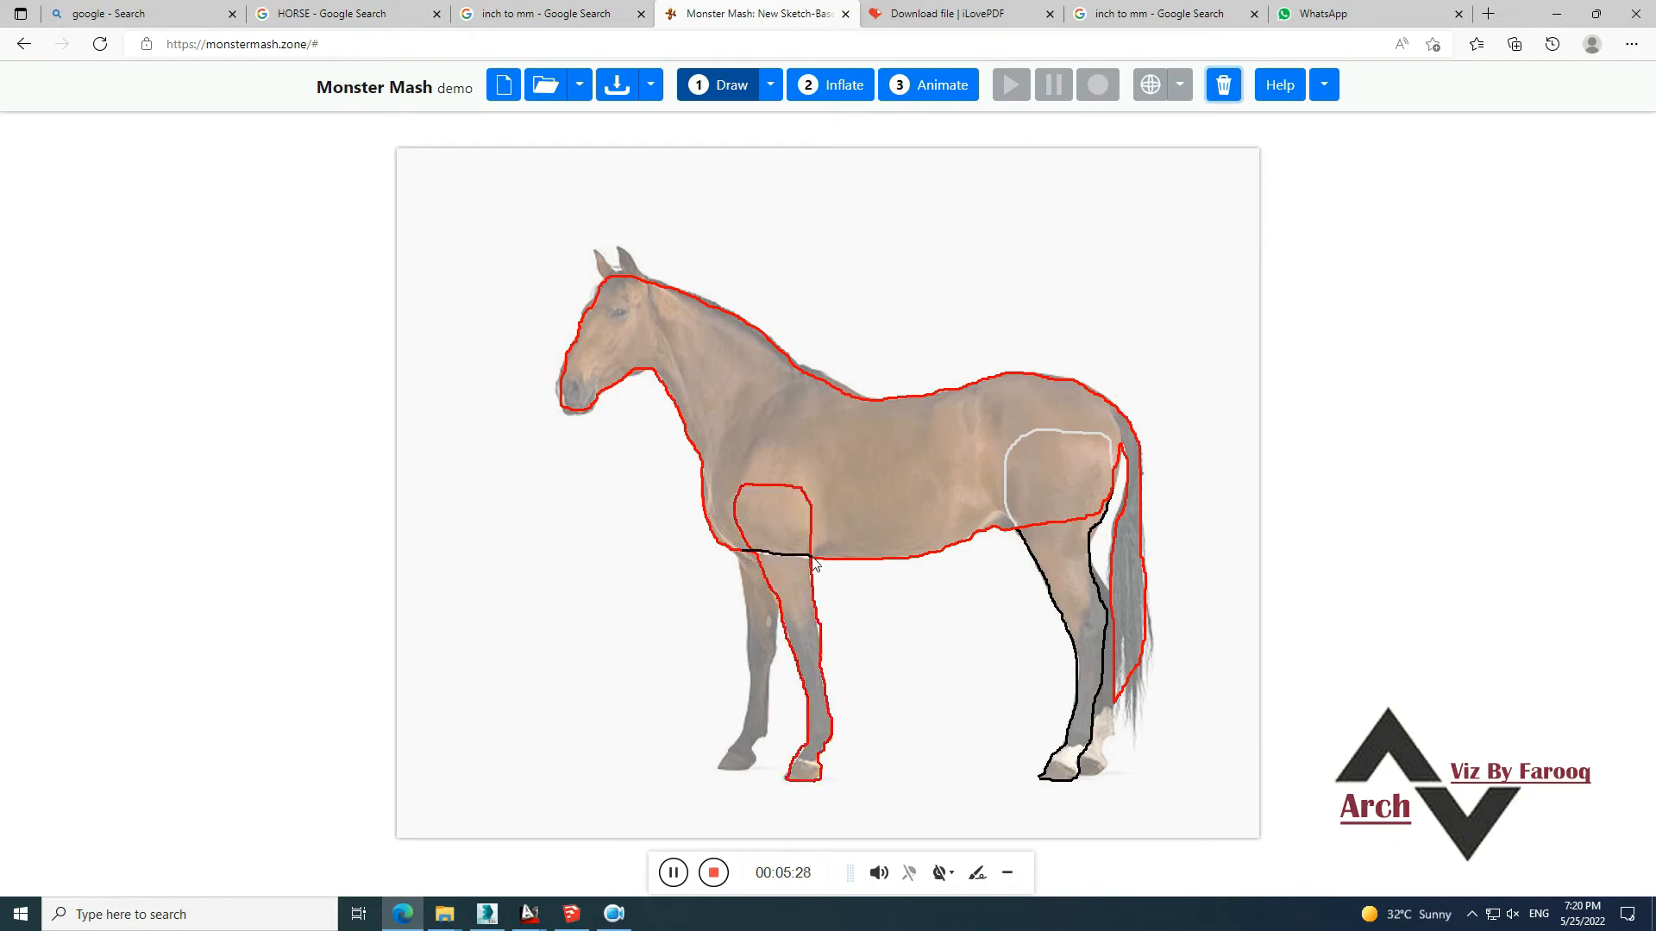
Turn off the near front leg's duplication and delete its outline from the sketch
double_click(801, 532)
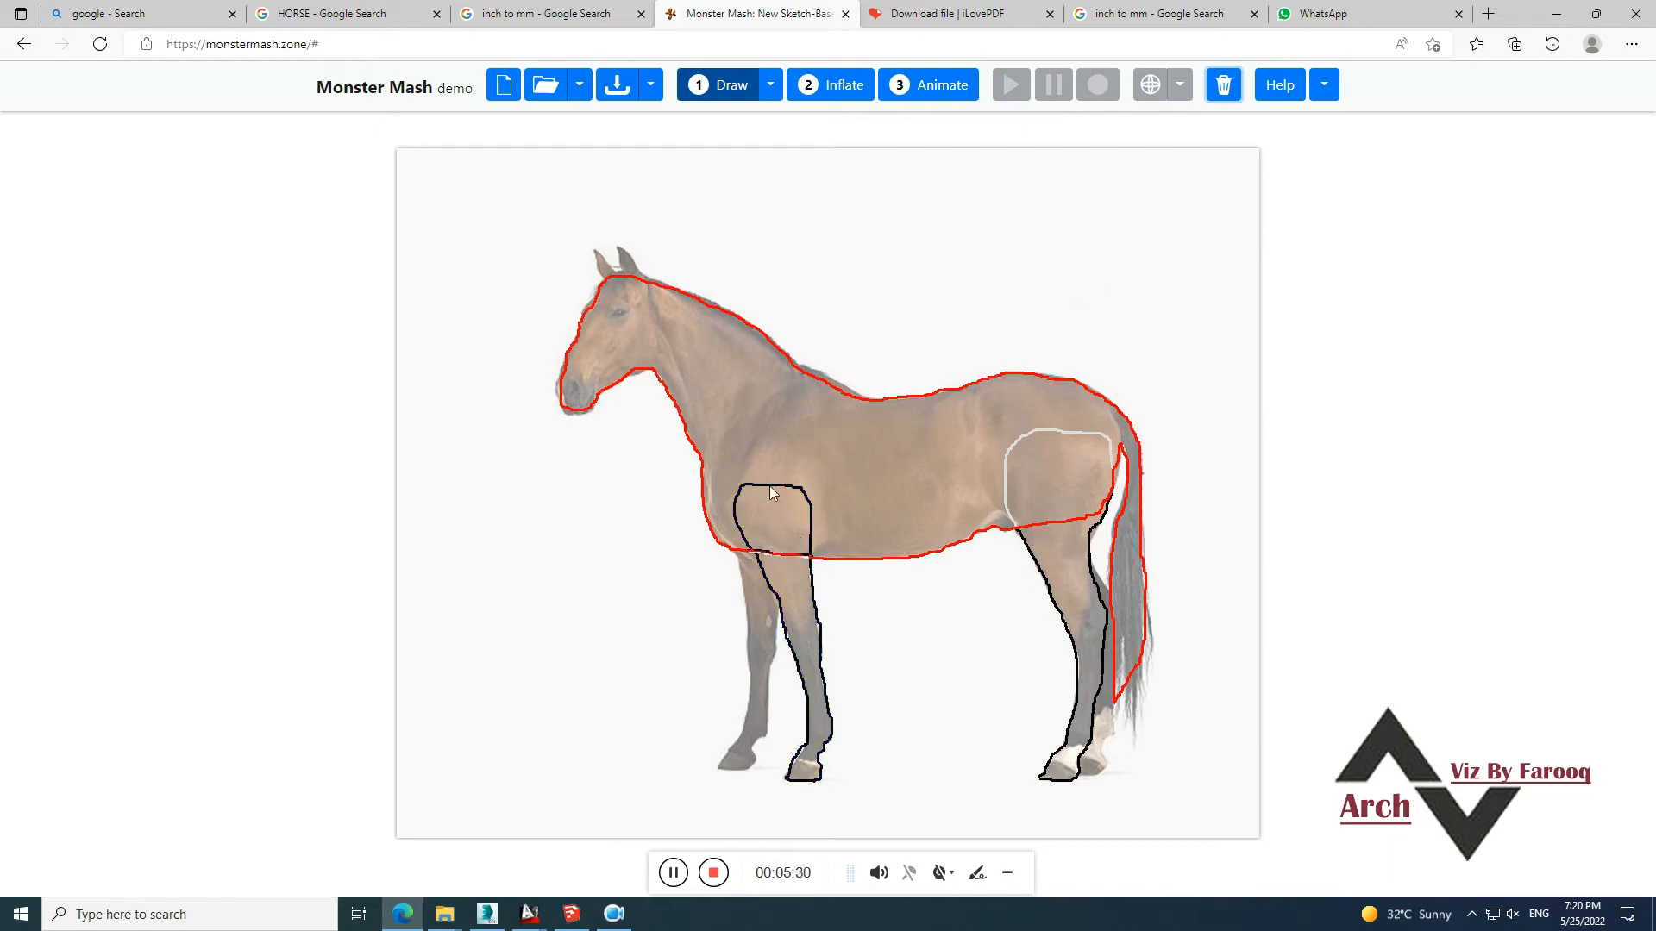
click(1224, 87)
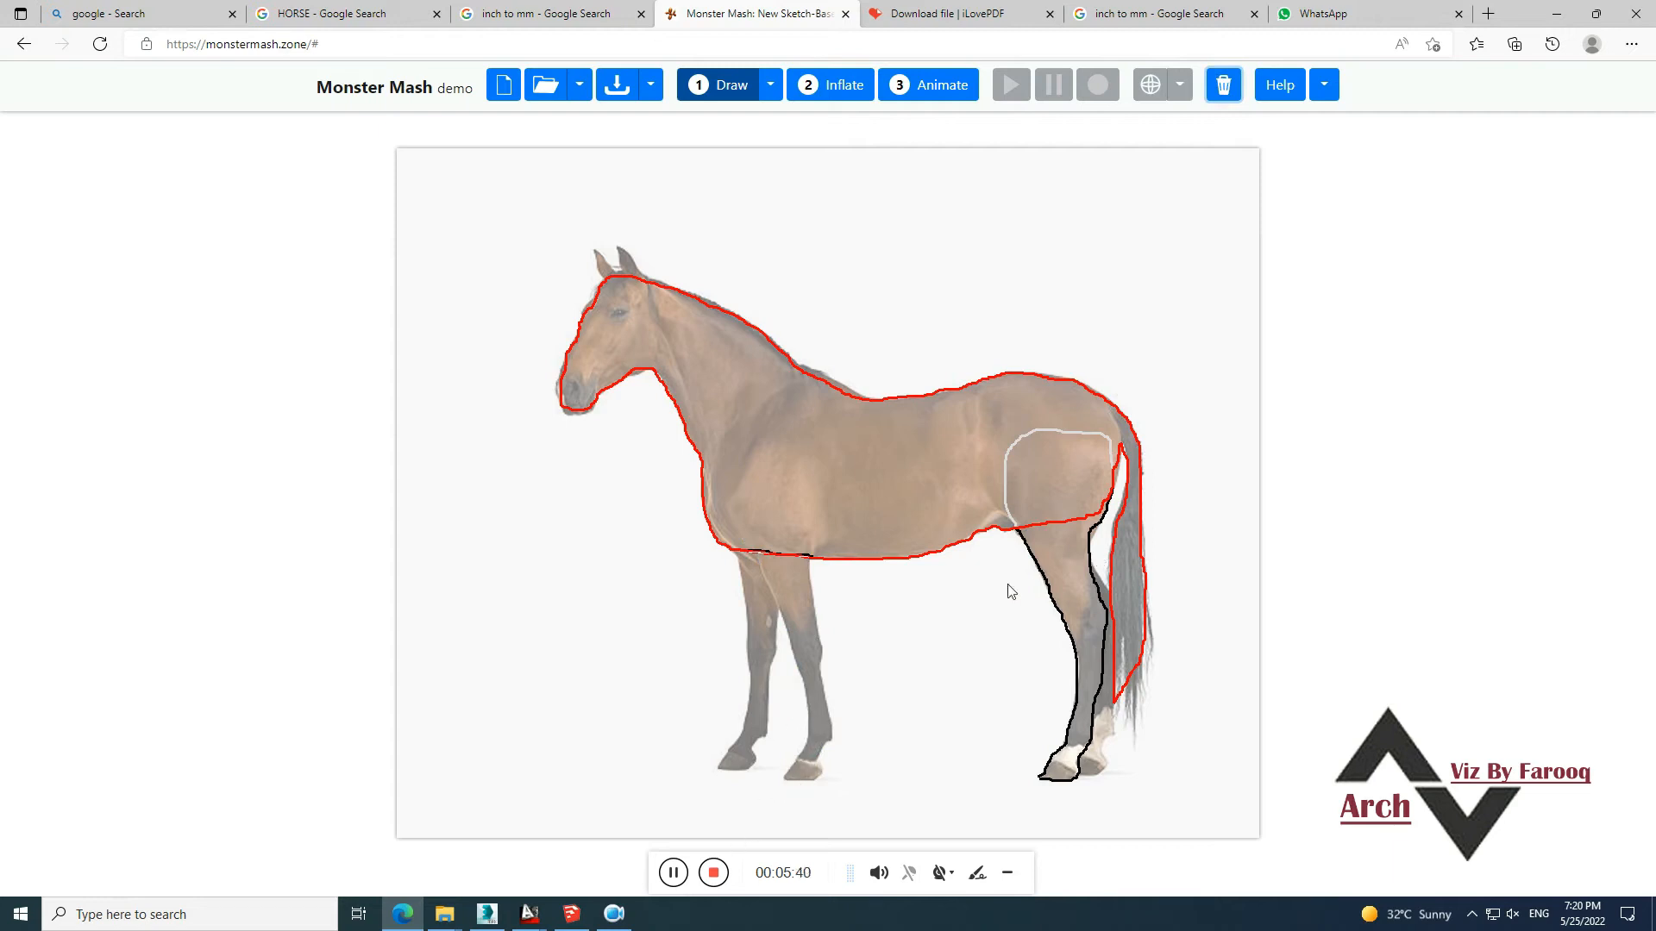
click(676, 872)
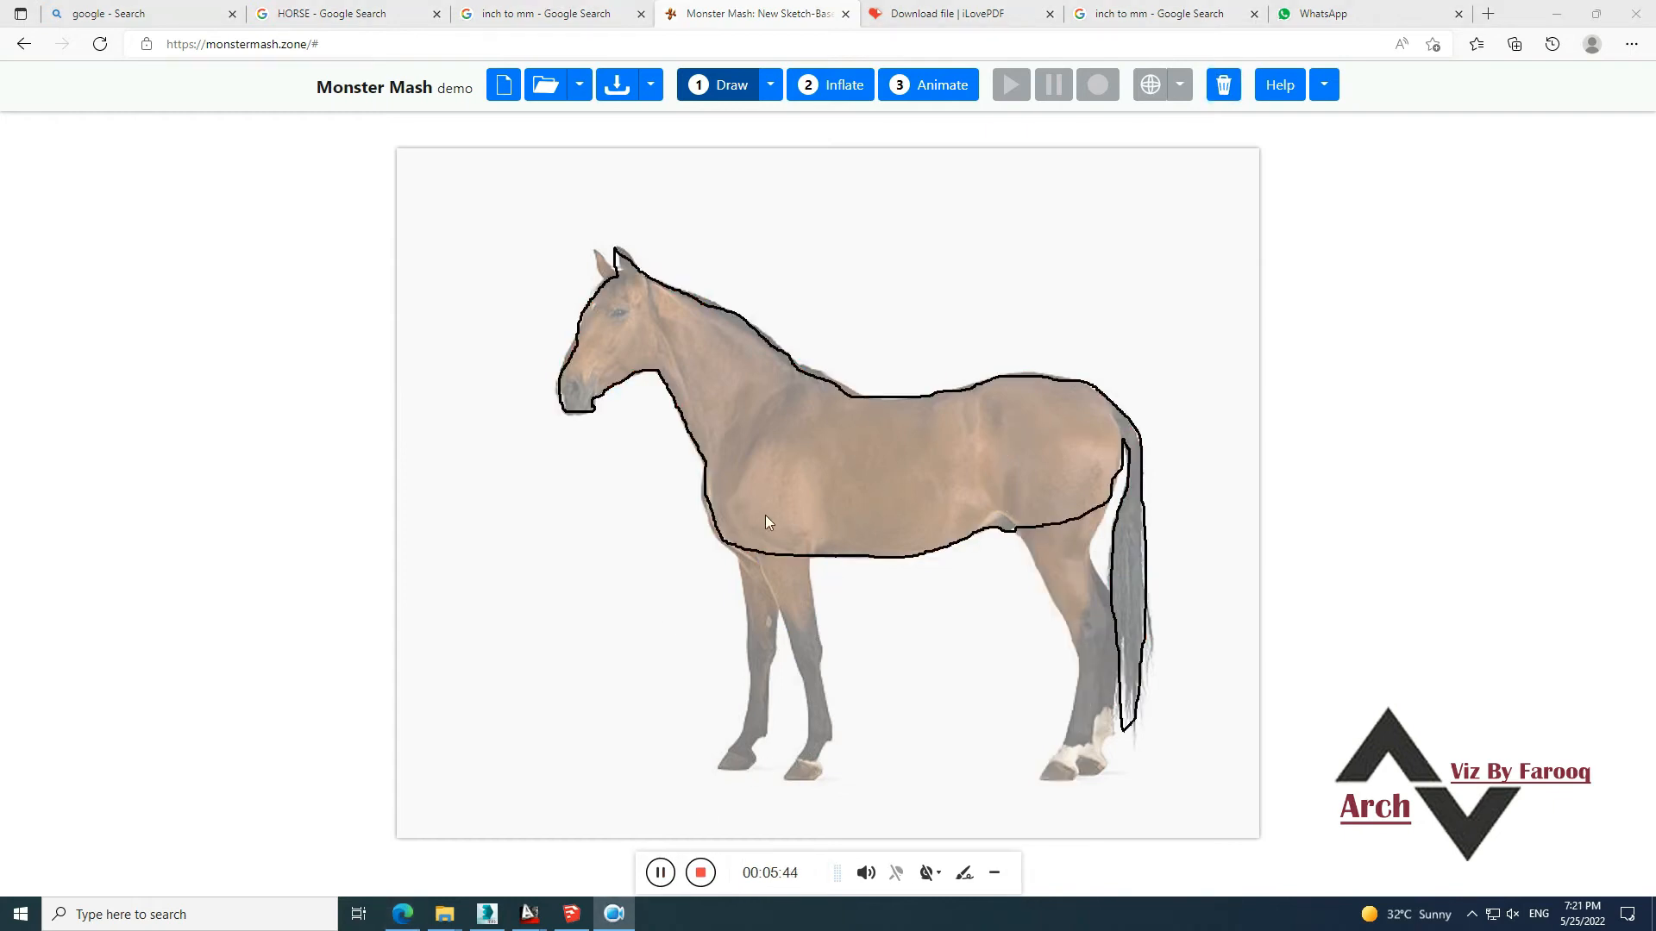
Trace closed outlines around the near front leg and the near hind leg, rounding each one's upper end inside the body
drag(743, 478, 738, 490)
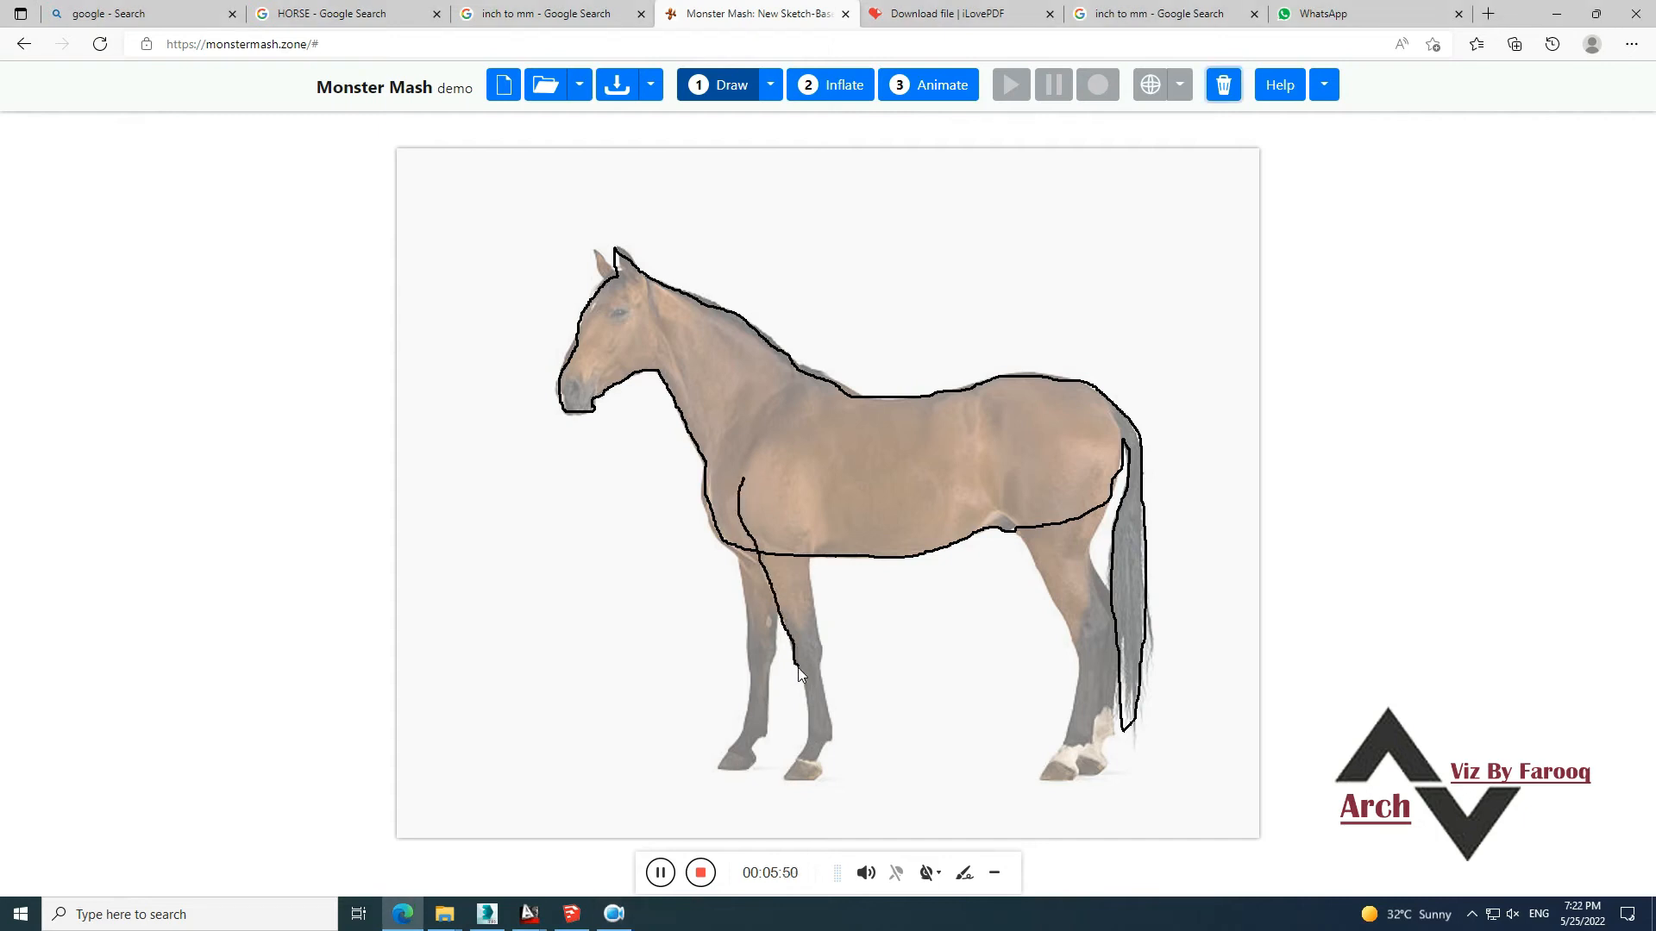
mouse_move(793, 781)
mouse_down()
mouse_move(816, 778)
mouse_move(831, 726)
mouse_move(810, 534)
mouse_move(743, 476)
mouse_up()
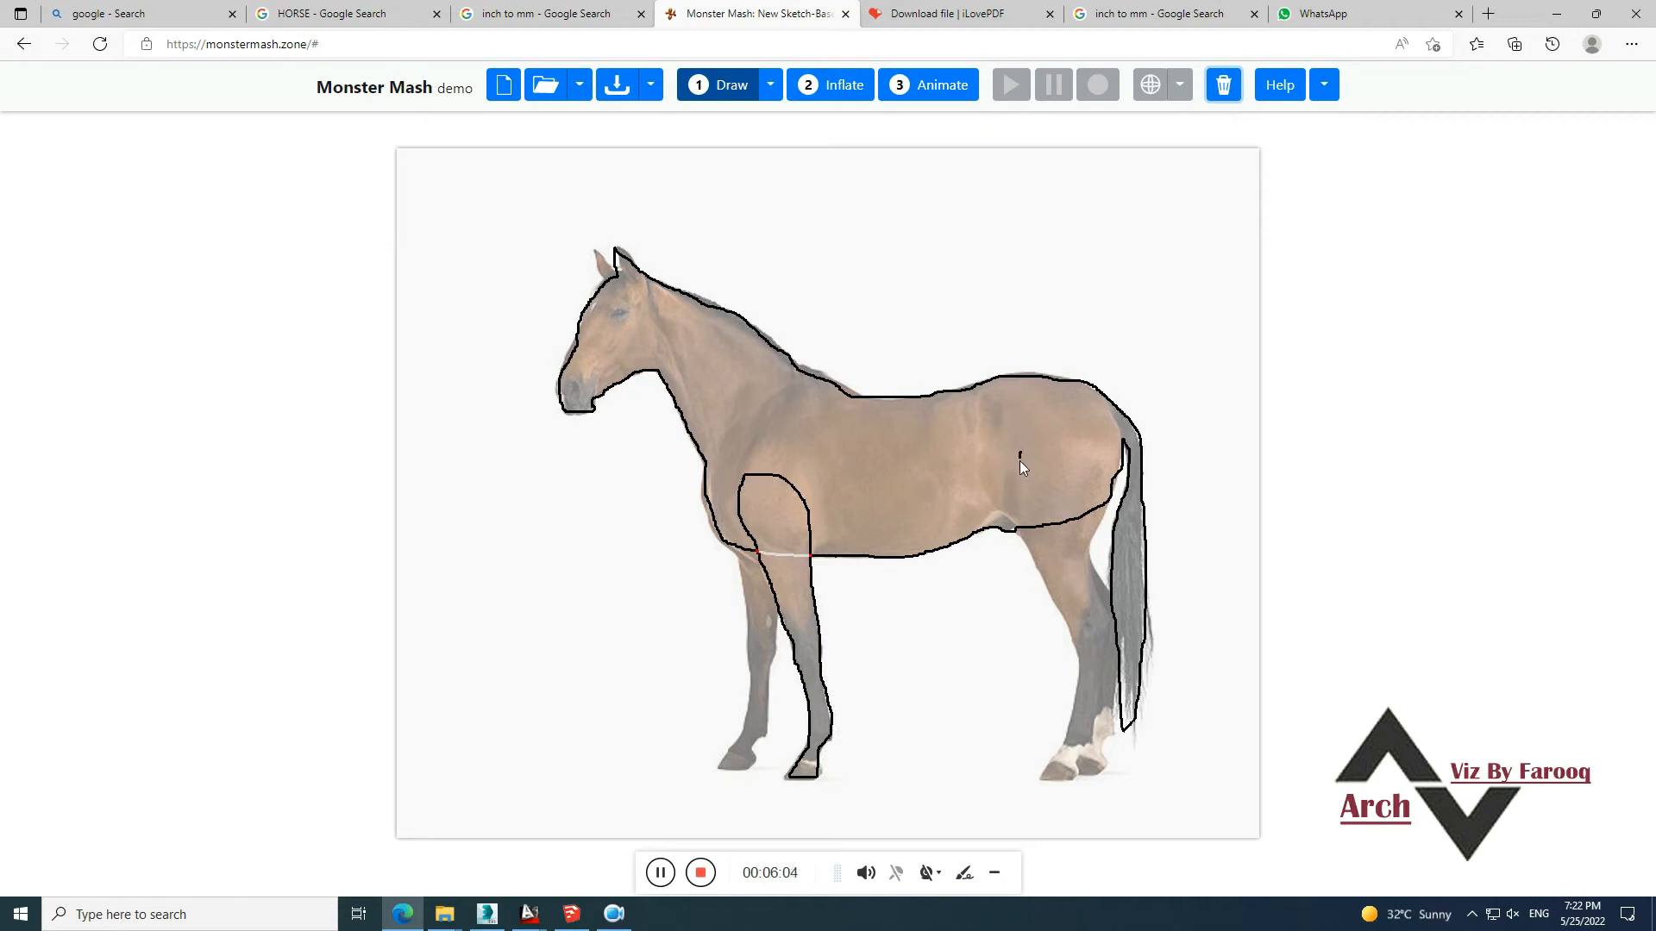
drag(1030, 550, 1074, 643)
mouse_move(1073, 733)
mouse_down()
mouse_move(1049, 776)
mouse_move(1078, 778)
mouse_move(1098, 716)
mouse_move(1108, 622)
mouse_move(1087, 588)
mouse_move(1112, 452)
mouse_move(1067, 434)
mouse_move(1019, 465)
mouse_up()
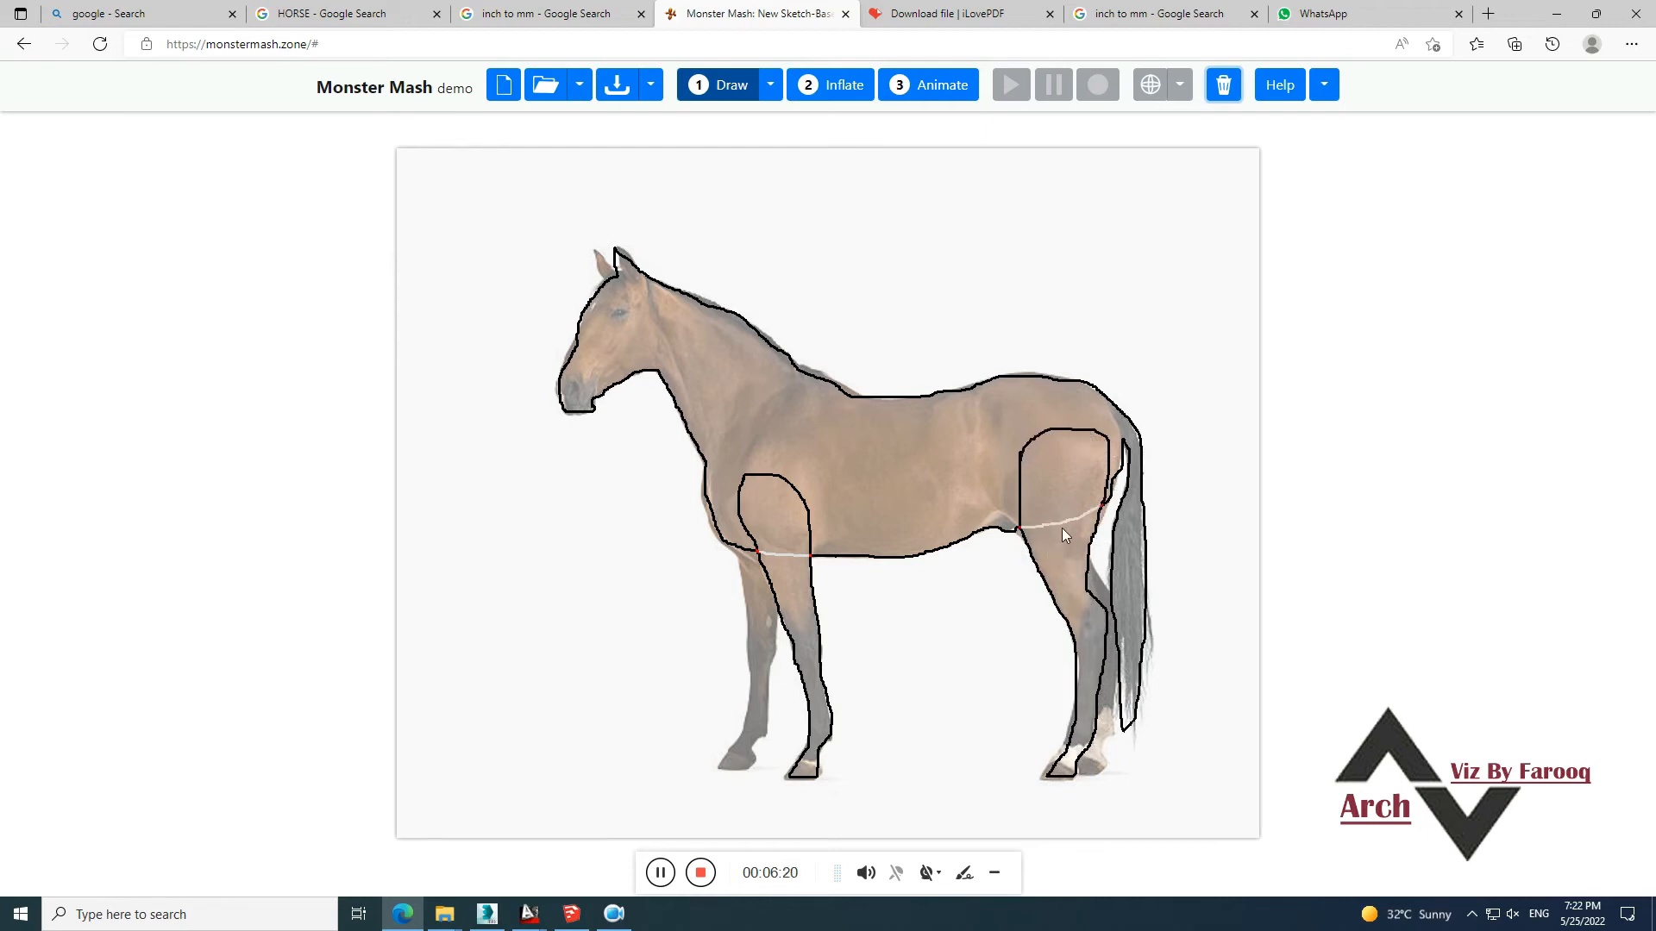
Duplicate the front and hind leg shapes and inflate the sketch into a 3D horse, checking it from another angle
click(1061, 480)
click(770, 505)
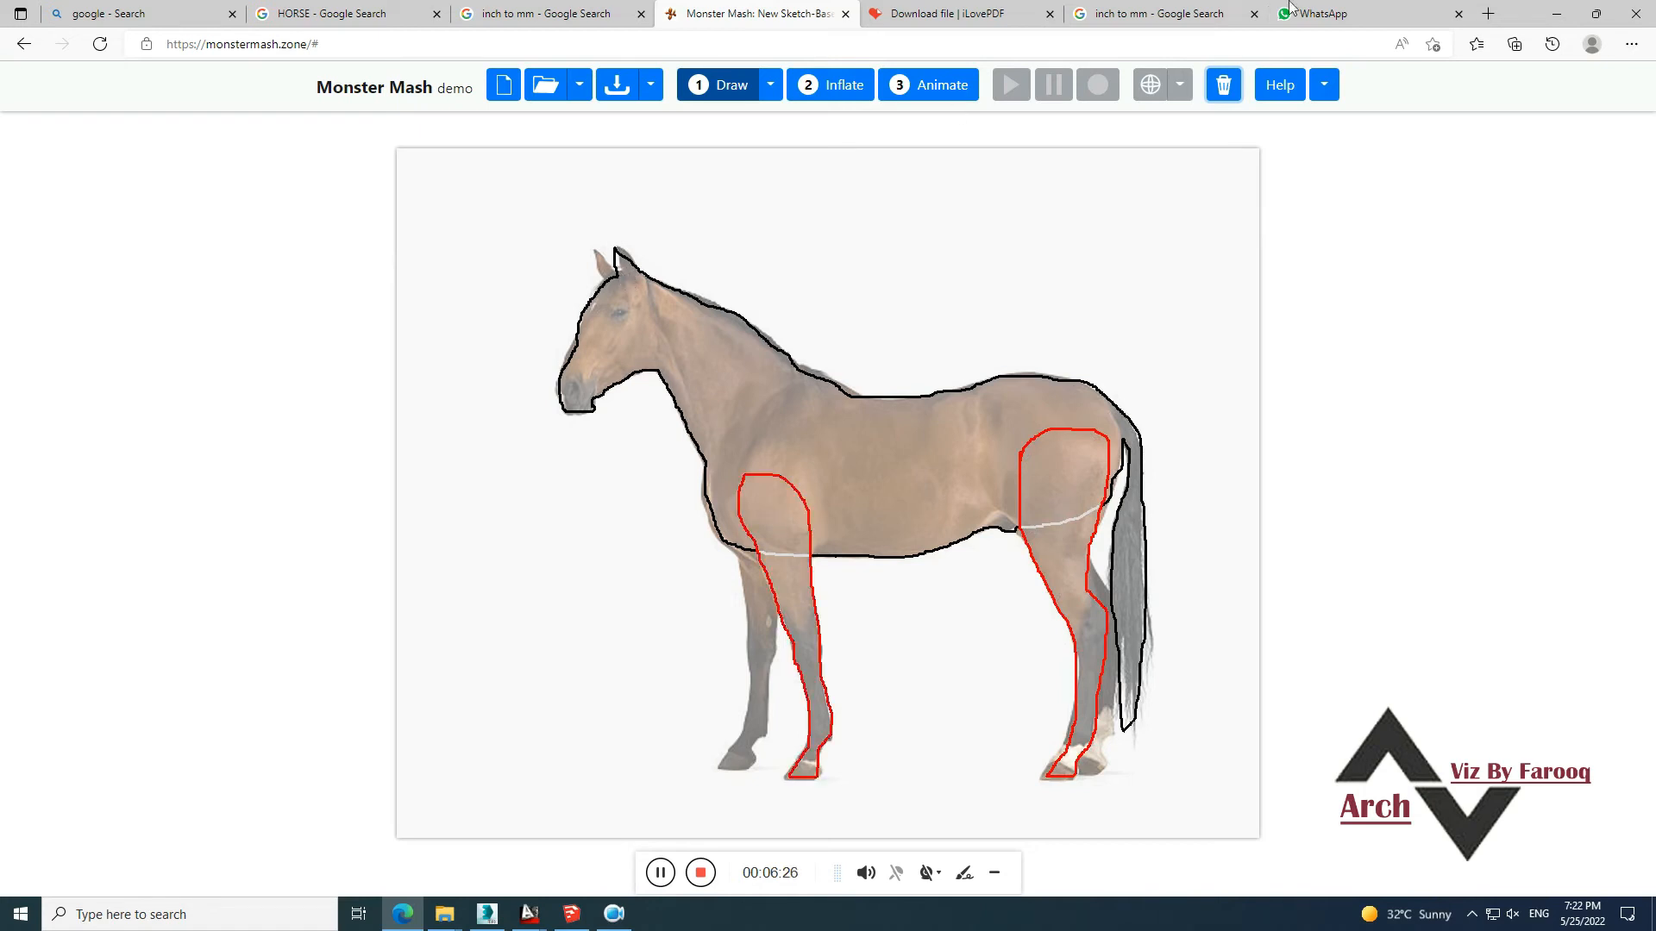
click(830, 87)
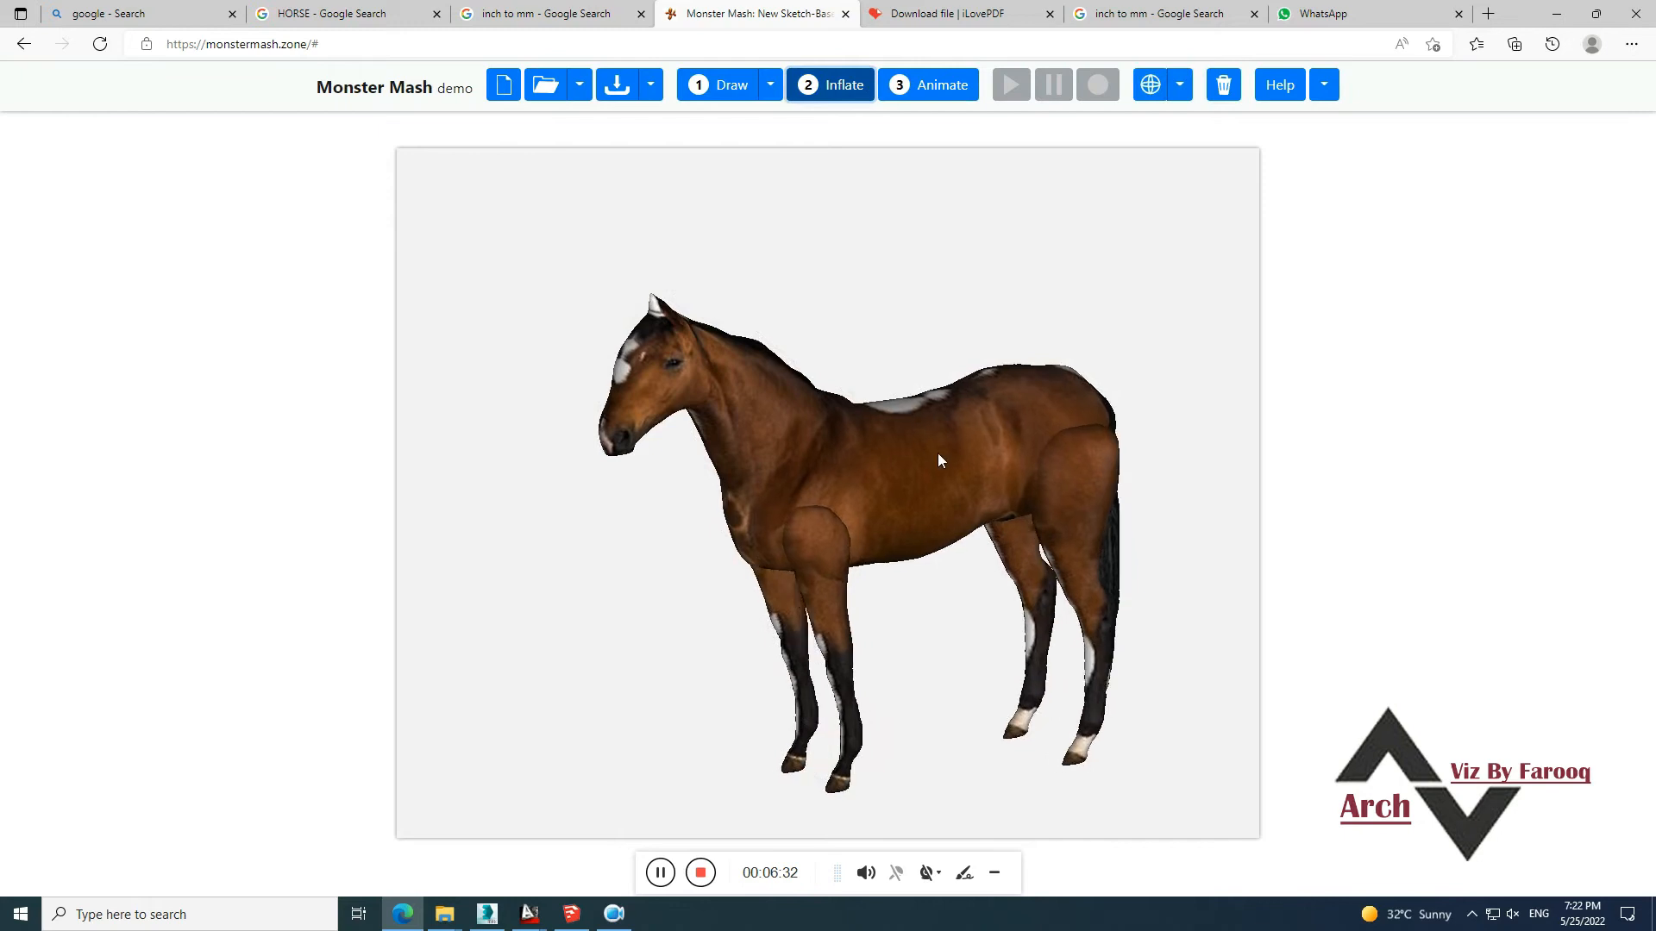
drag(551, 577, 484, 546)
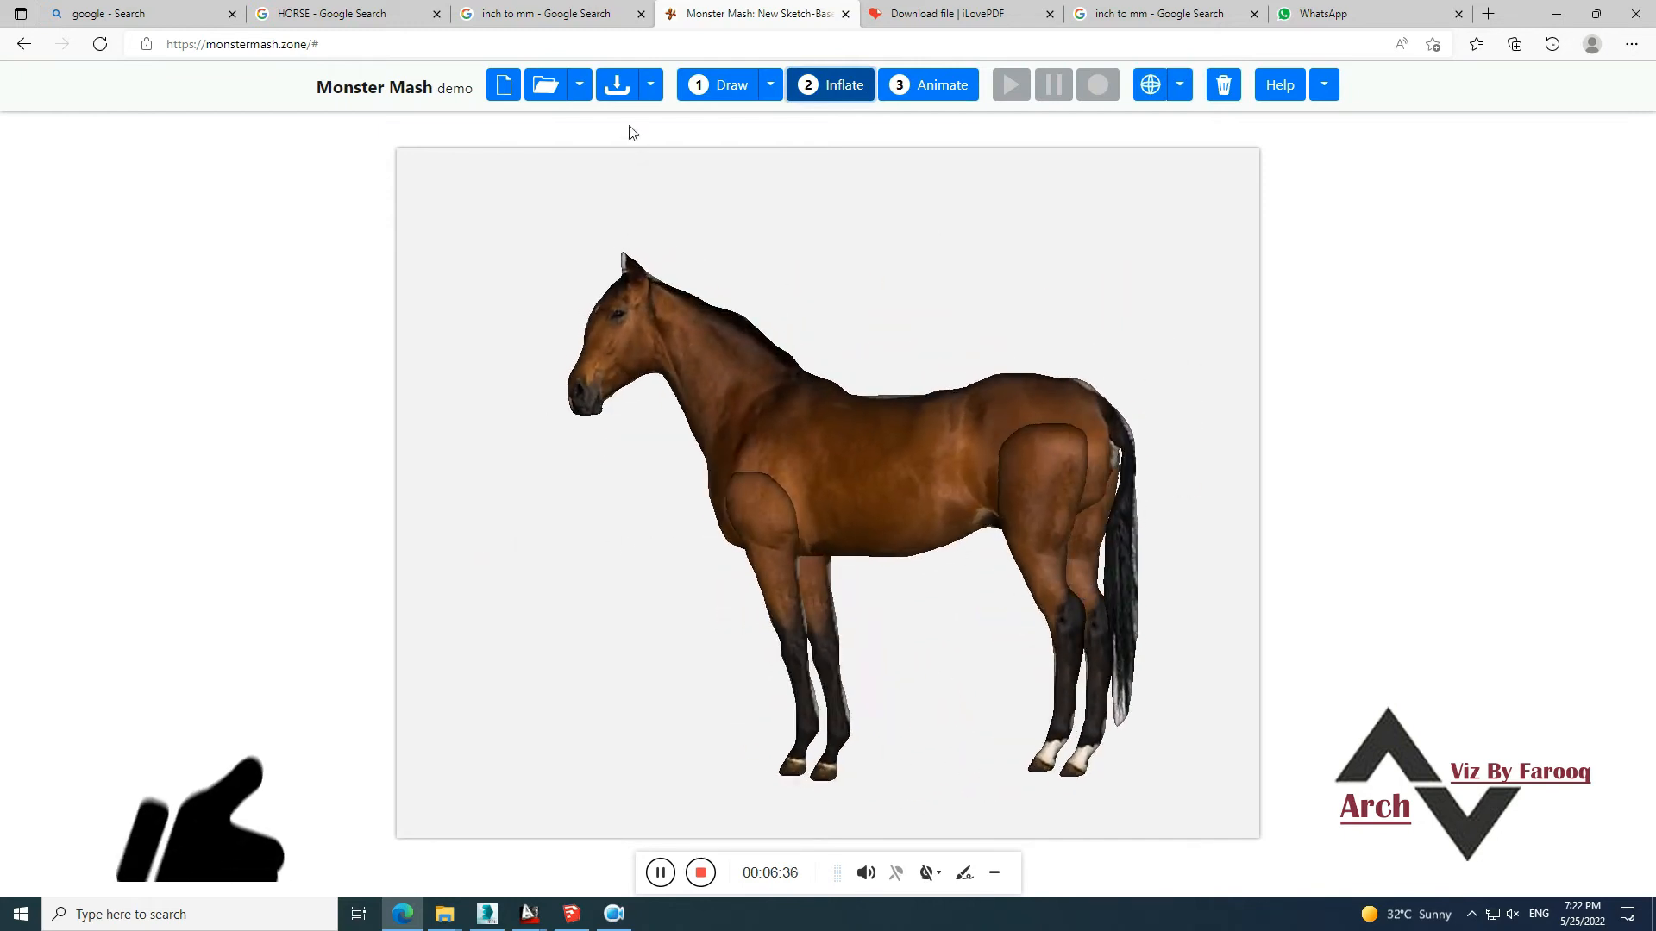
Return to the drawing stage, outline the ear as a duplicated shape, and inflate the sketch again
click(709, 84)
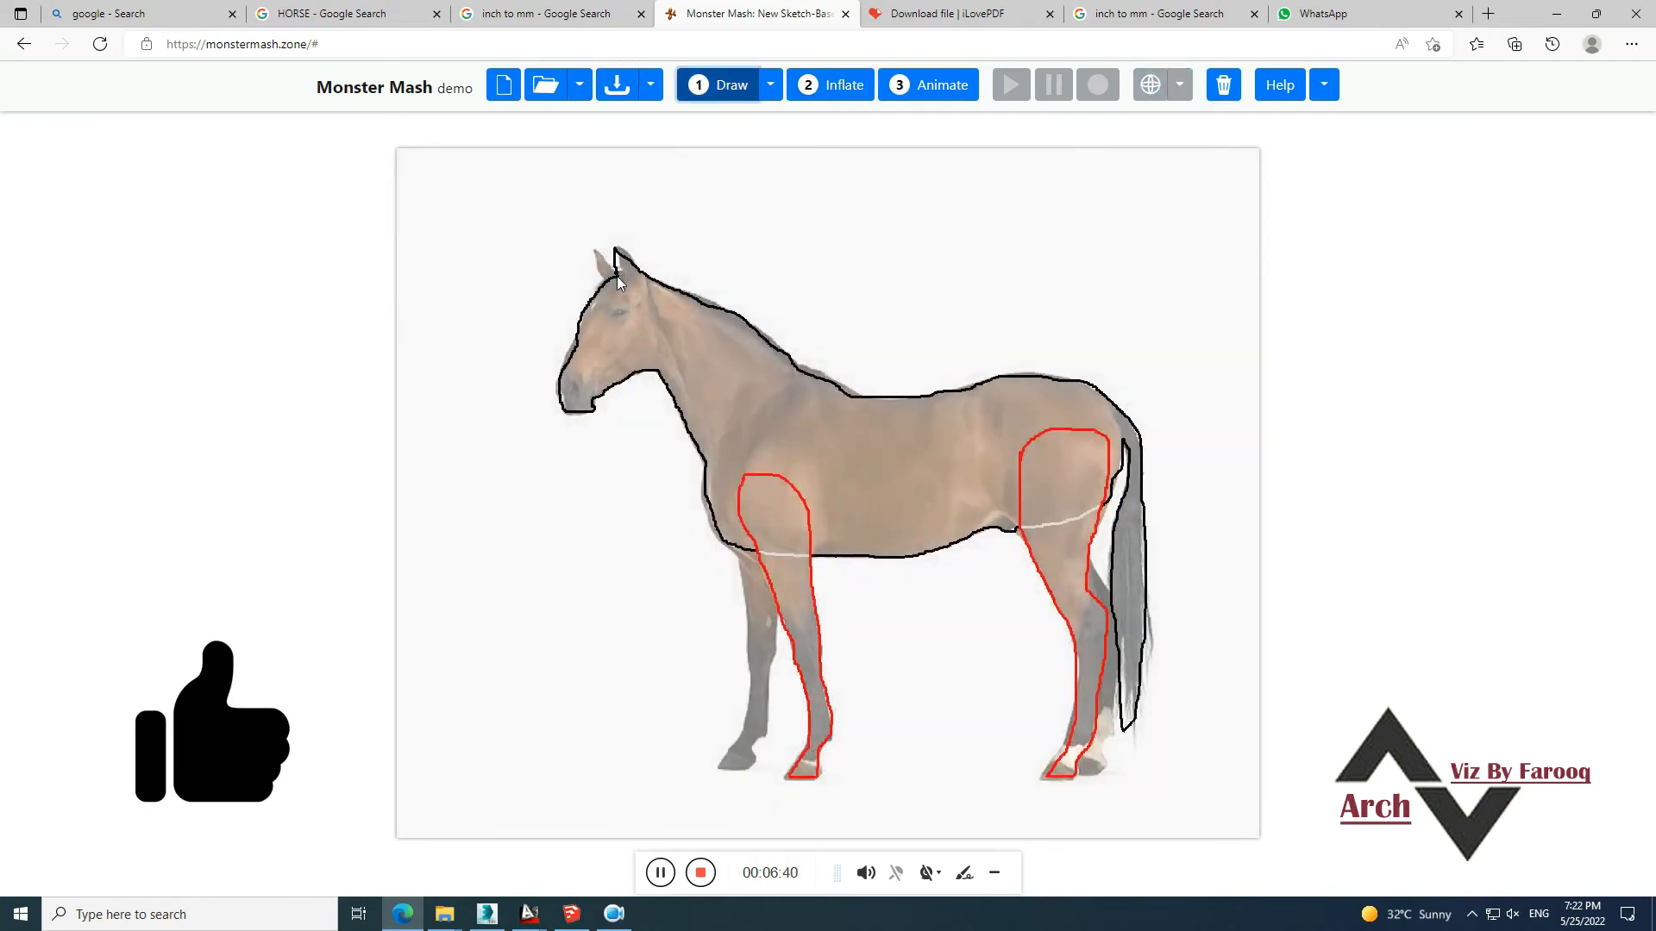
mouse_move(628, 278)
mouse_down()
mouse_move(616, 250)
mouse_move(613, 270)
mouse_up()
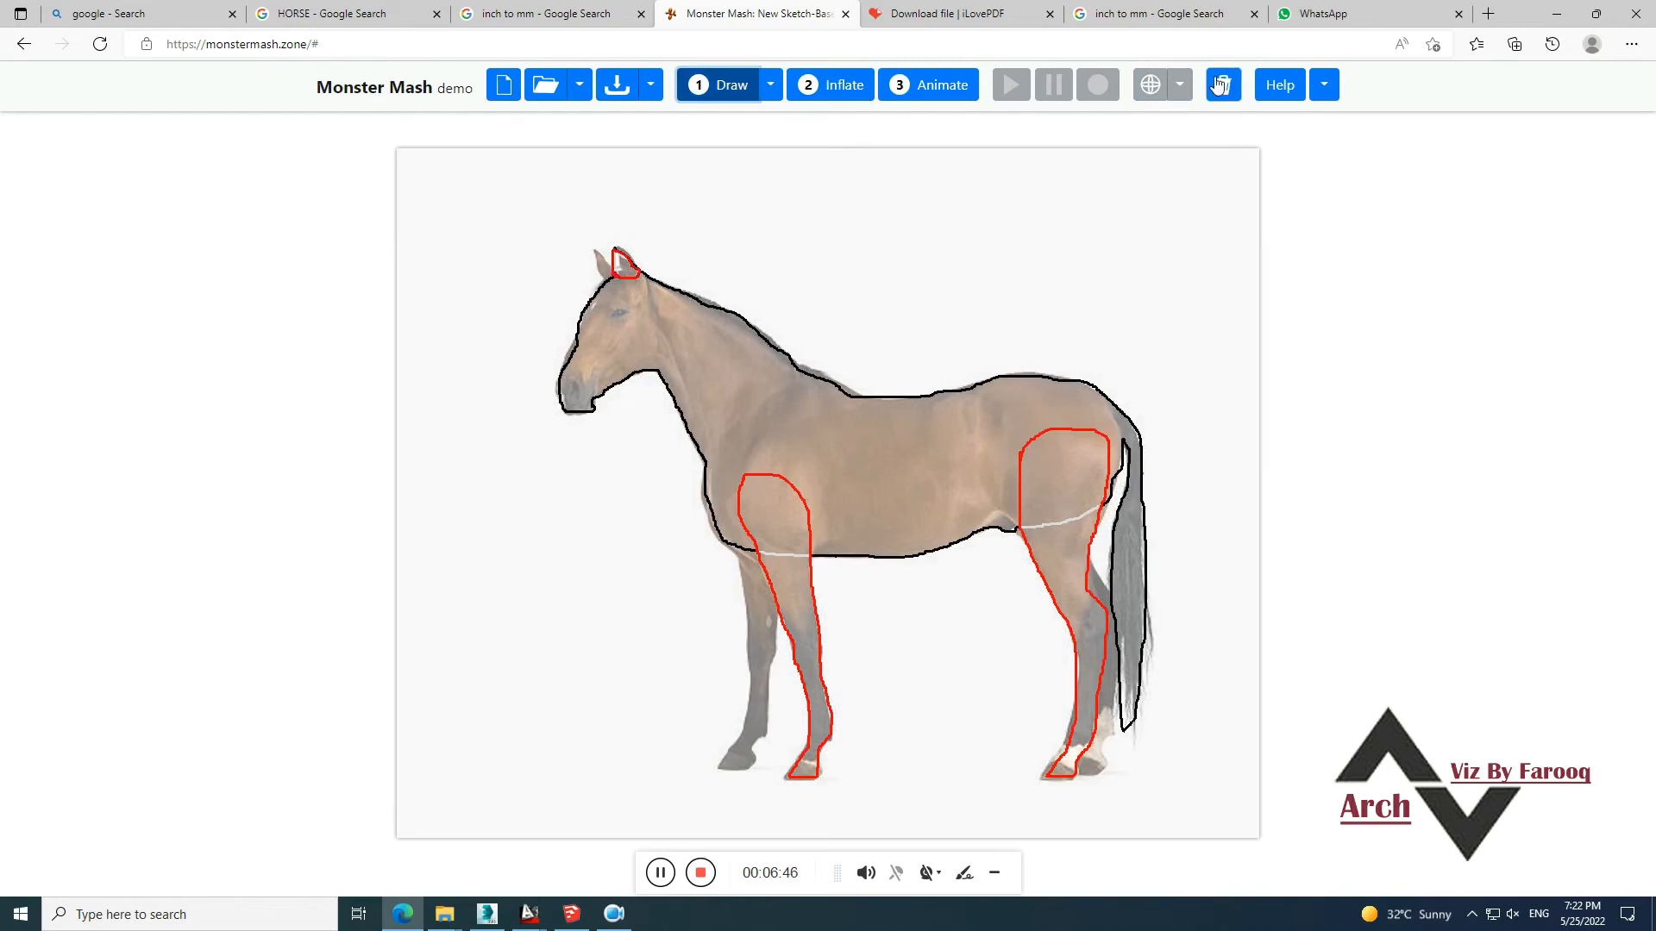
click(845, 91)
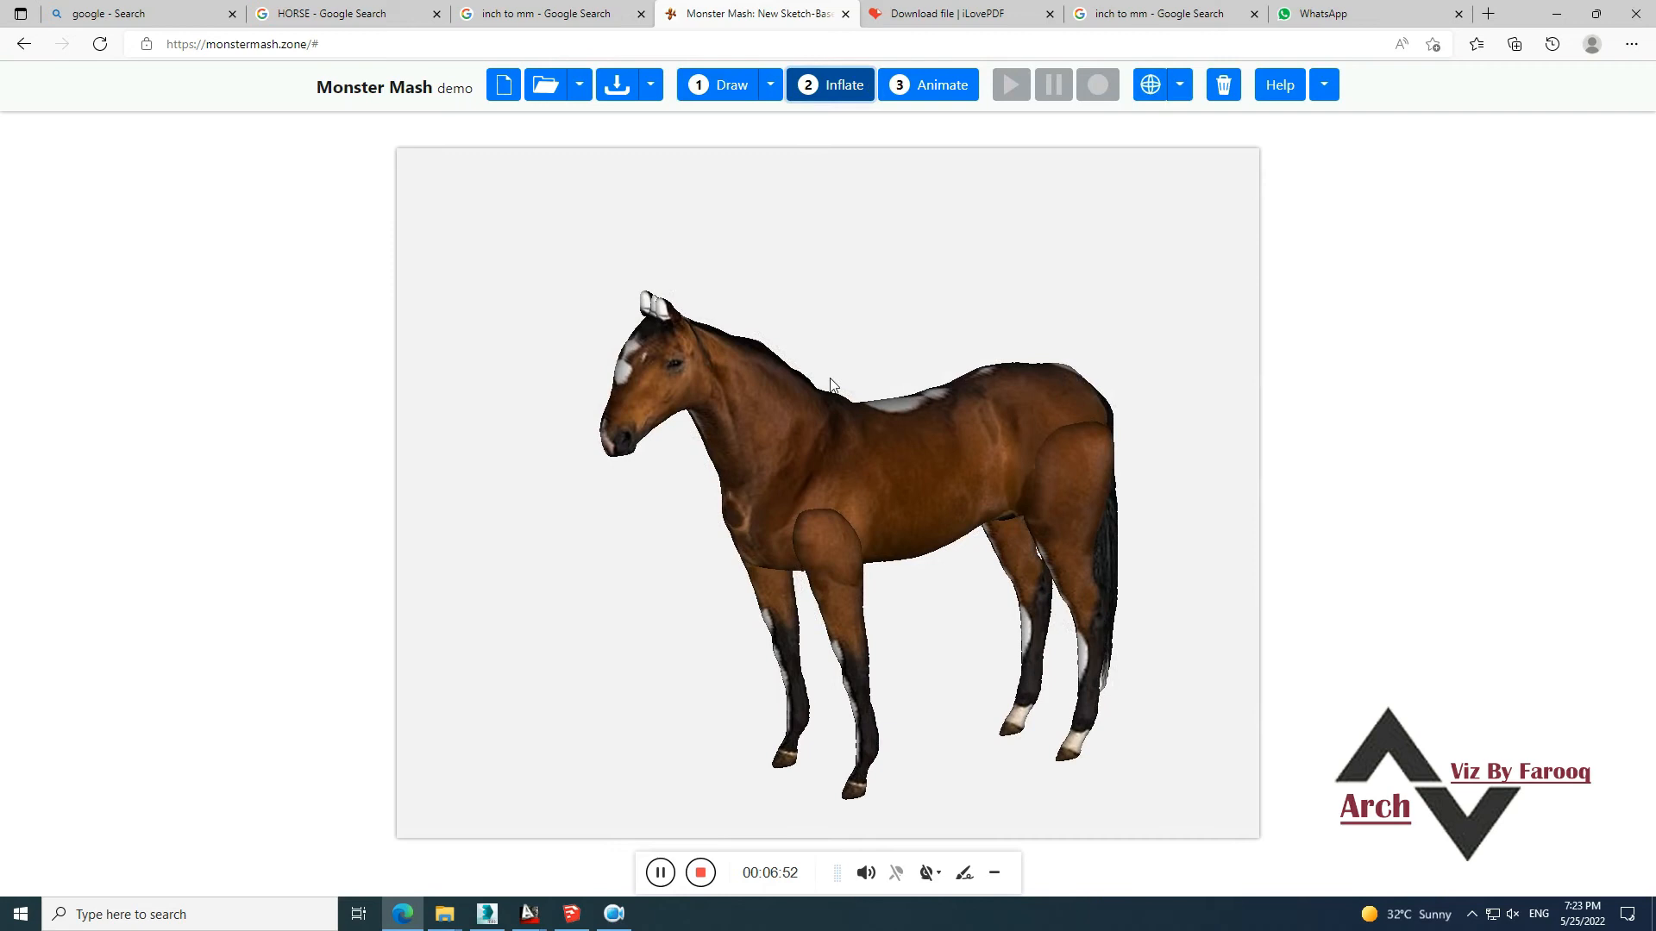
drag(750, 451, 692, 430)
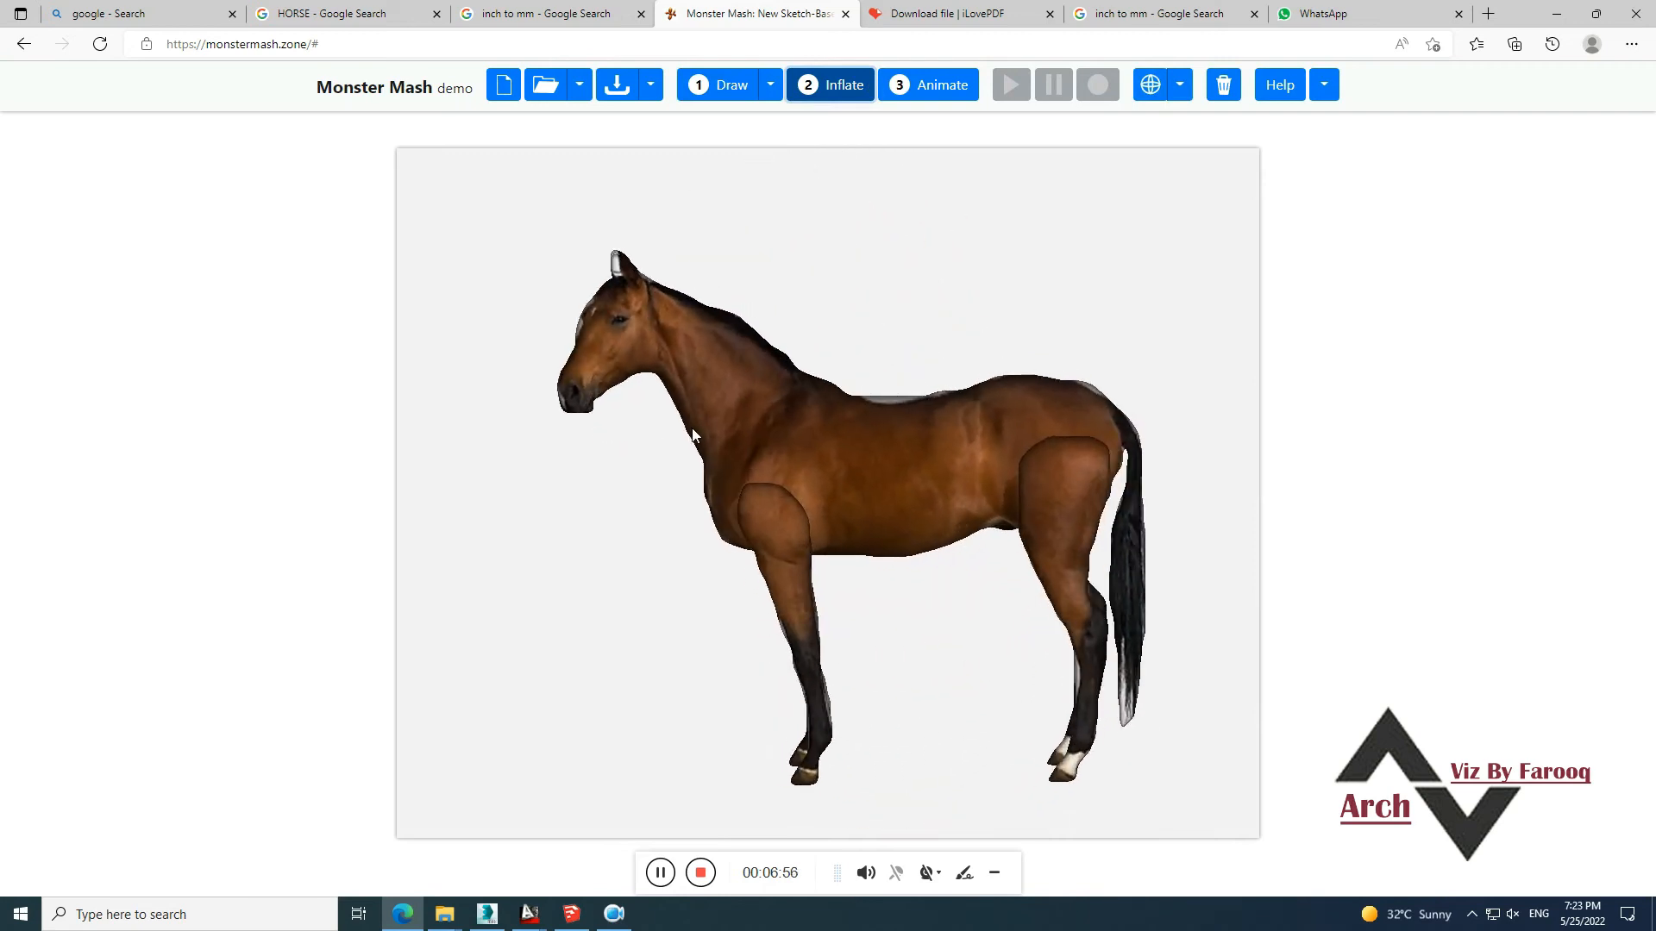
Switch to the animation stage and export a template for texturing the horse
click(959, 89)
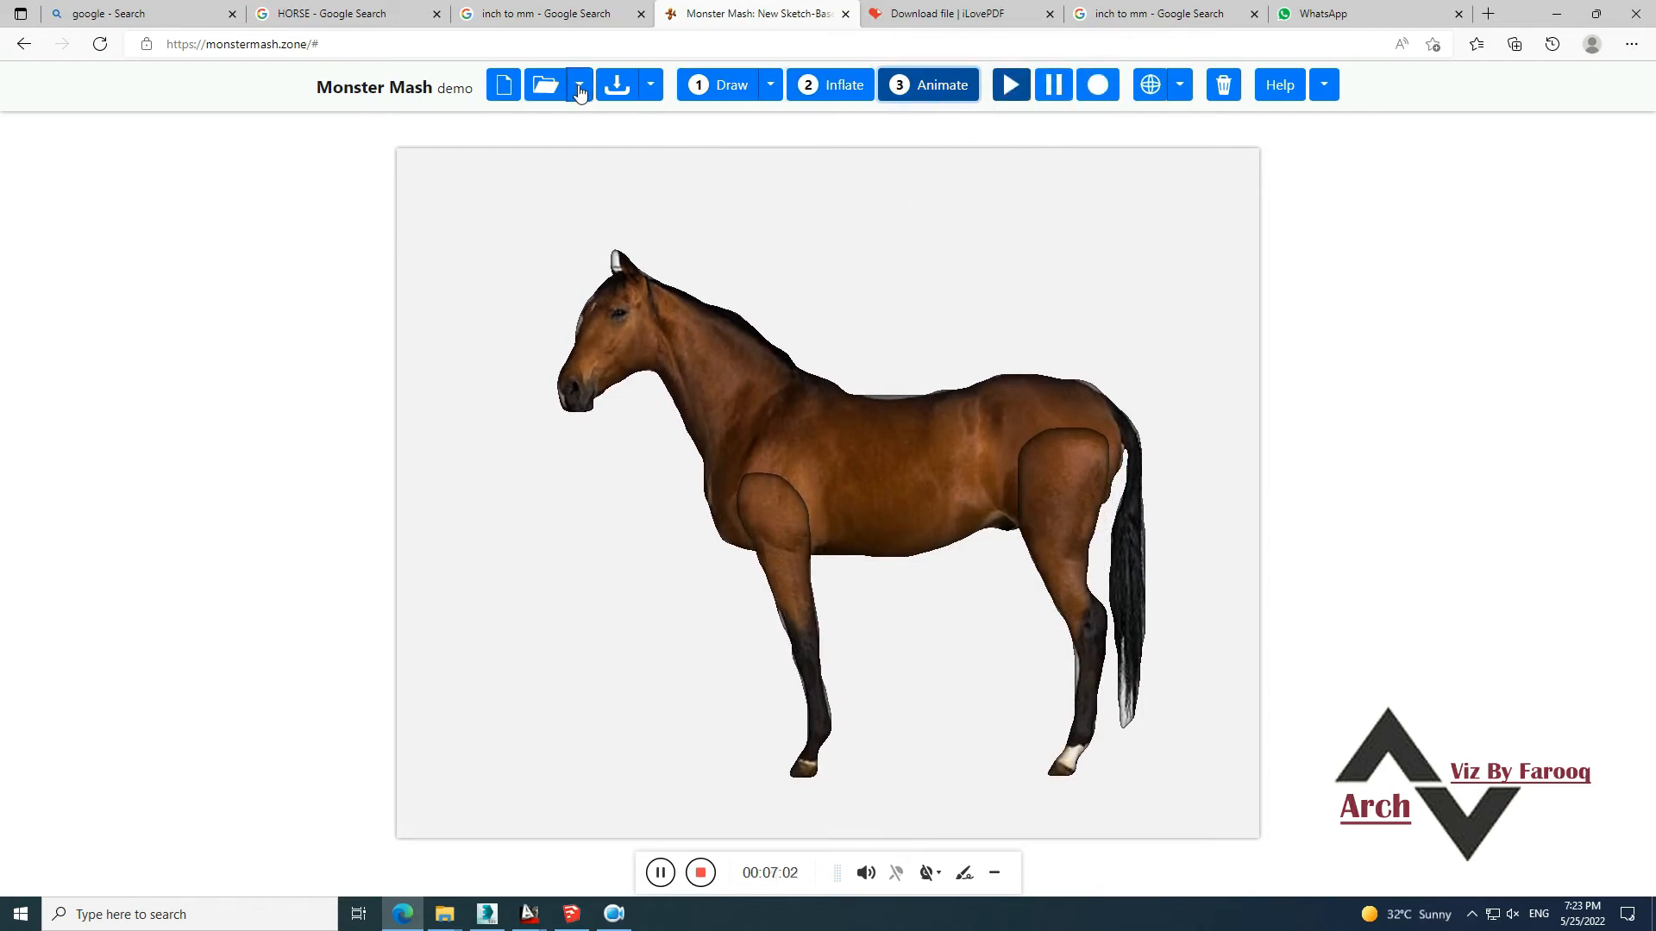
click(650, 86)
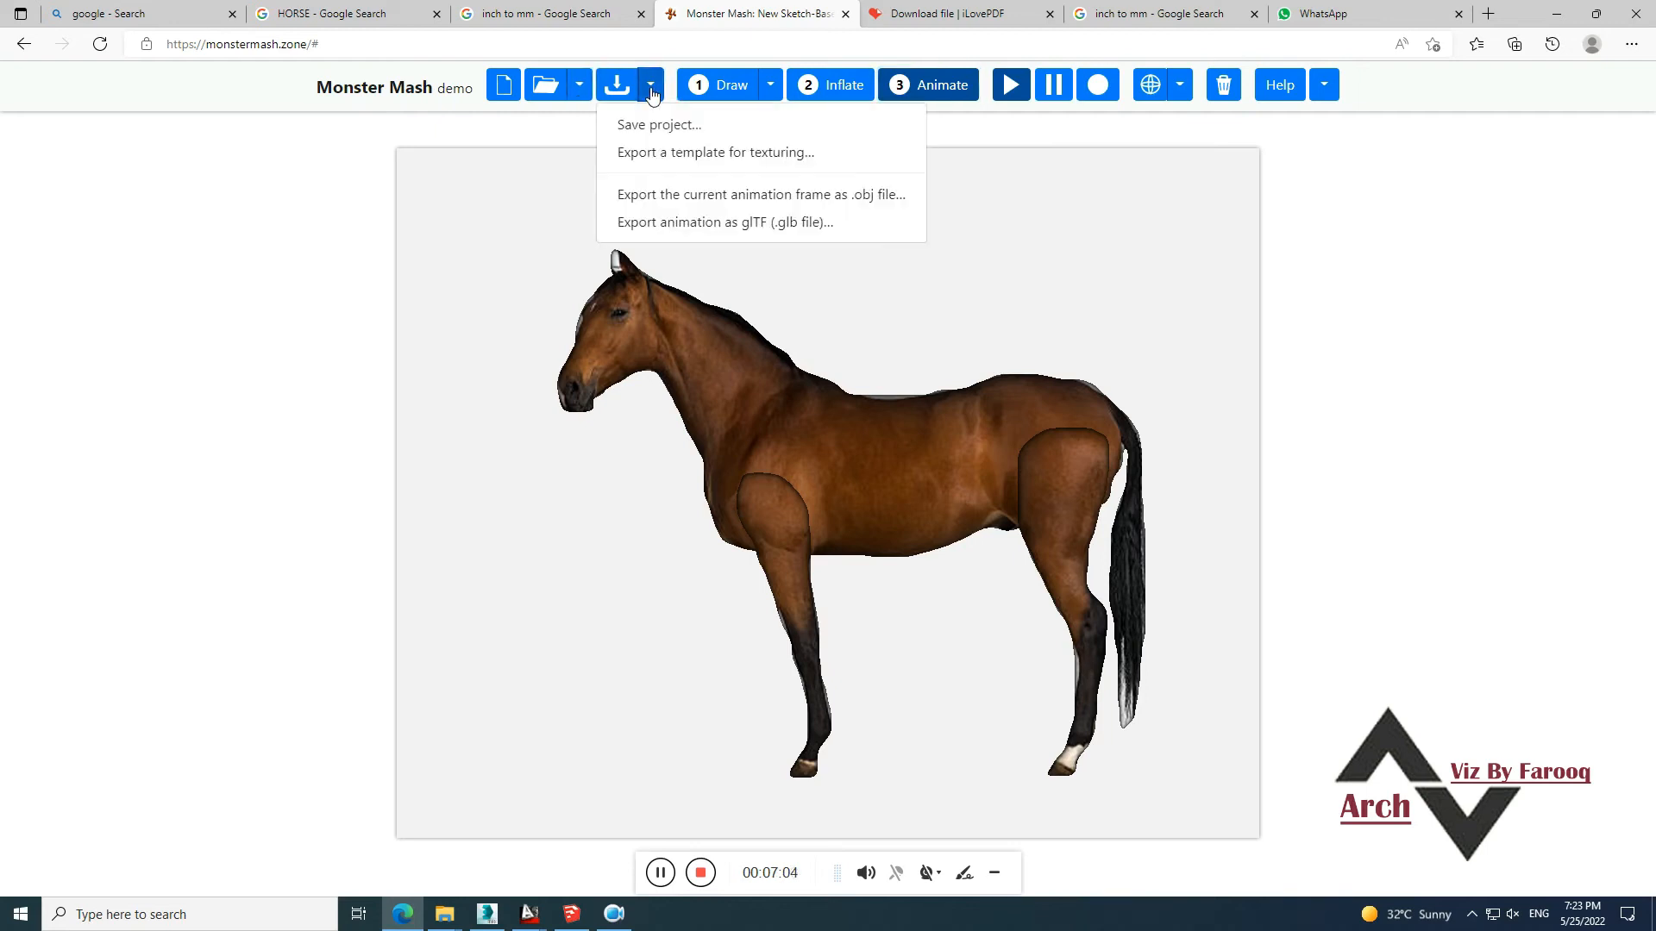
click(770, 153)
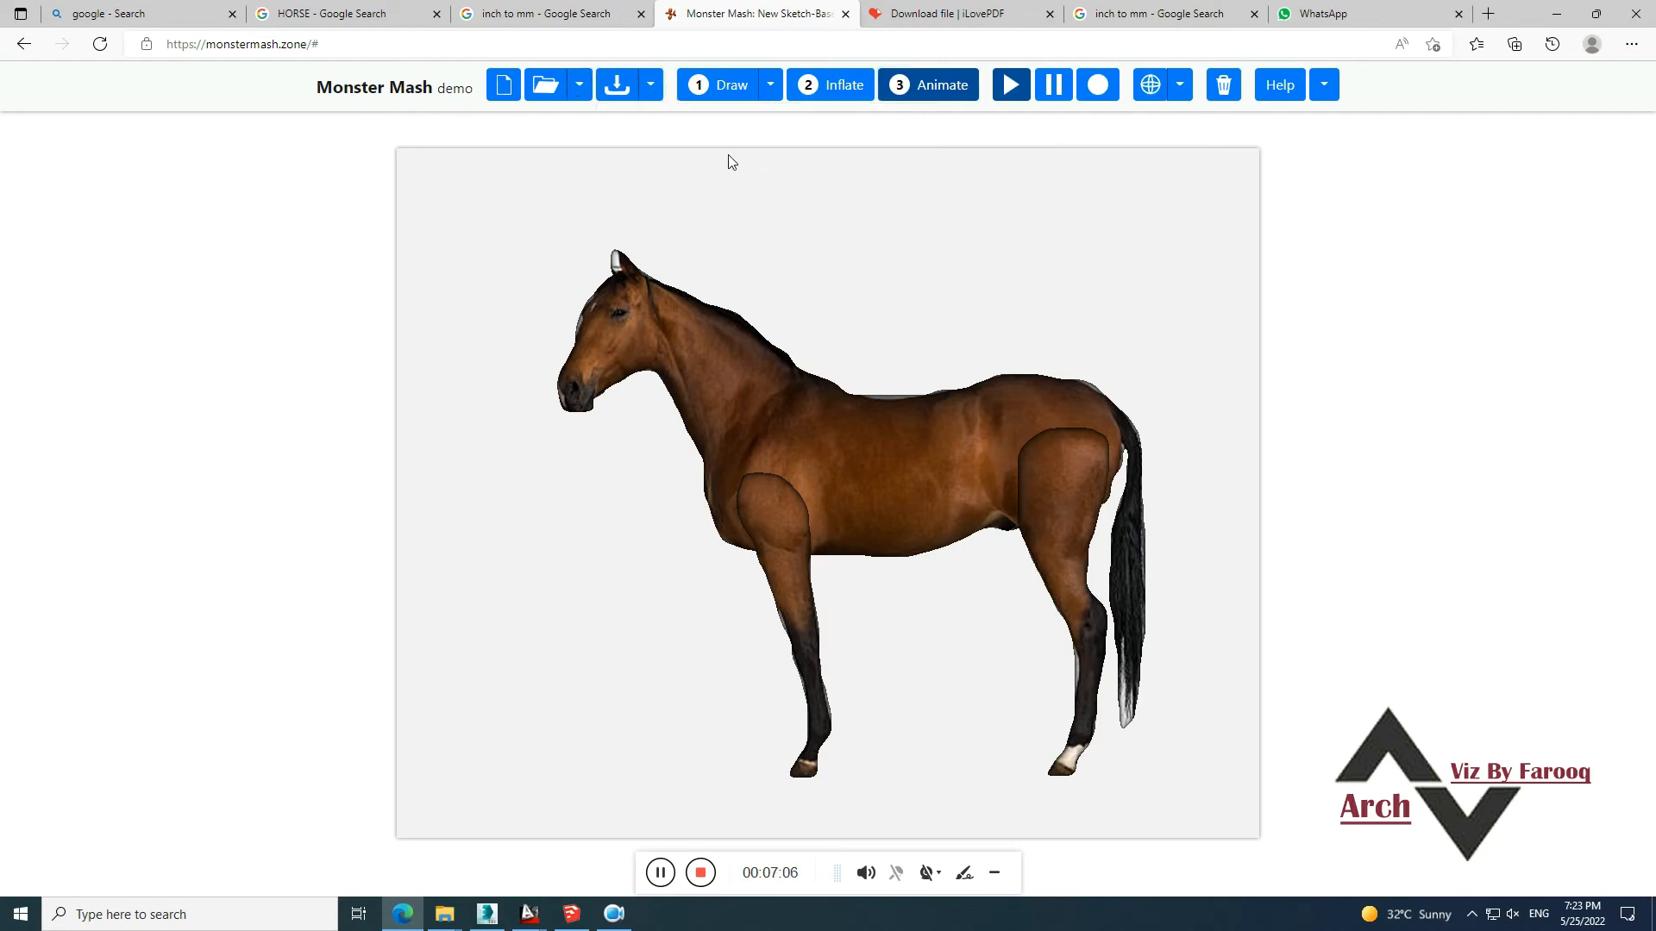
Export the horse's current animation frame as an .obj file, running the export twice
click(652, 87)
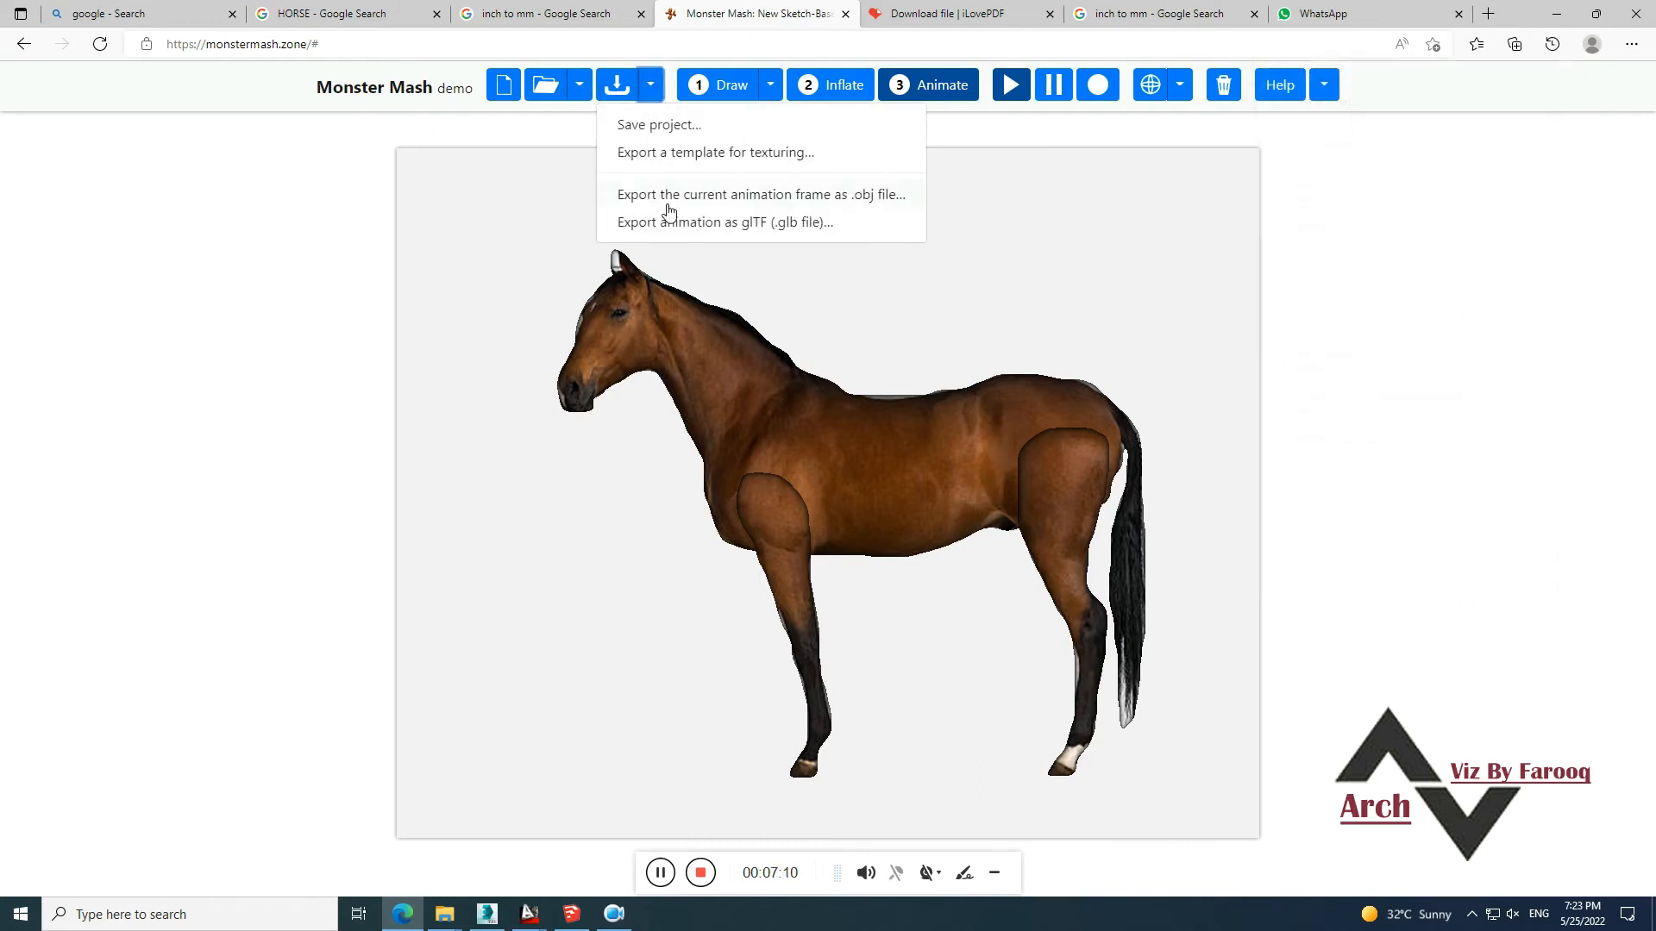
click(817, 196)
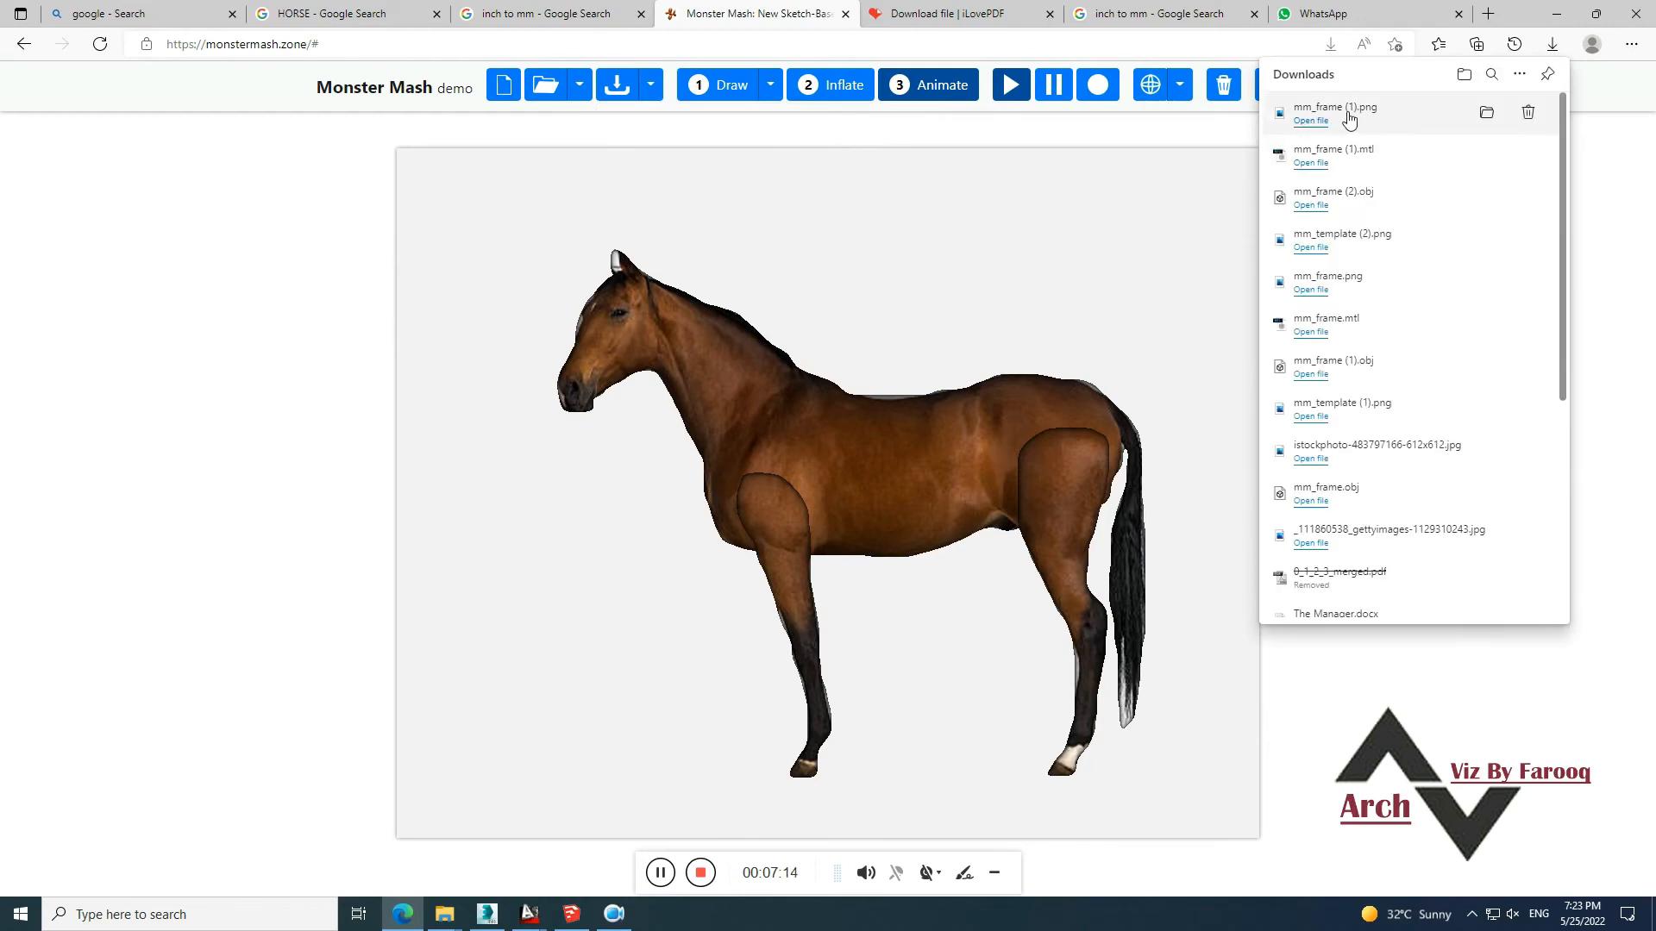
click(764, 96)
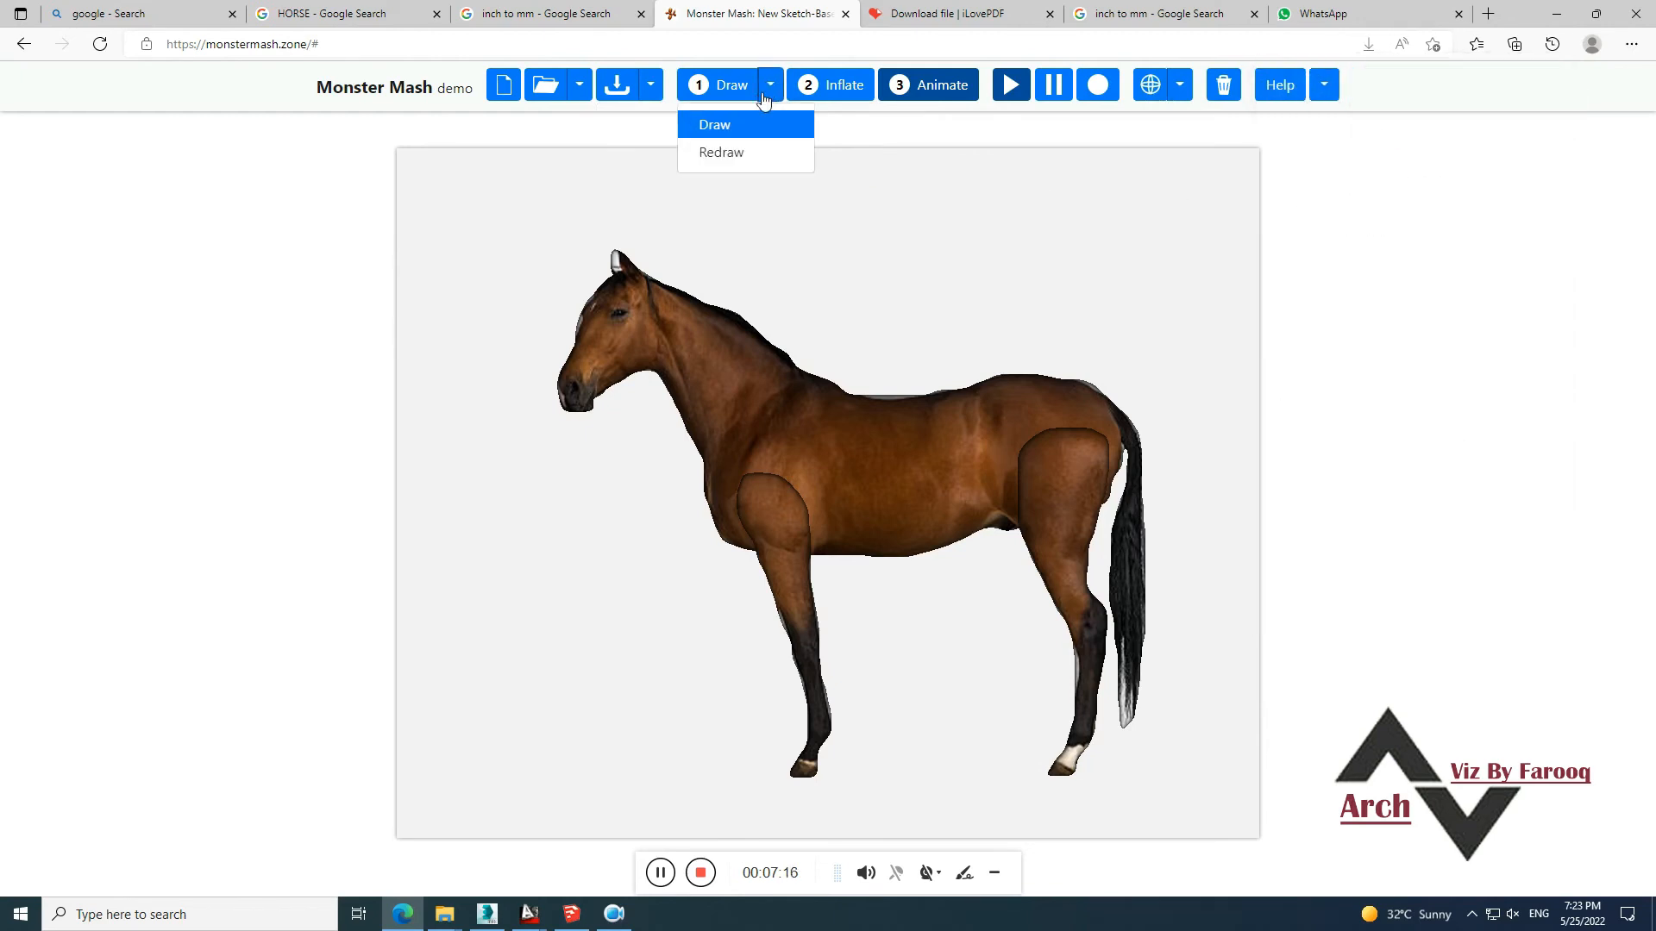
click(651, 90)
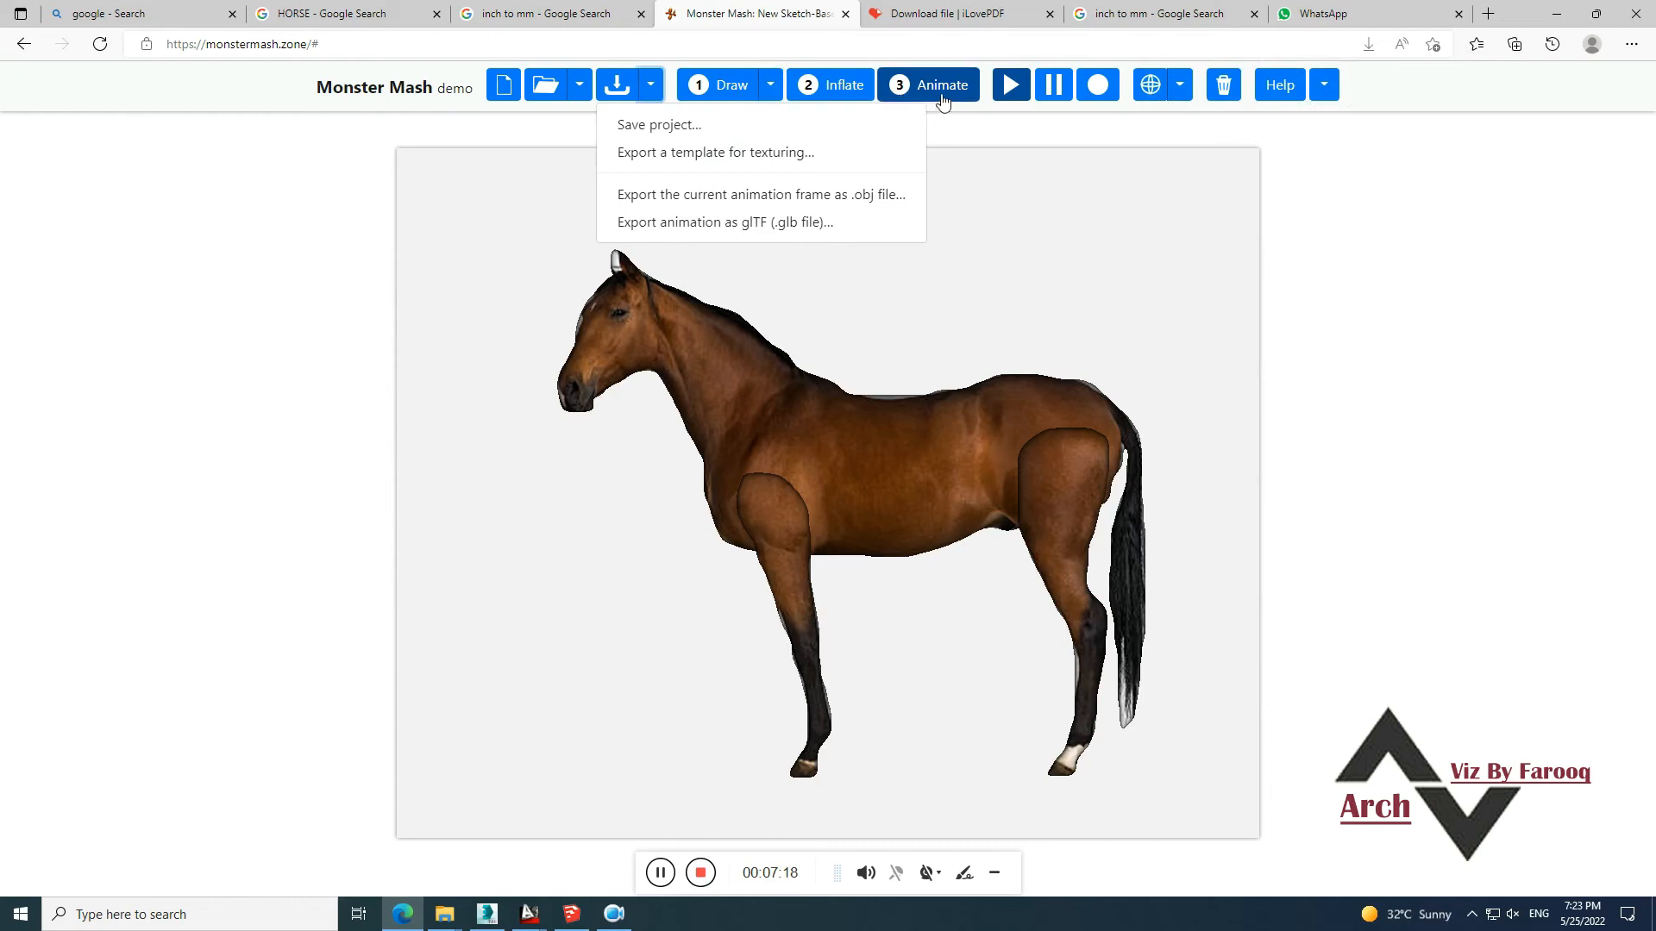
click(750, 196)
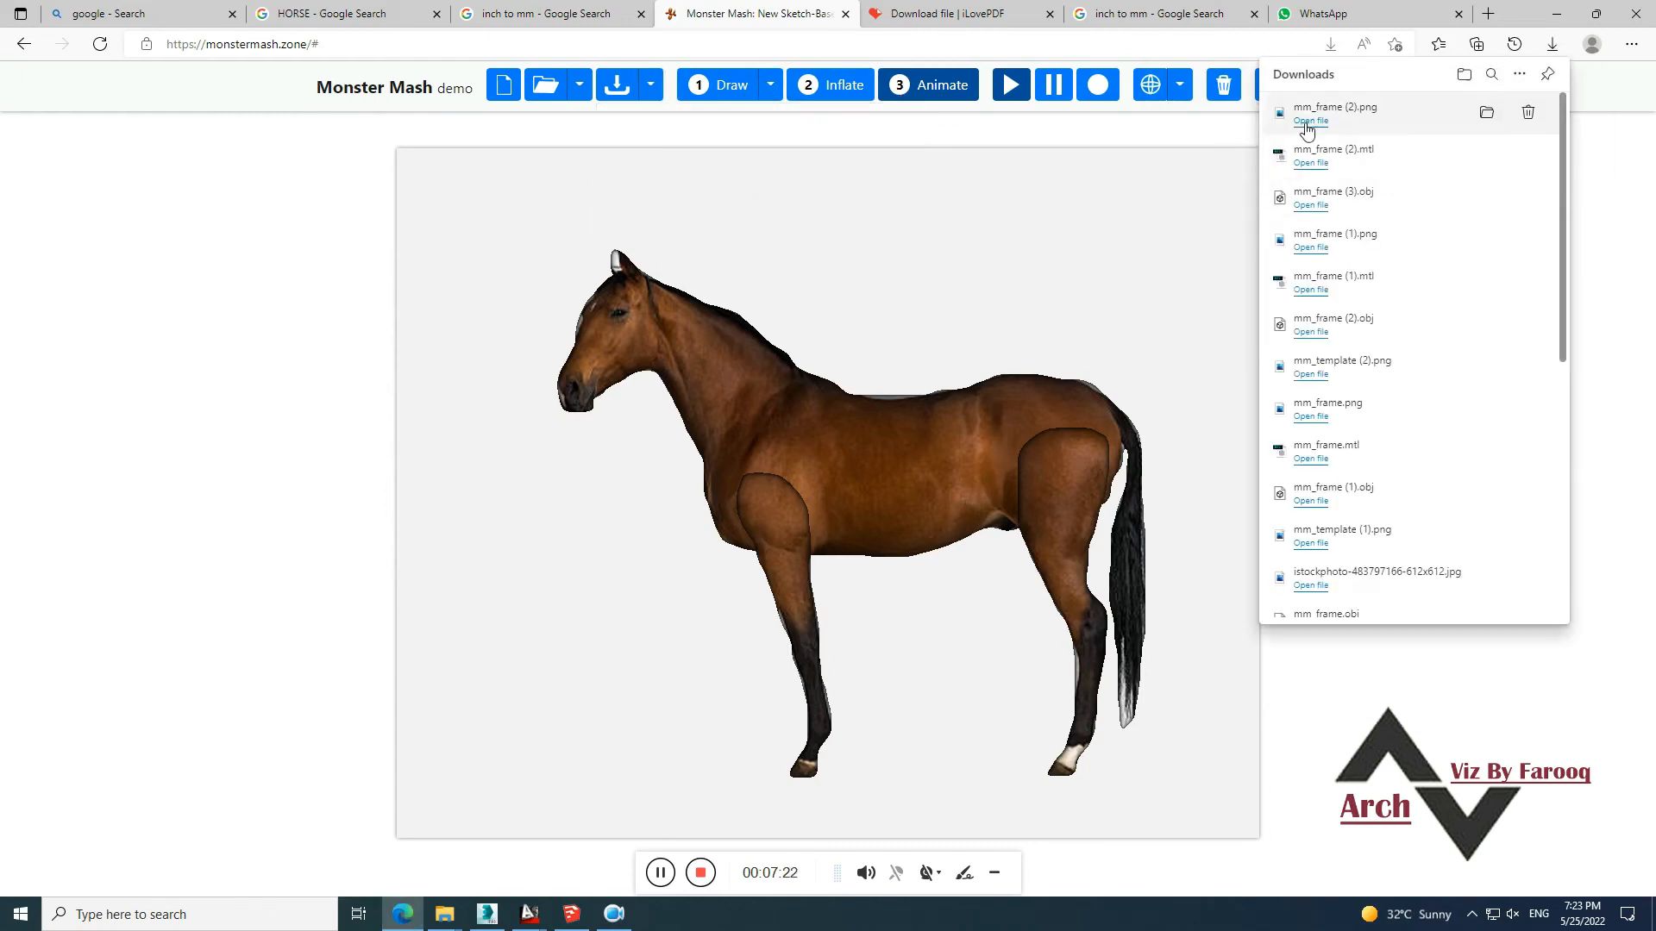
Switch to 3ds Max and import the mm_frame (1) OBJ file with the default import options
click(487, 913)
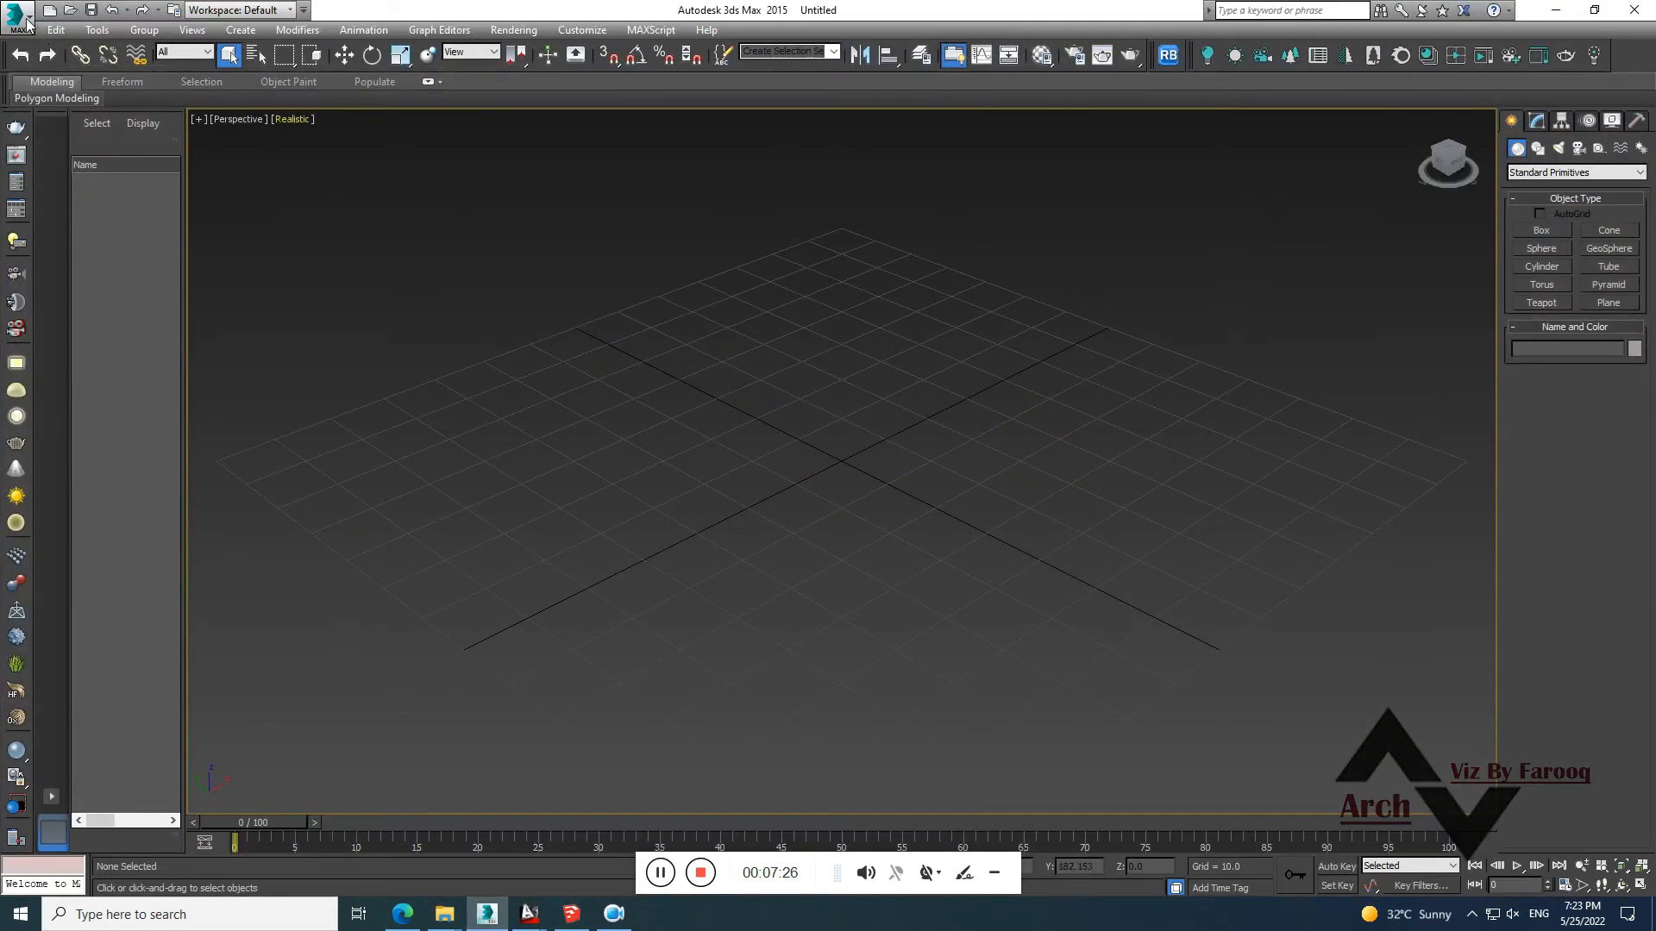
click(17, 15)
mouse_move(108, 255)
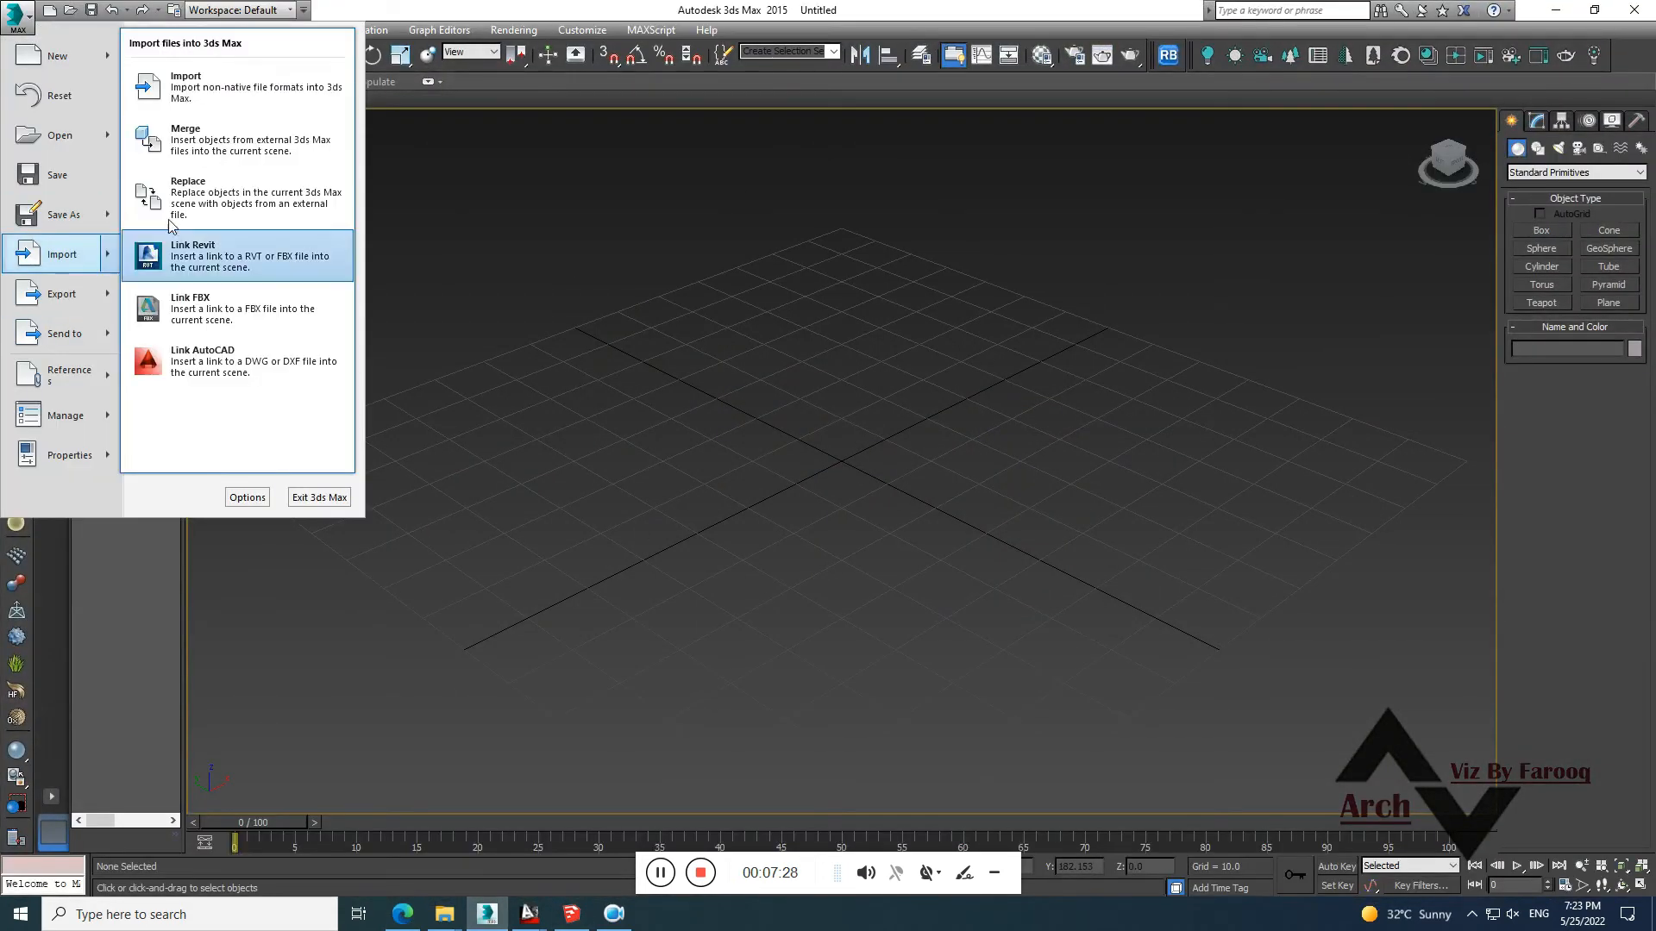
click(175, 86)
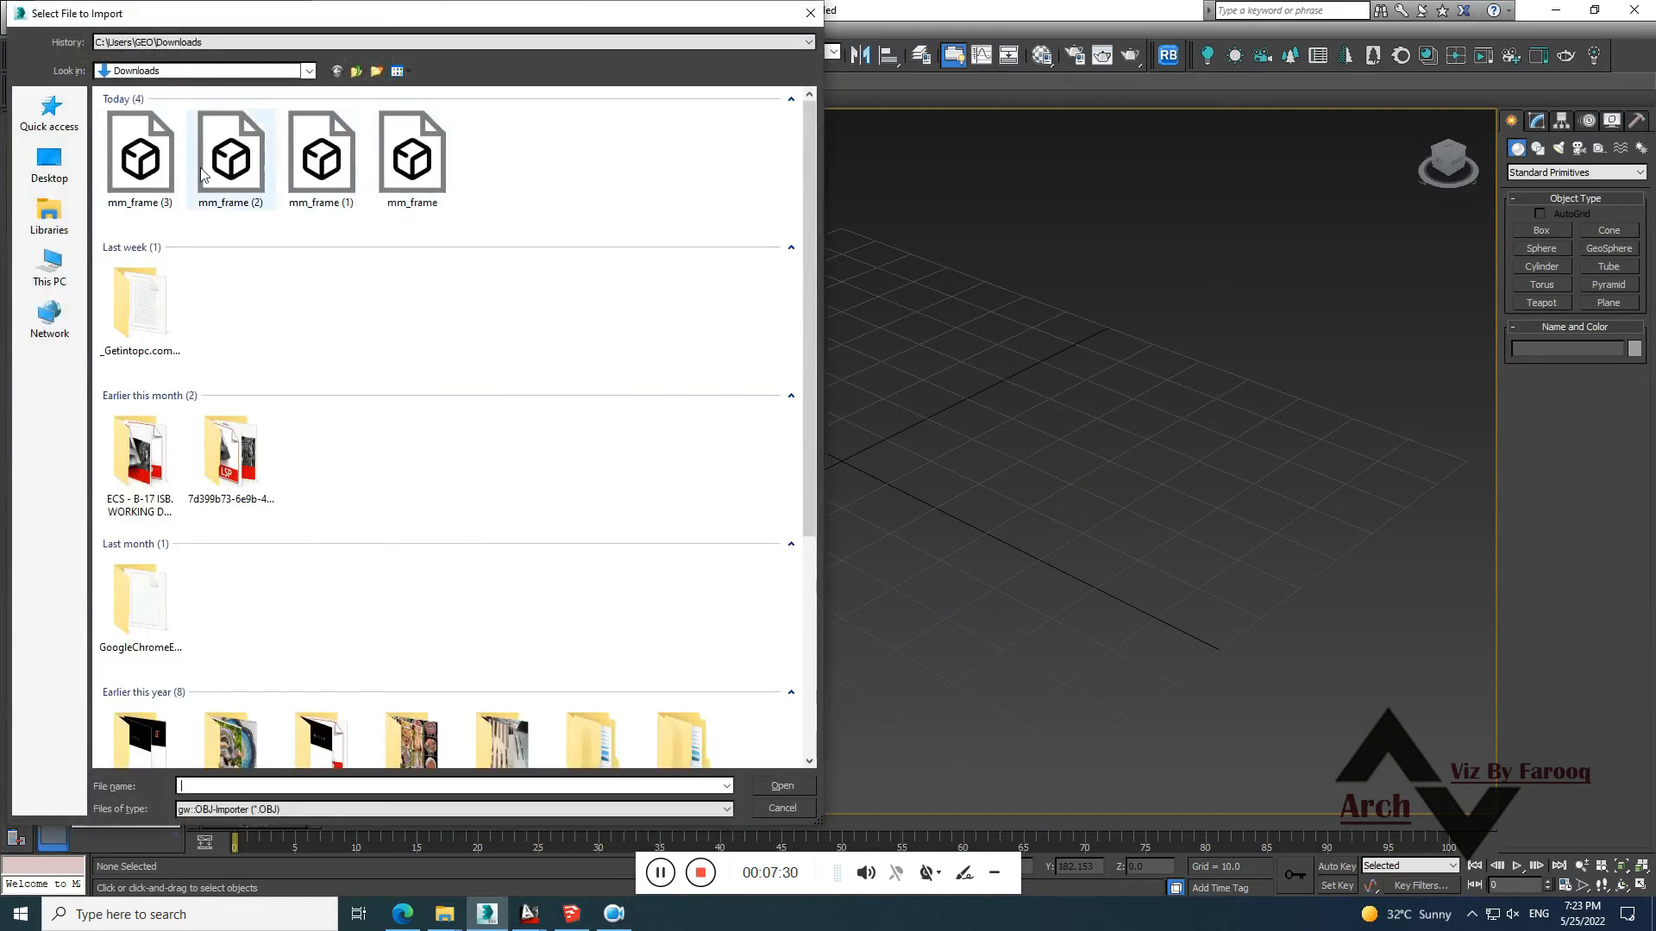
click(322, 155)
click(792, 785)
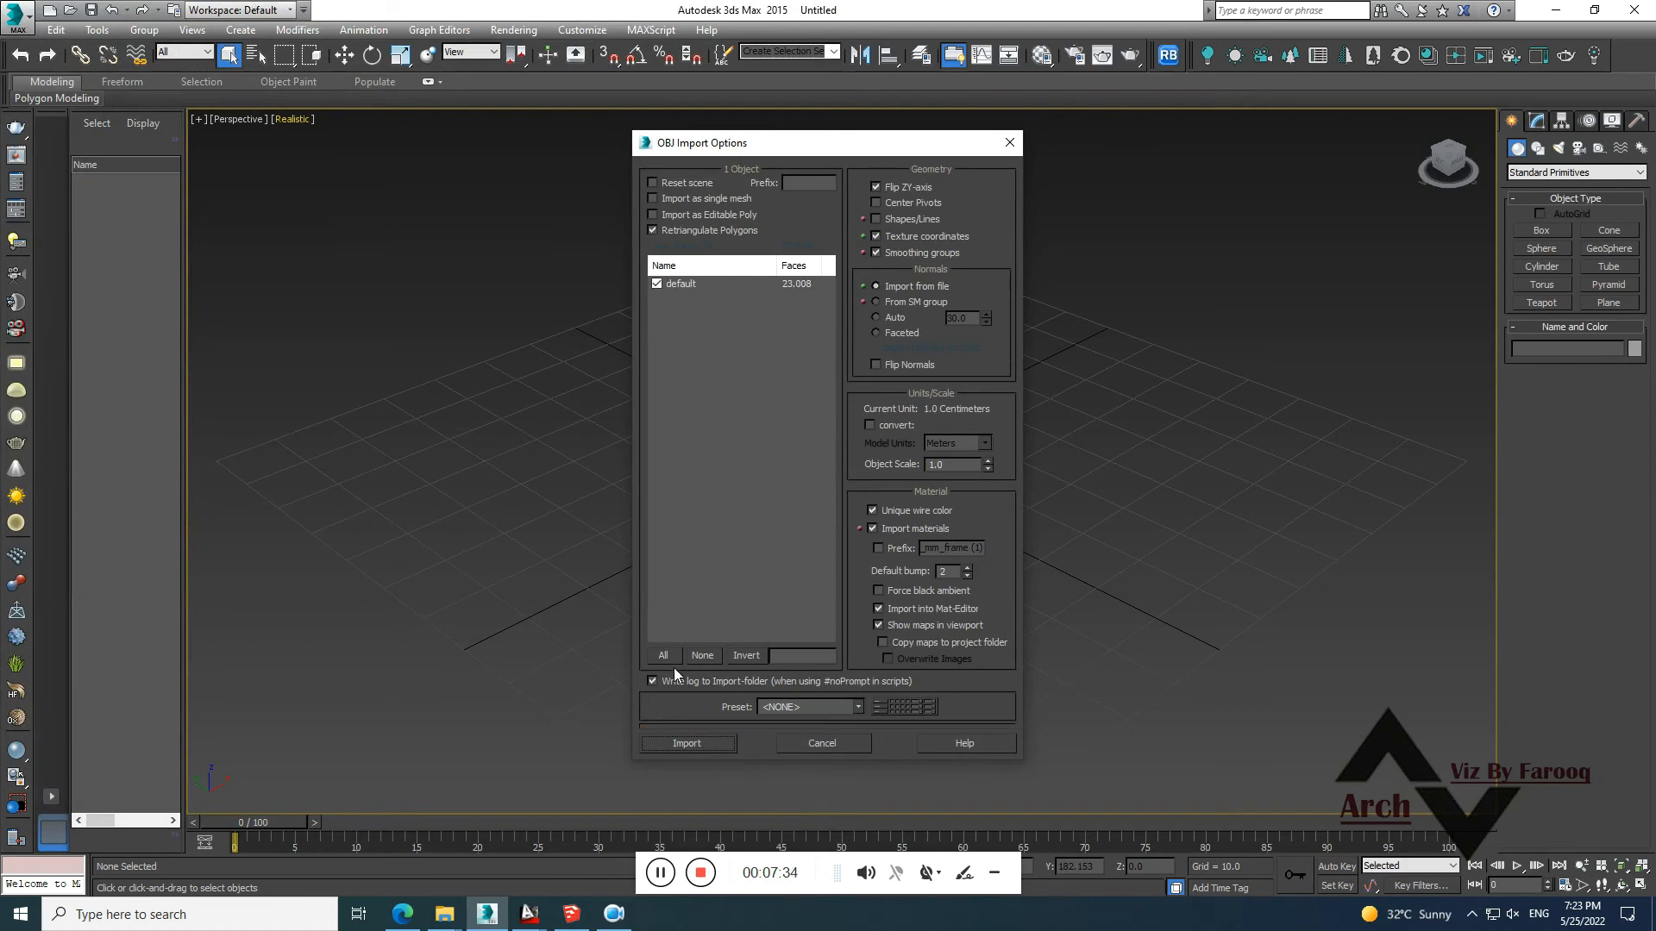
click(695, 744)
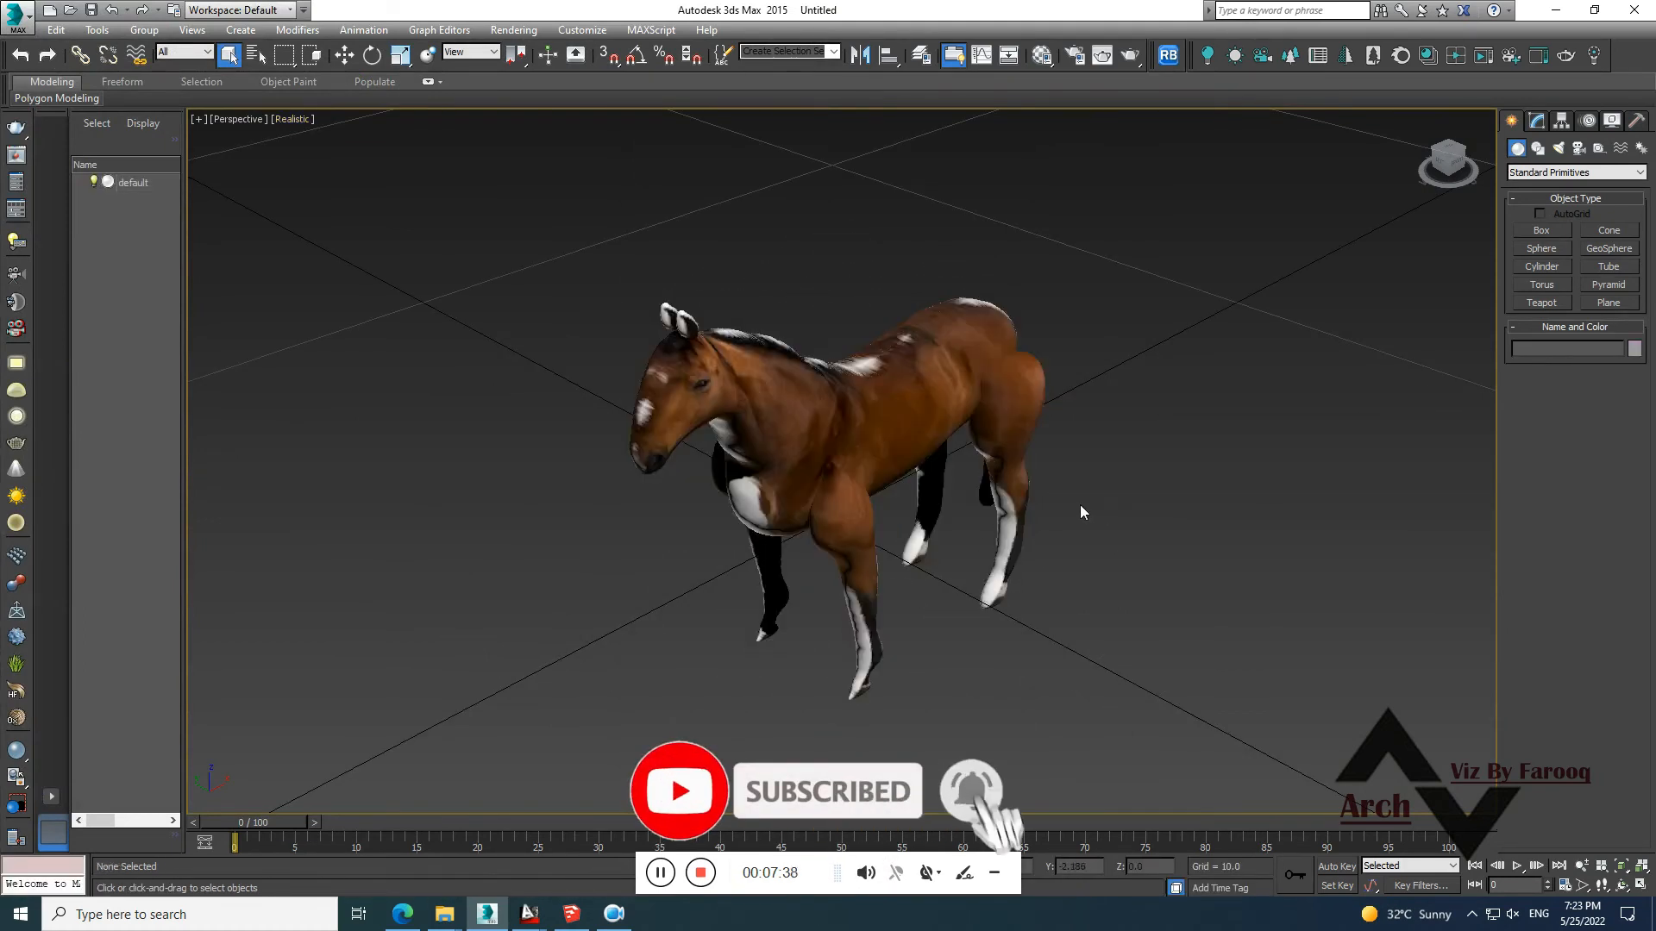
Select the imported horse mesh and enter its Element sub-object level for editing
alt+middle_drag(1010, 628, 919, 598)
alt+middle_drag(860, 547, 892, 602)
click(838, 521)
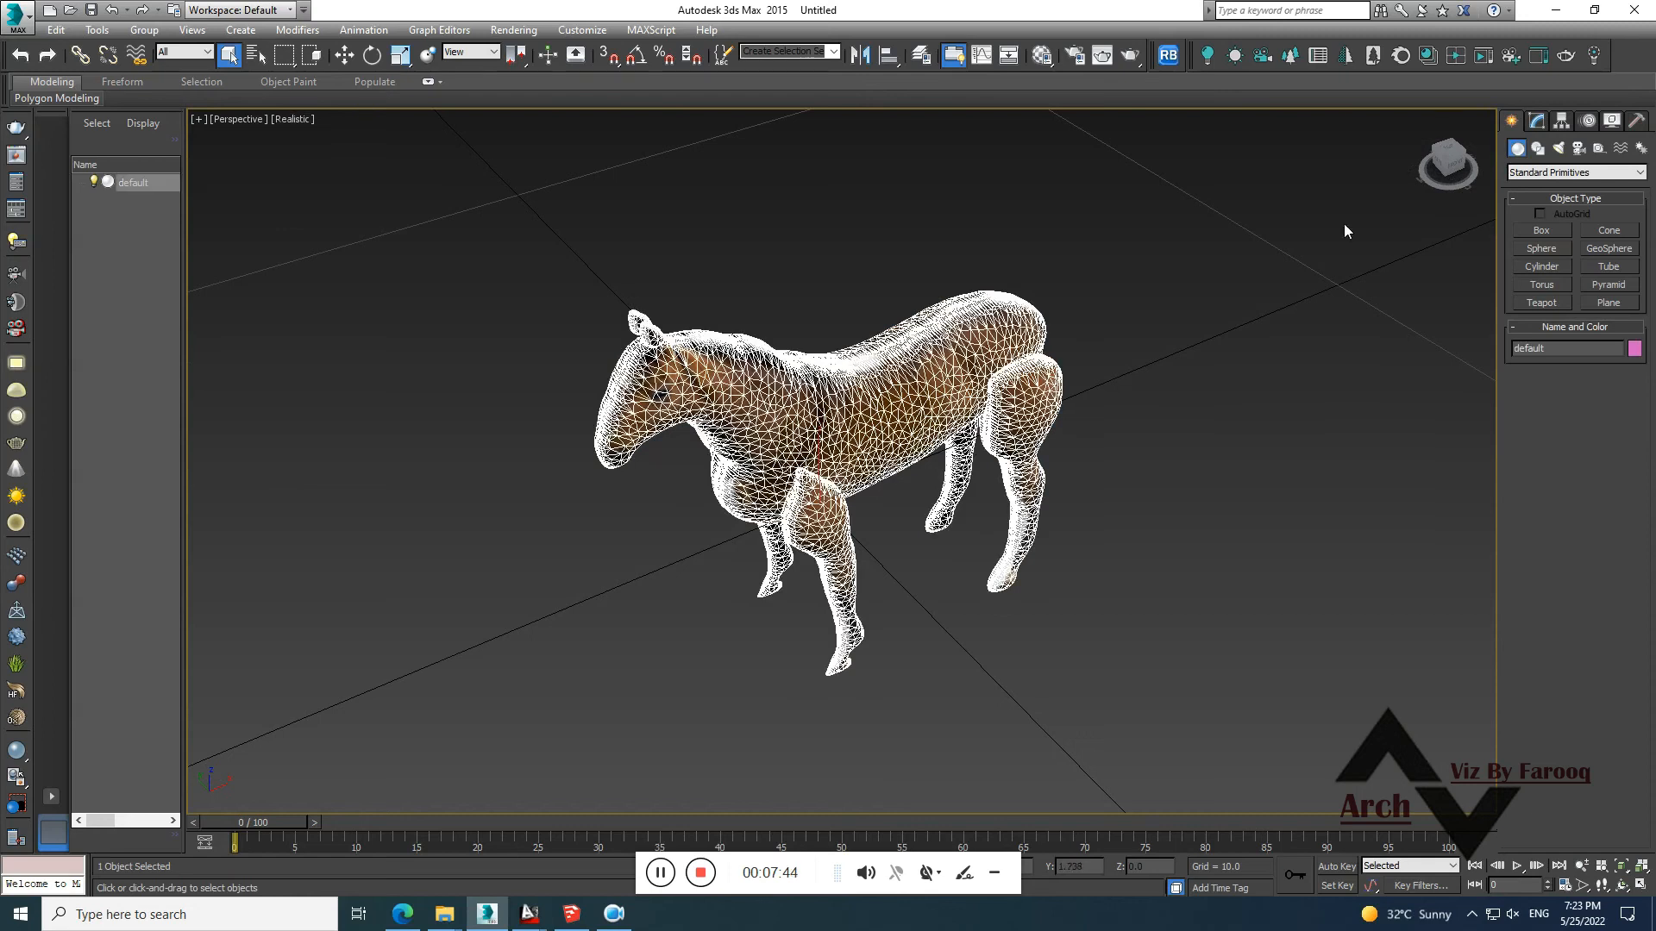
click(1536, 120)
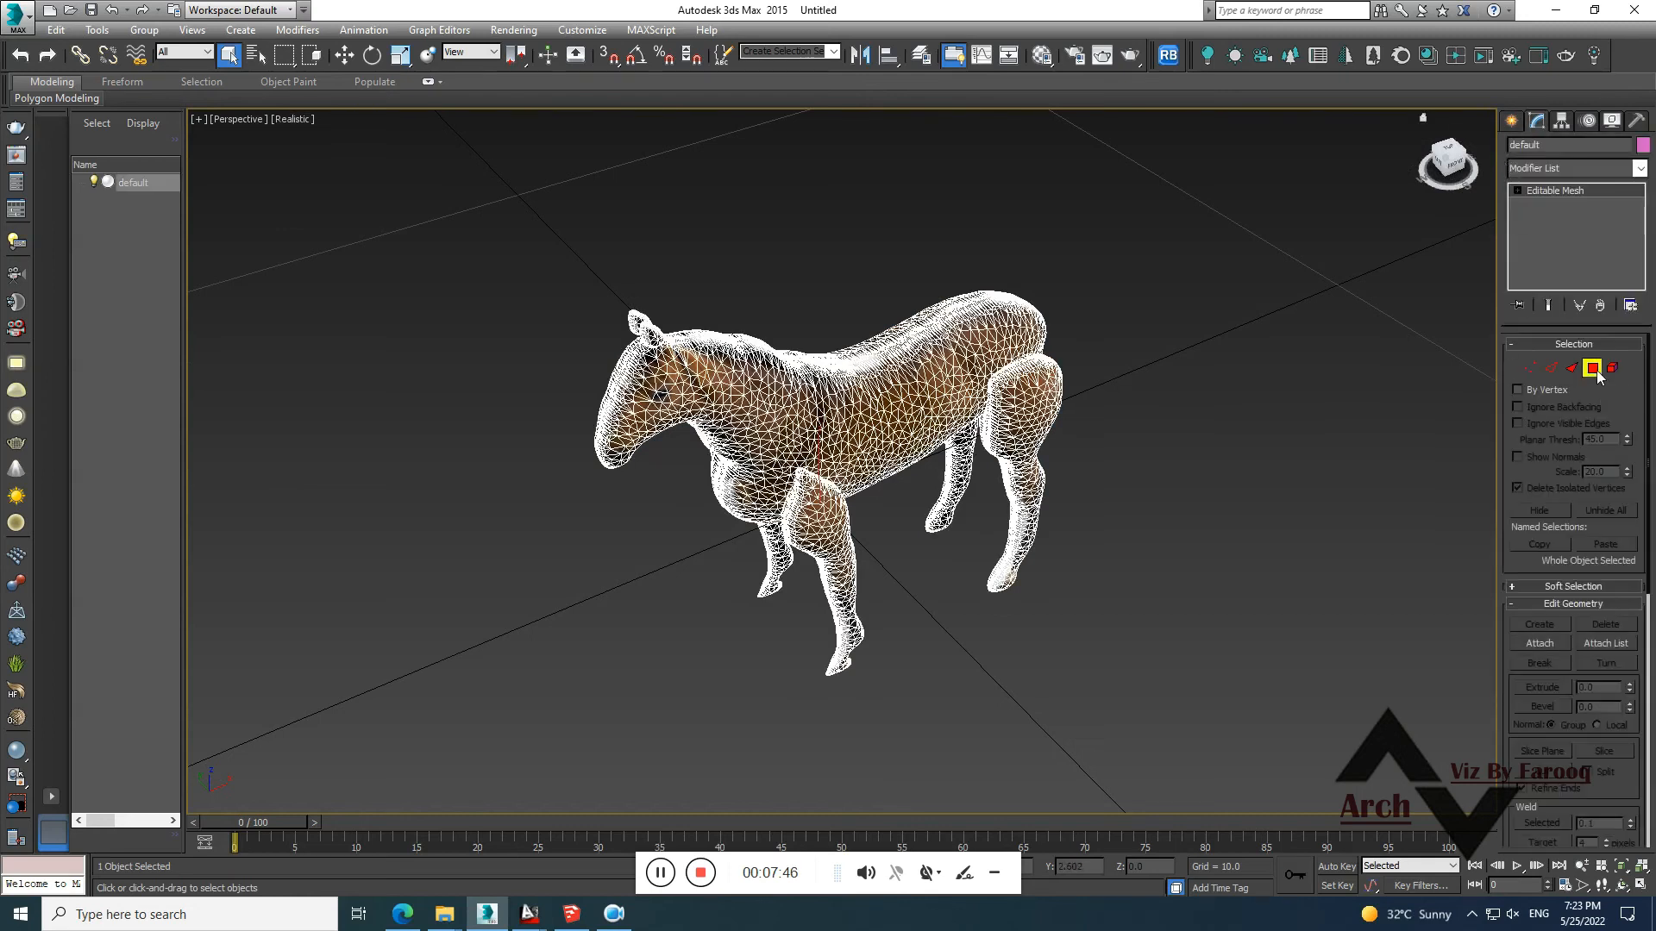
click(1594, 369)
click(1612, 369)
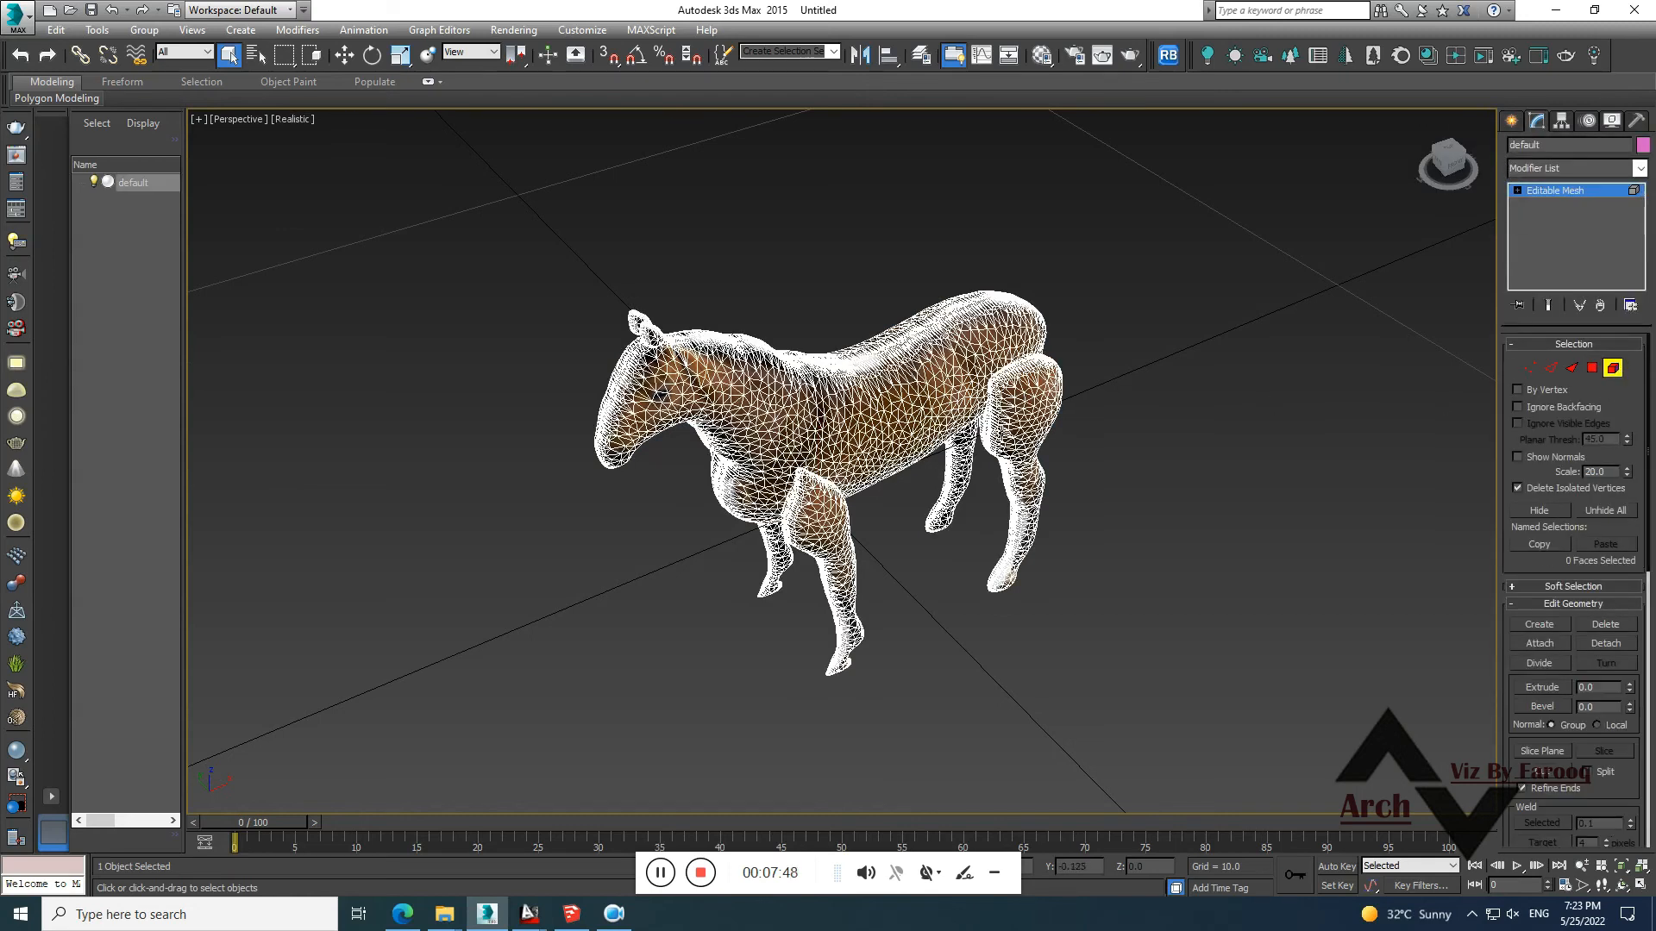
Move the near hind leg and near front leg elements inward along the Y axis, closer against the horse's body
click(1009, 470)
scroll(1009, 427, up, 3)
right_click(1019, 440)
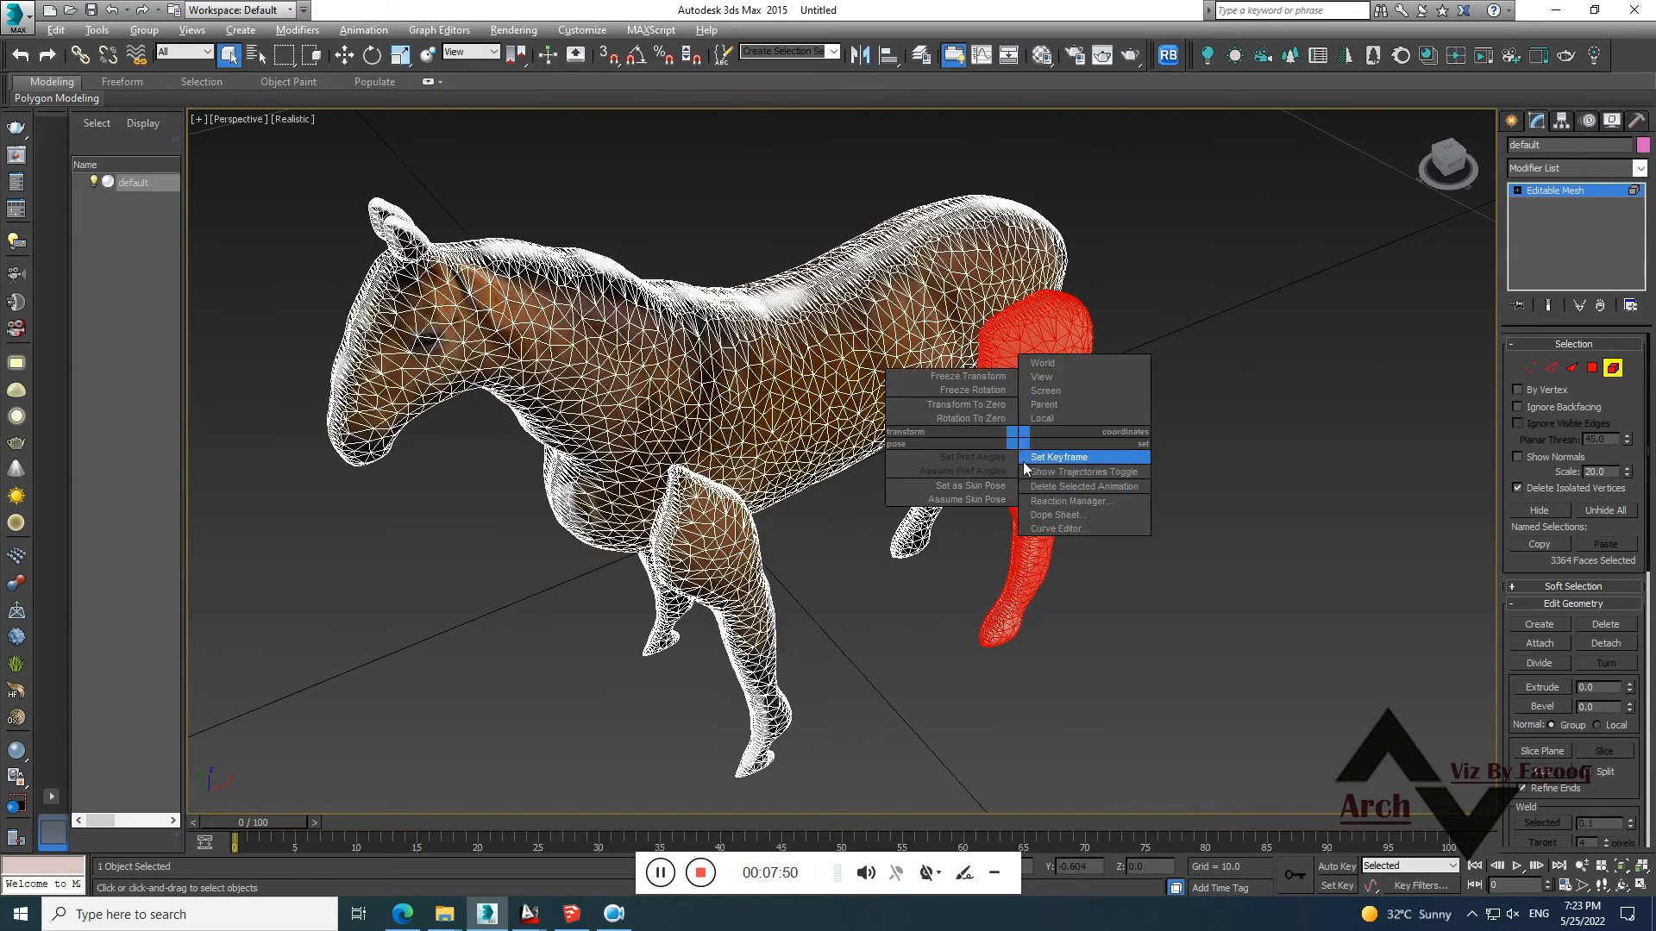
right_click(1018, 416)
right_click(1016, 401)
click(1040, 422)
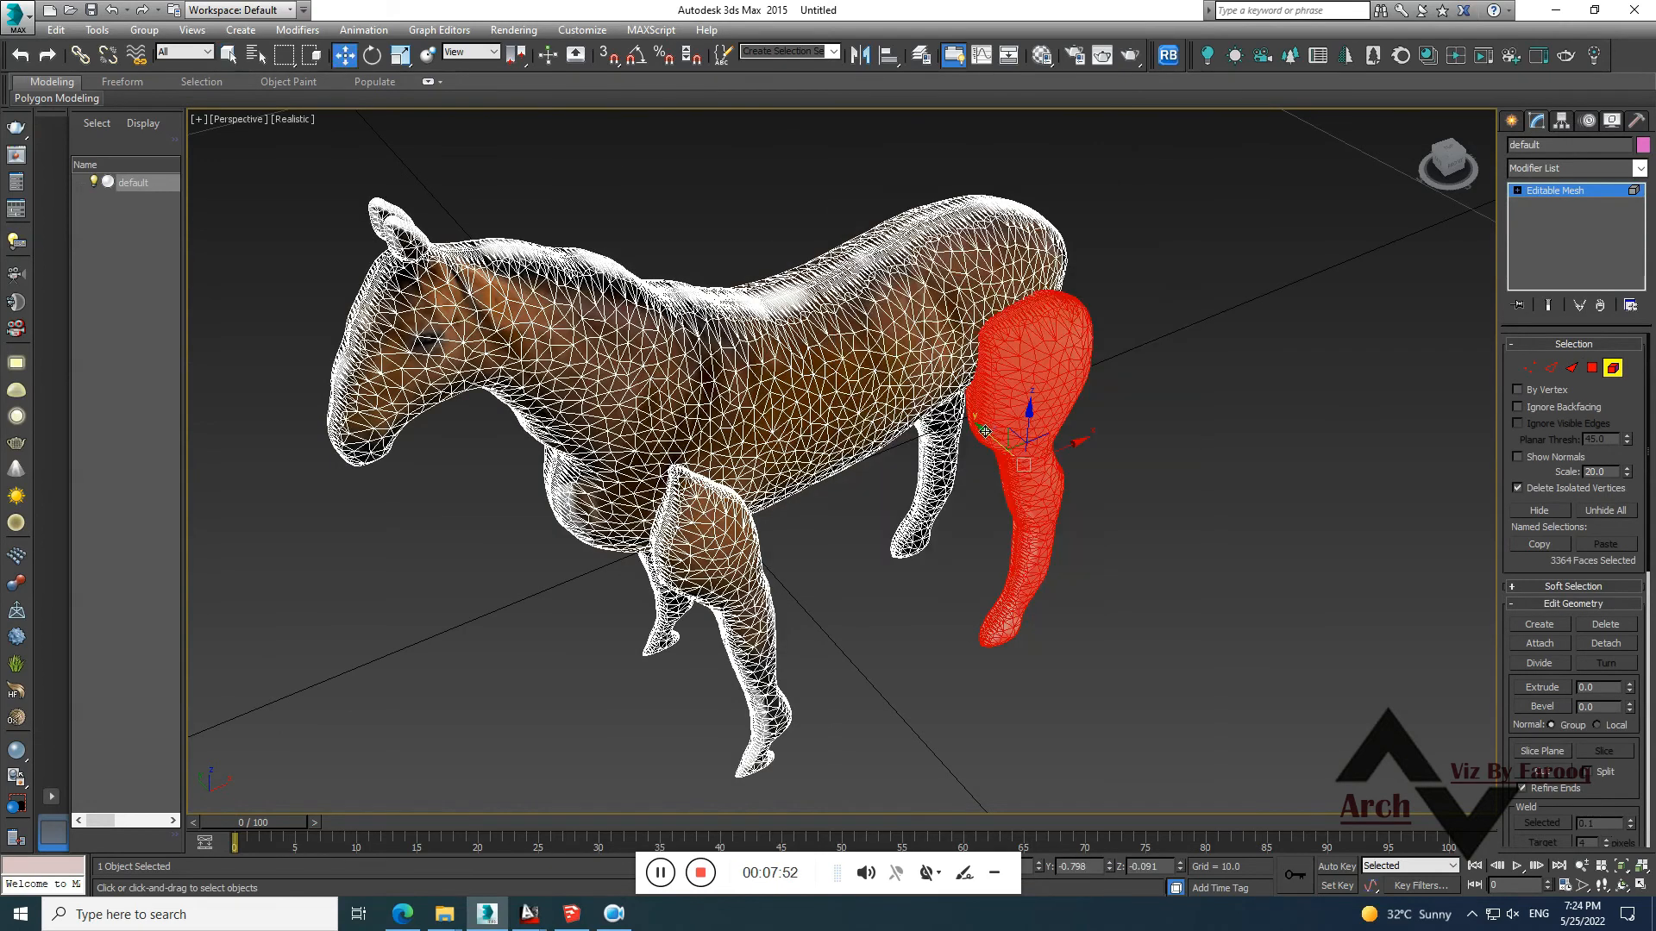
click(723, 542)
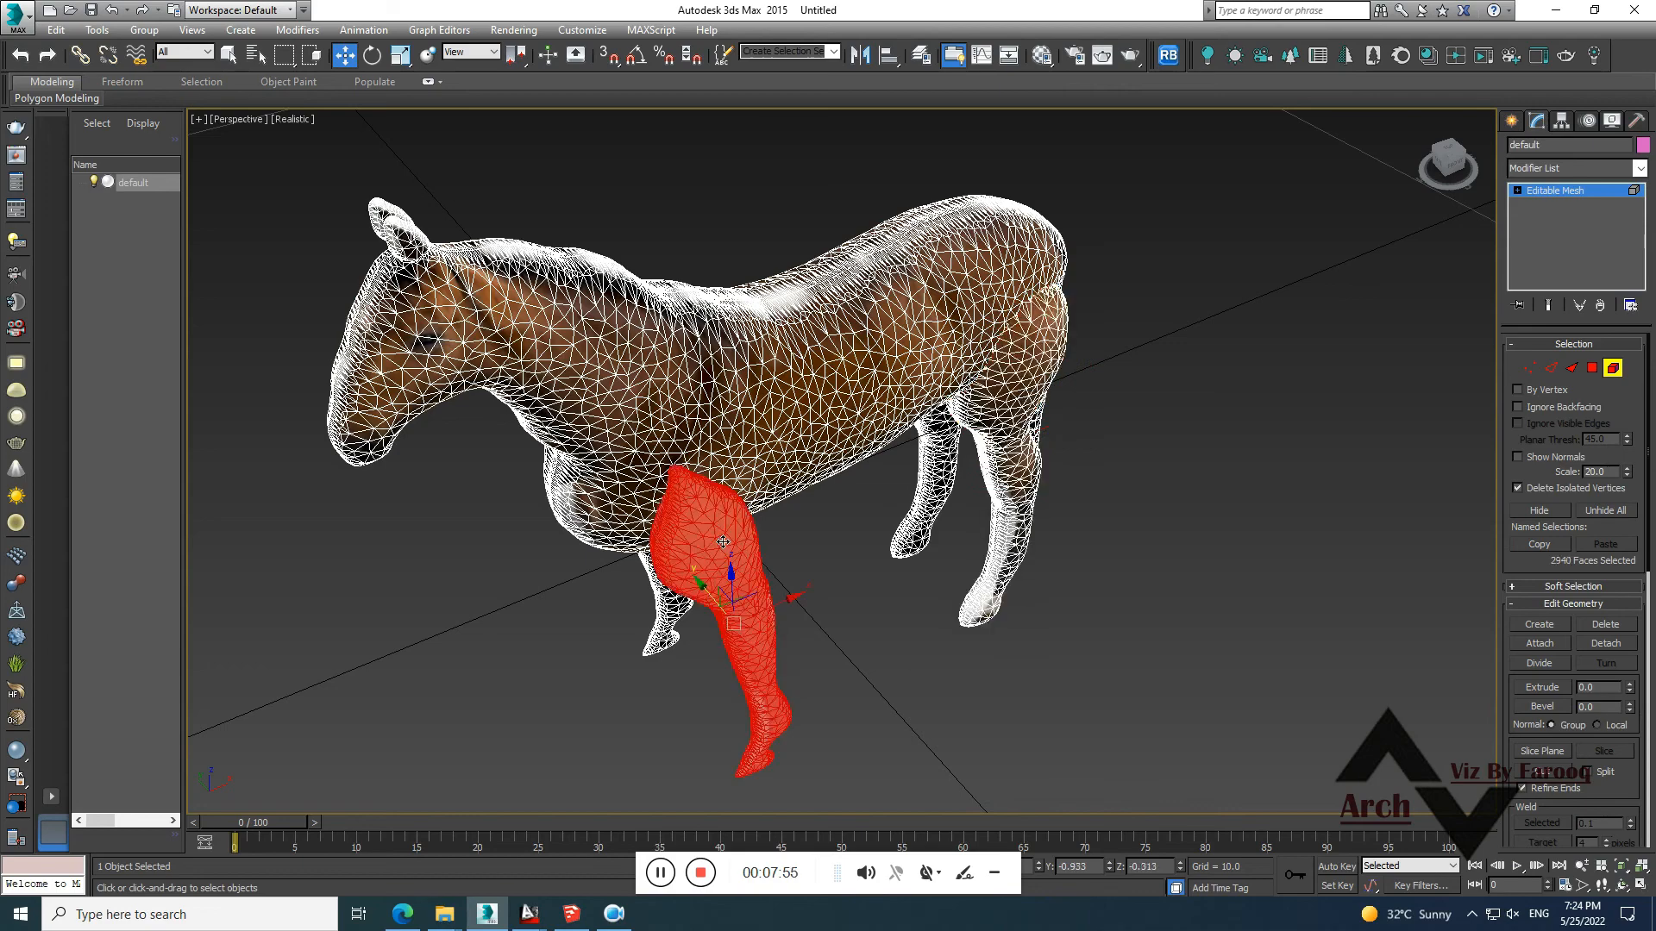
drag(706, 589, 686, 567)
On the horse's opposite side, move the hind leg and front leg elements inward along the Y axis toward the body
alt+drag(1078, 560, 994, 572)
alt+middle_drag(994, 572, 678, 485)
click(583, 526)
drag(596, 618, 581, 598)
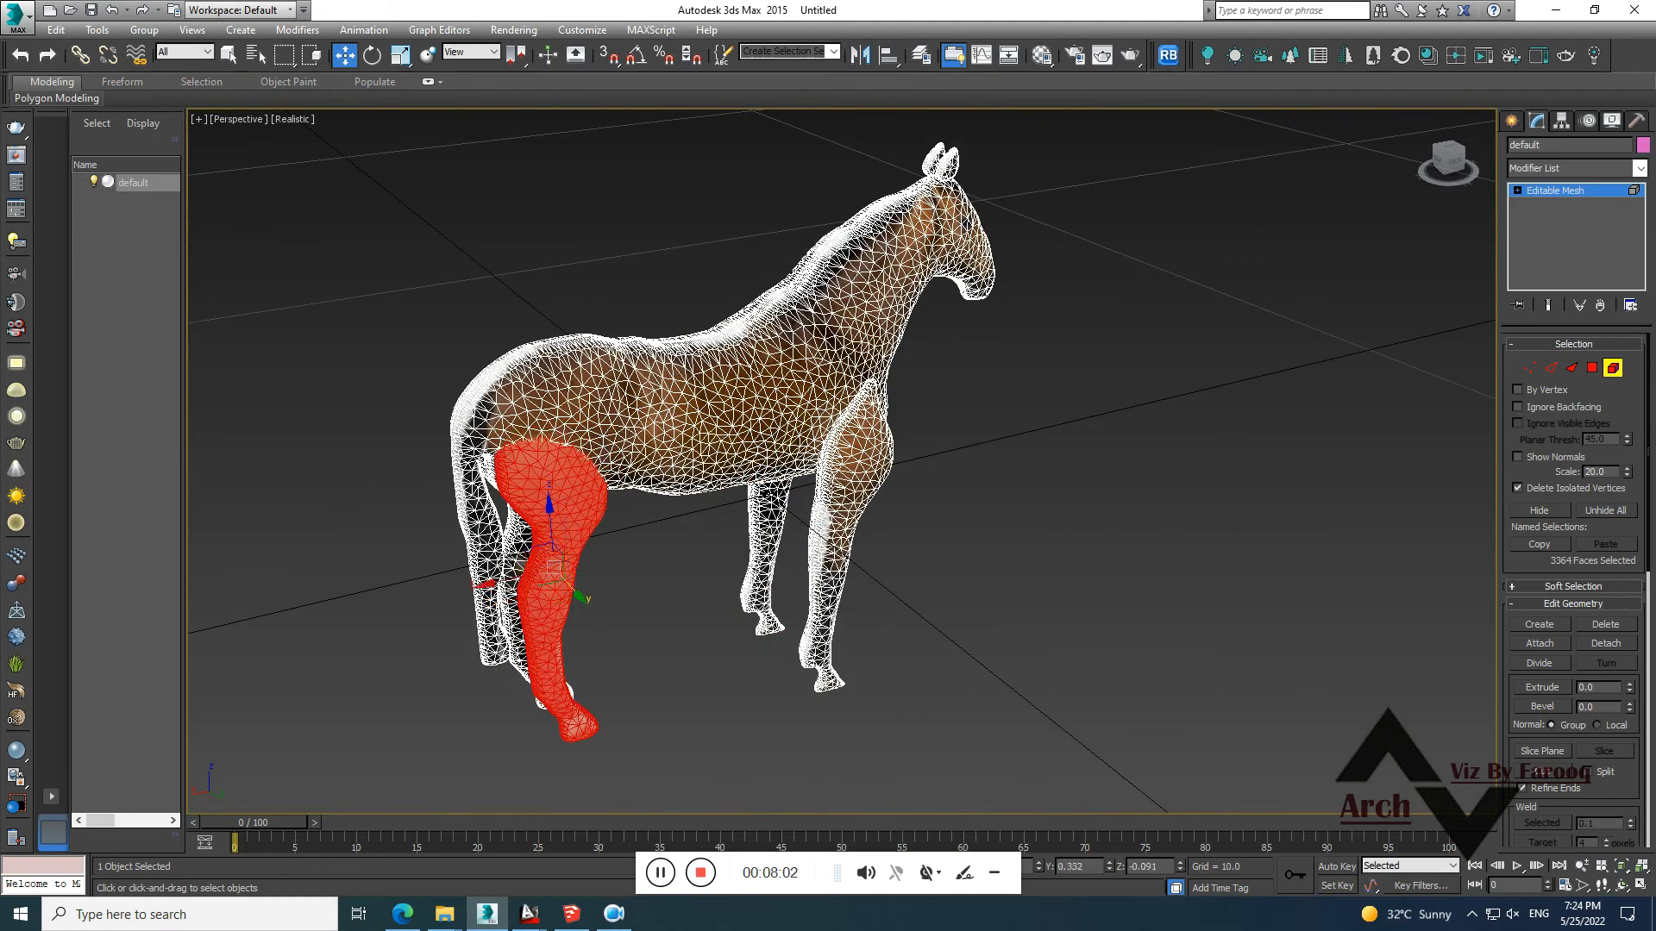
click(861, 576)
drag(869, 565, 848, 544)
Leave the mesh's element editing, deselect the horse, and examine the textured model from the side
alt+middle_drag(586, 569, 866, 530)
click(936, 190)
click(1512, 121)
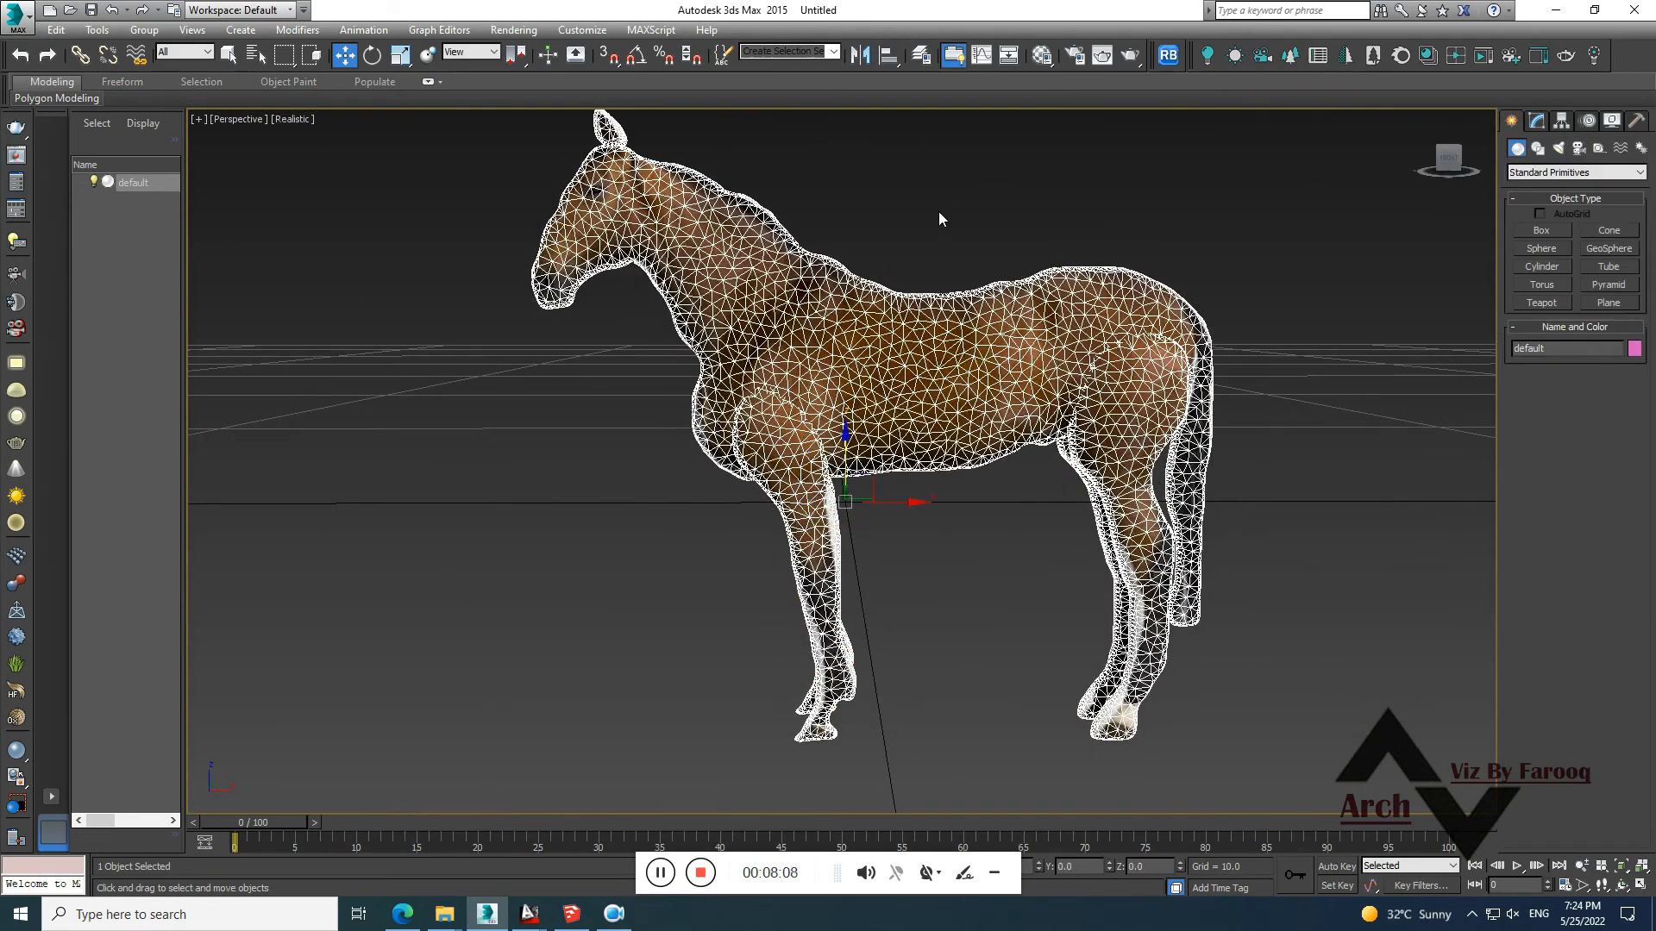
click(938, 210)
scroll(838, 383, down, 5)
scroll(872, 420, up, 3)
middle_drag(892, 423, 868, 447)
scroll(867, 397, up, 3)
scroll(868, 447, down, 2)
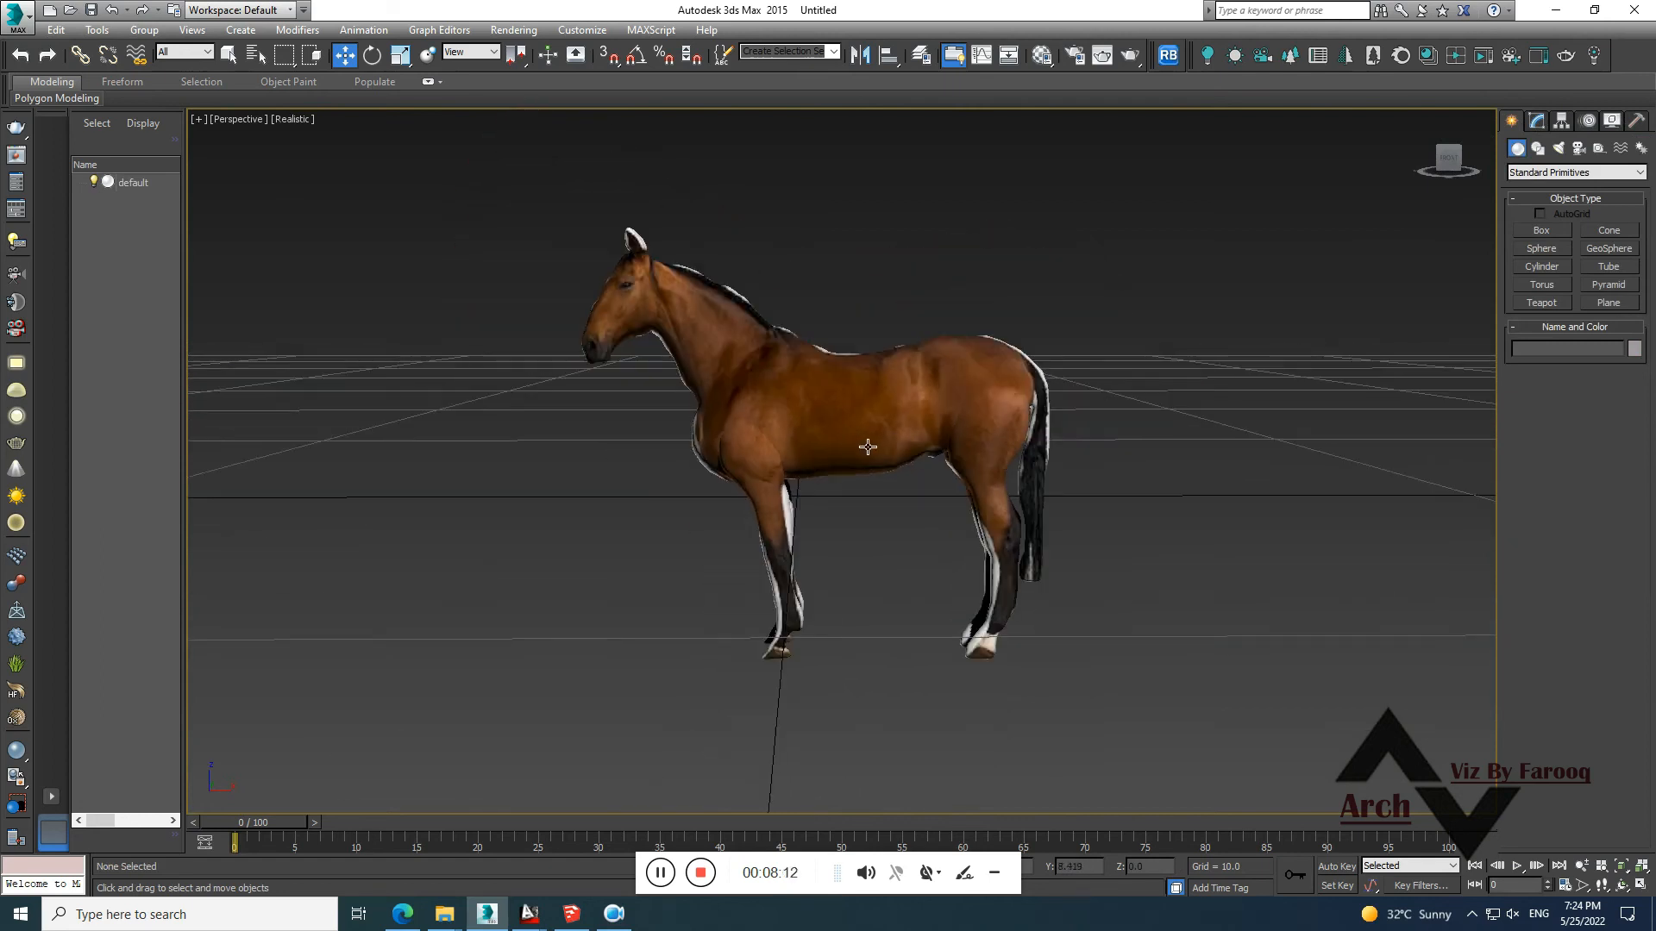
Examine the textured horse in the perspective view and from the front
mouse_move(853, 515)
alt+middle_down()
mouse_move(836, 505)
mouse_move(1000, 427)
mouse_move(1228, 442)
mouse_move(1234, 580)
mouse_move(1315, 528)
mouse_move(976, 551)
mouse_move(833, 509)
mouse_move(856, 517)
mouse_move(866, 494)
alt+middle_up()
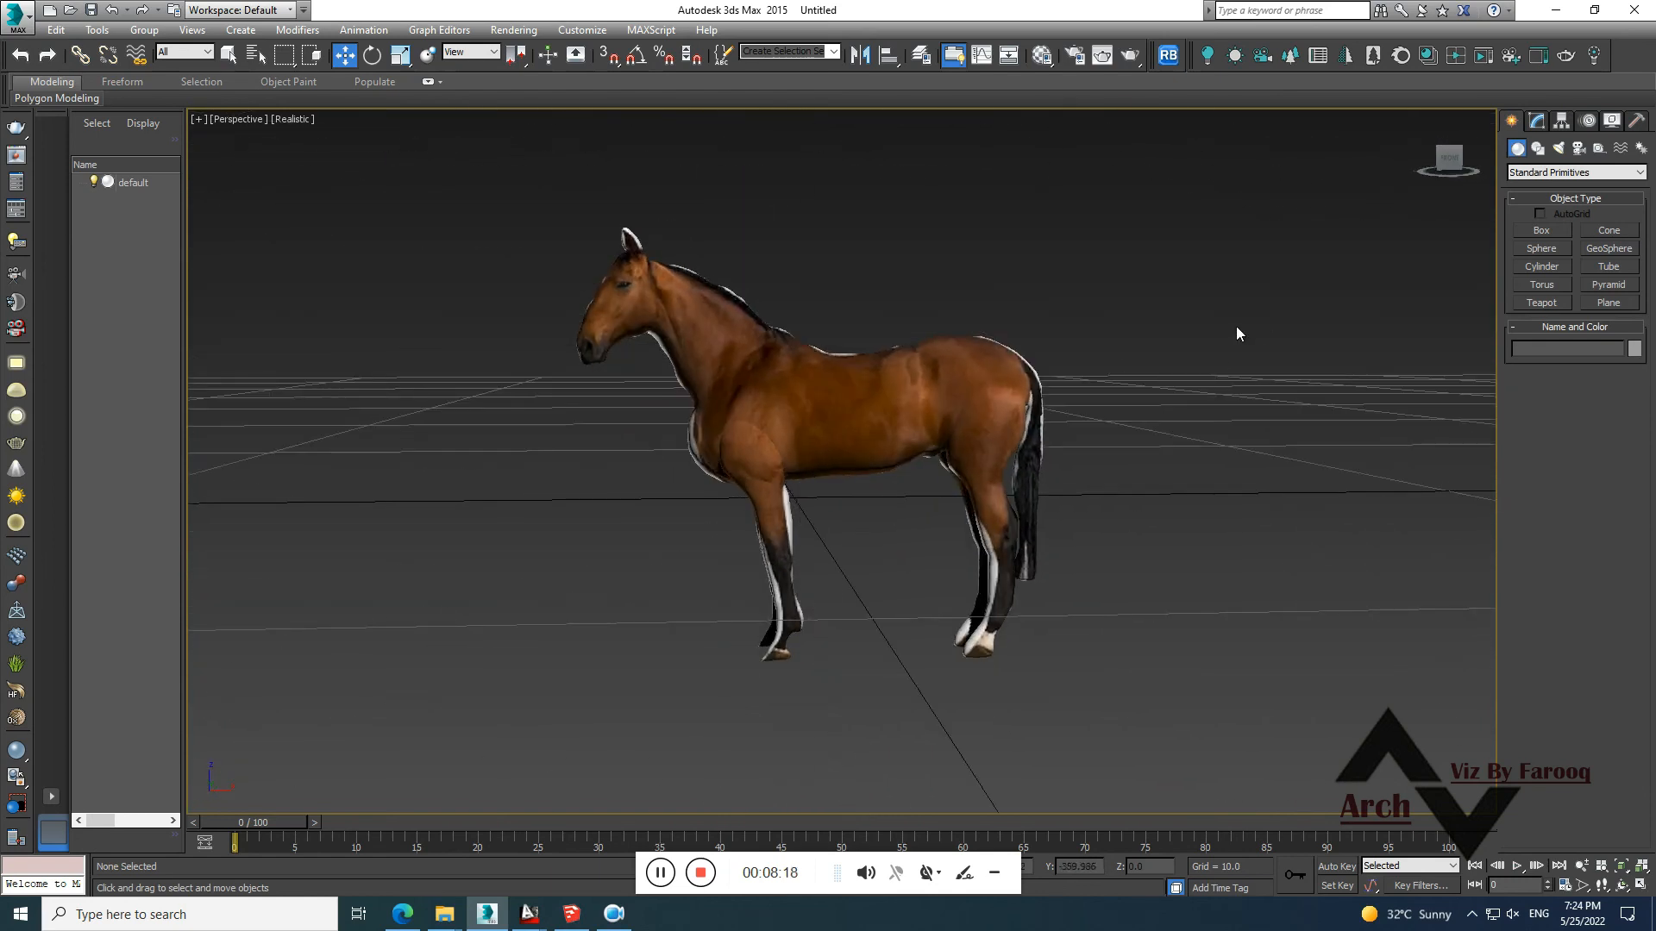
scroll(984, 457, up, 3)
middle_drag(999, 465, 1014, 452)
key(f)
scroll(827, 454, up, 10)
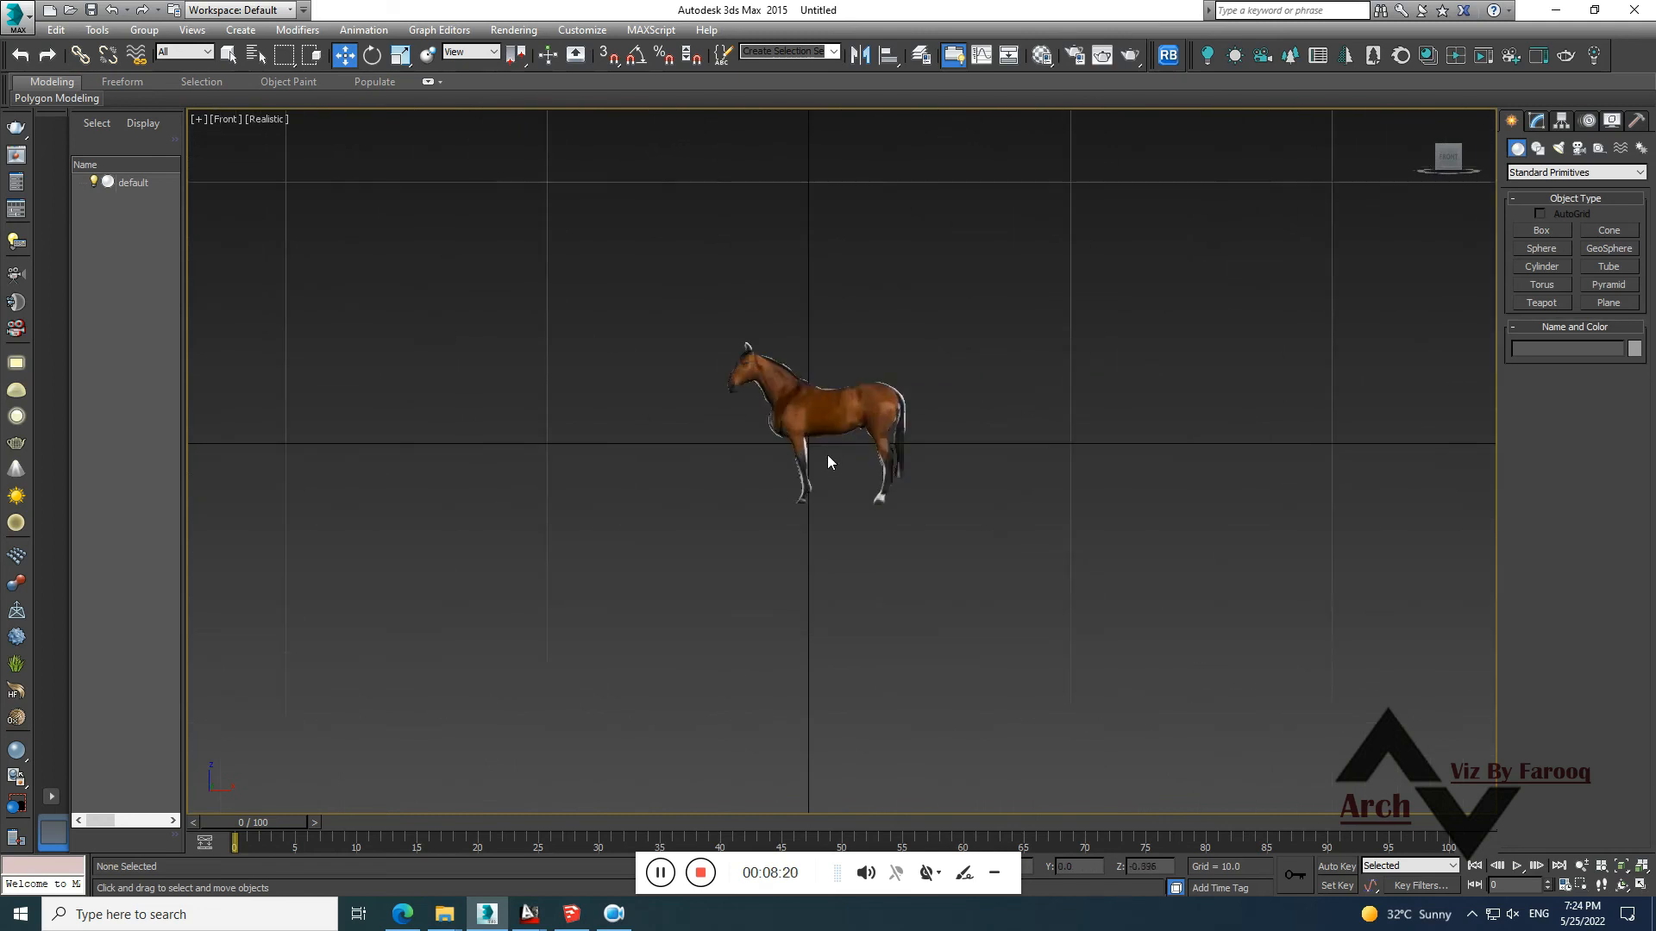
scroll(847, 529, down, 3)
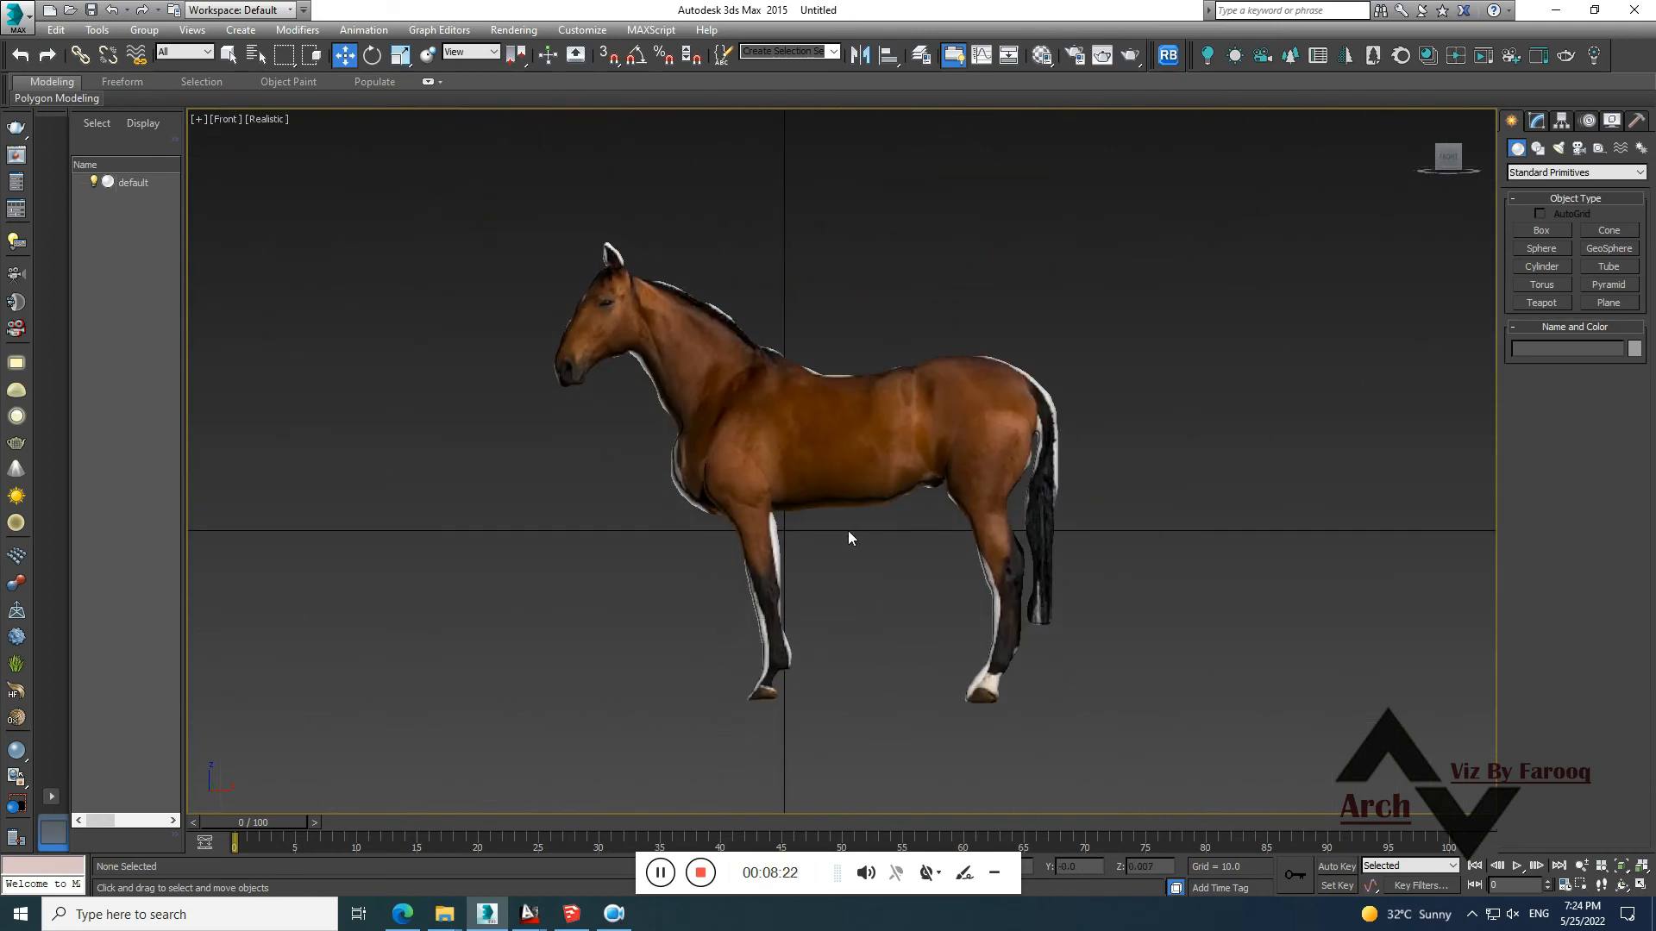
scroll(848, 542, up, 3)
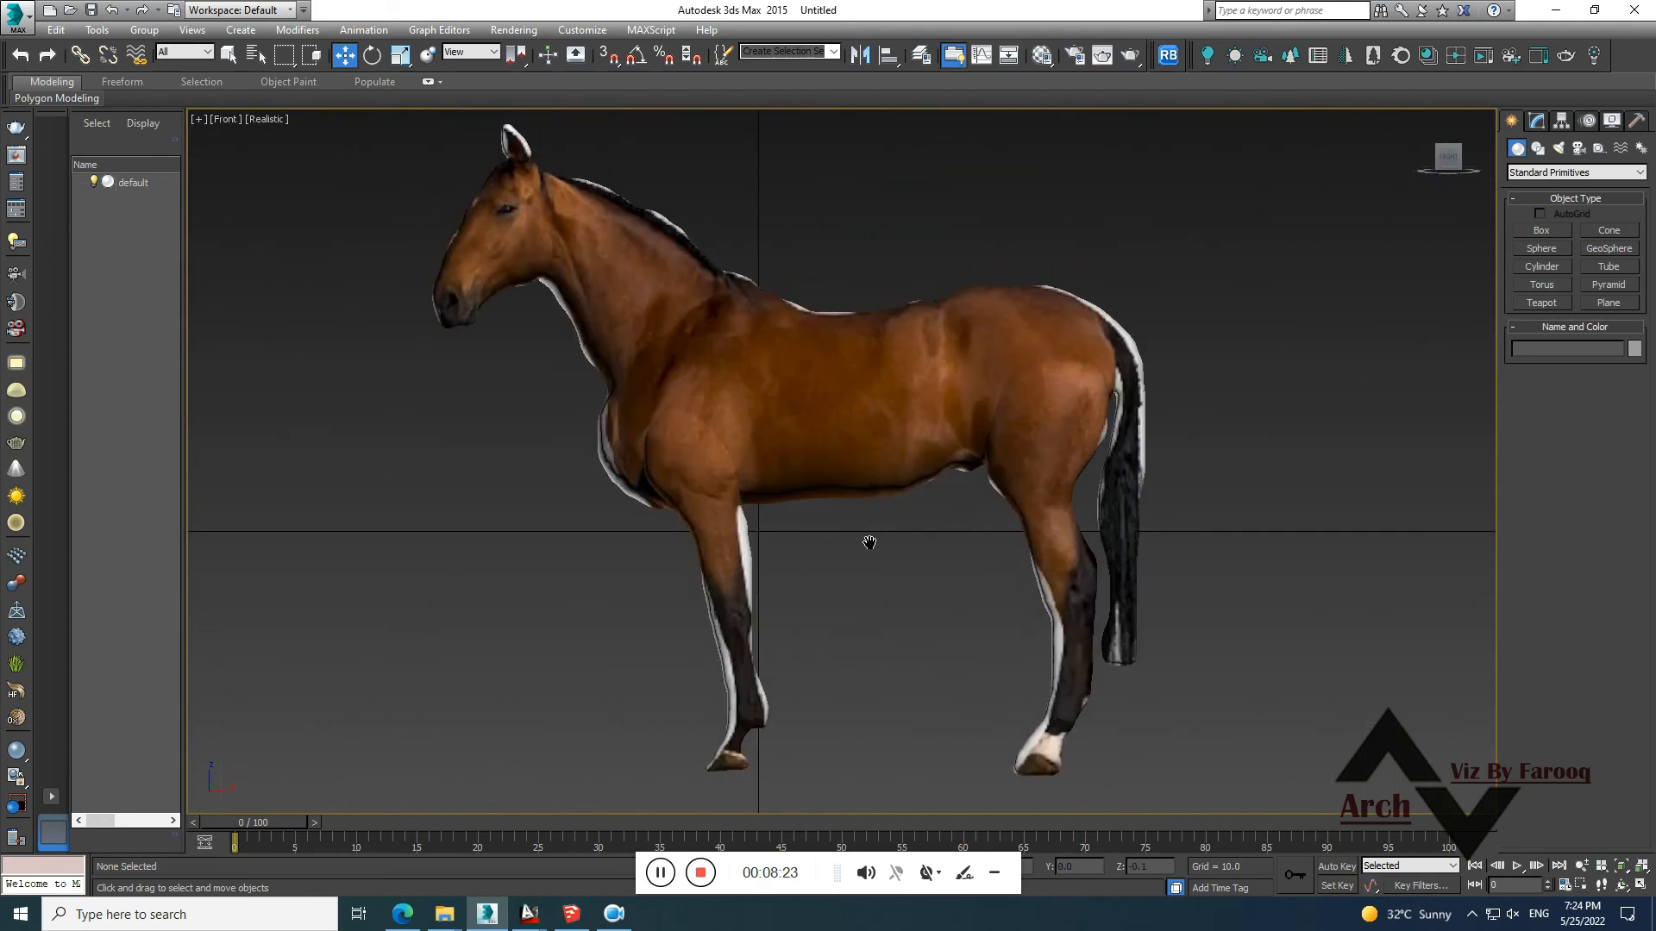
Convert the horse's imported material to a Corona material
click(1040, 559)
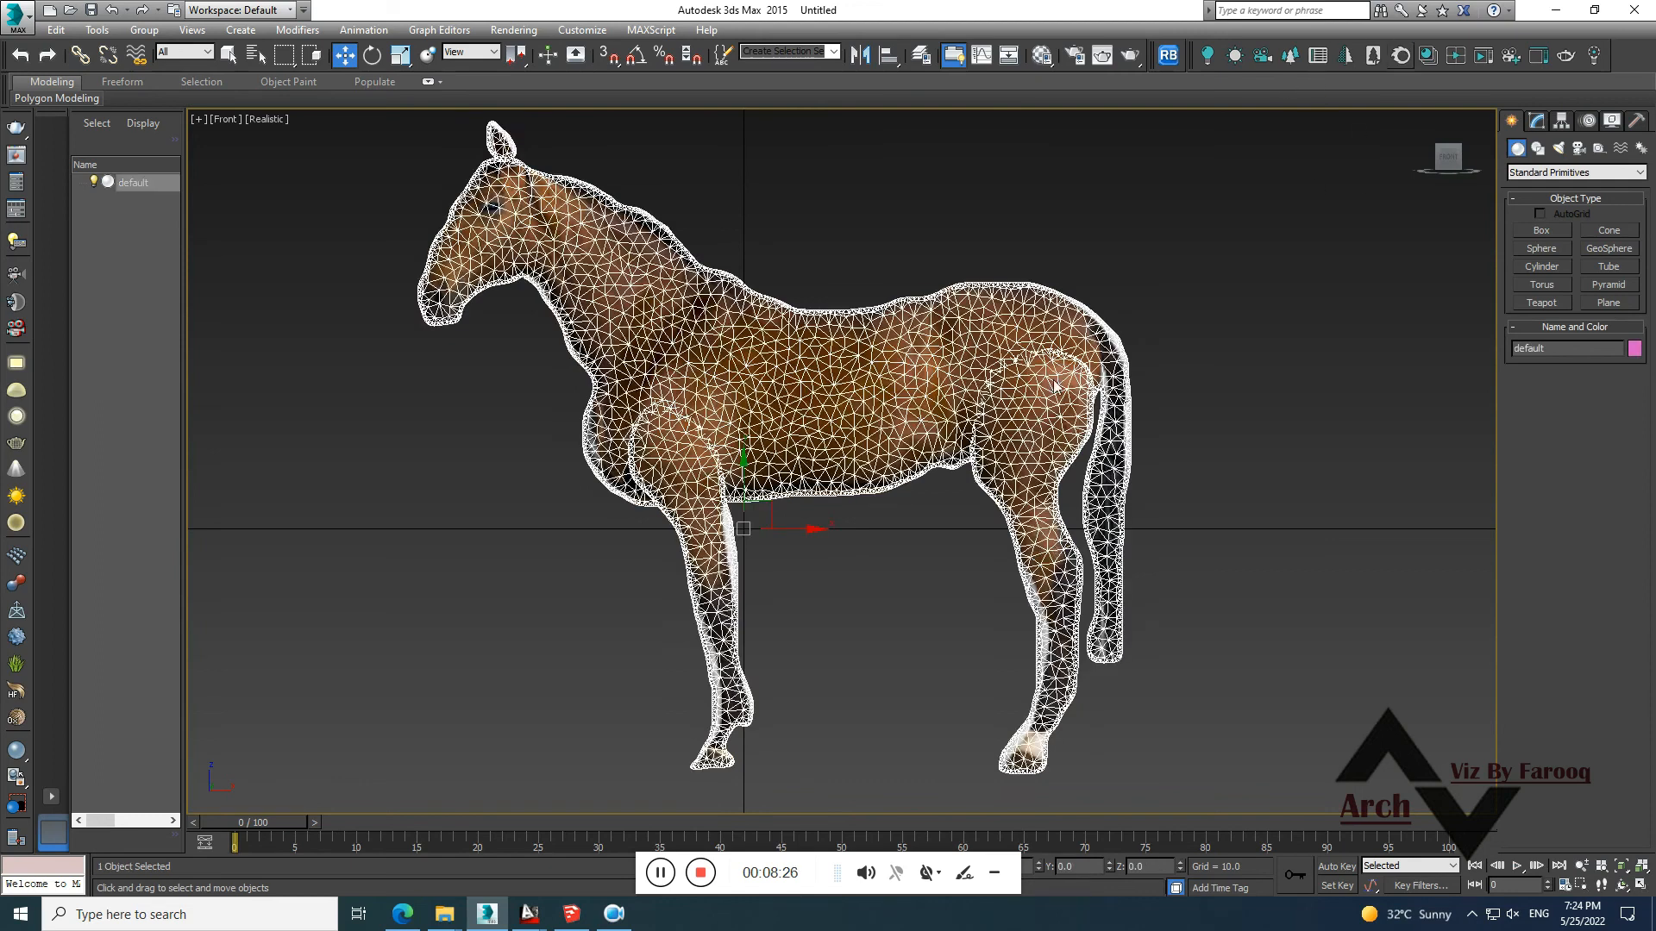
click(462, 531)
click(708, 276)
click(751, 170)
click(1028, 229)
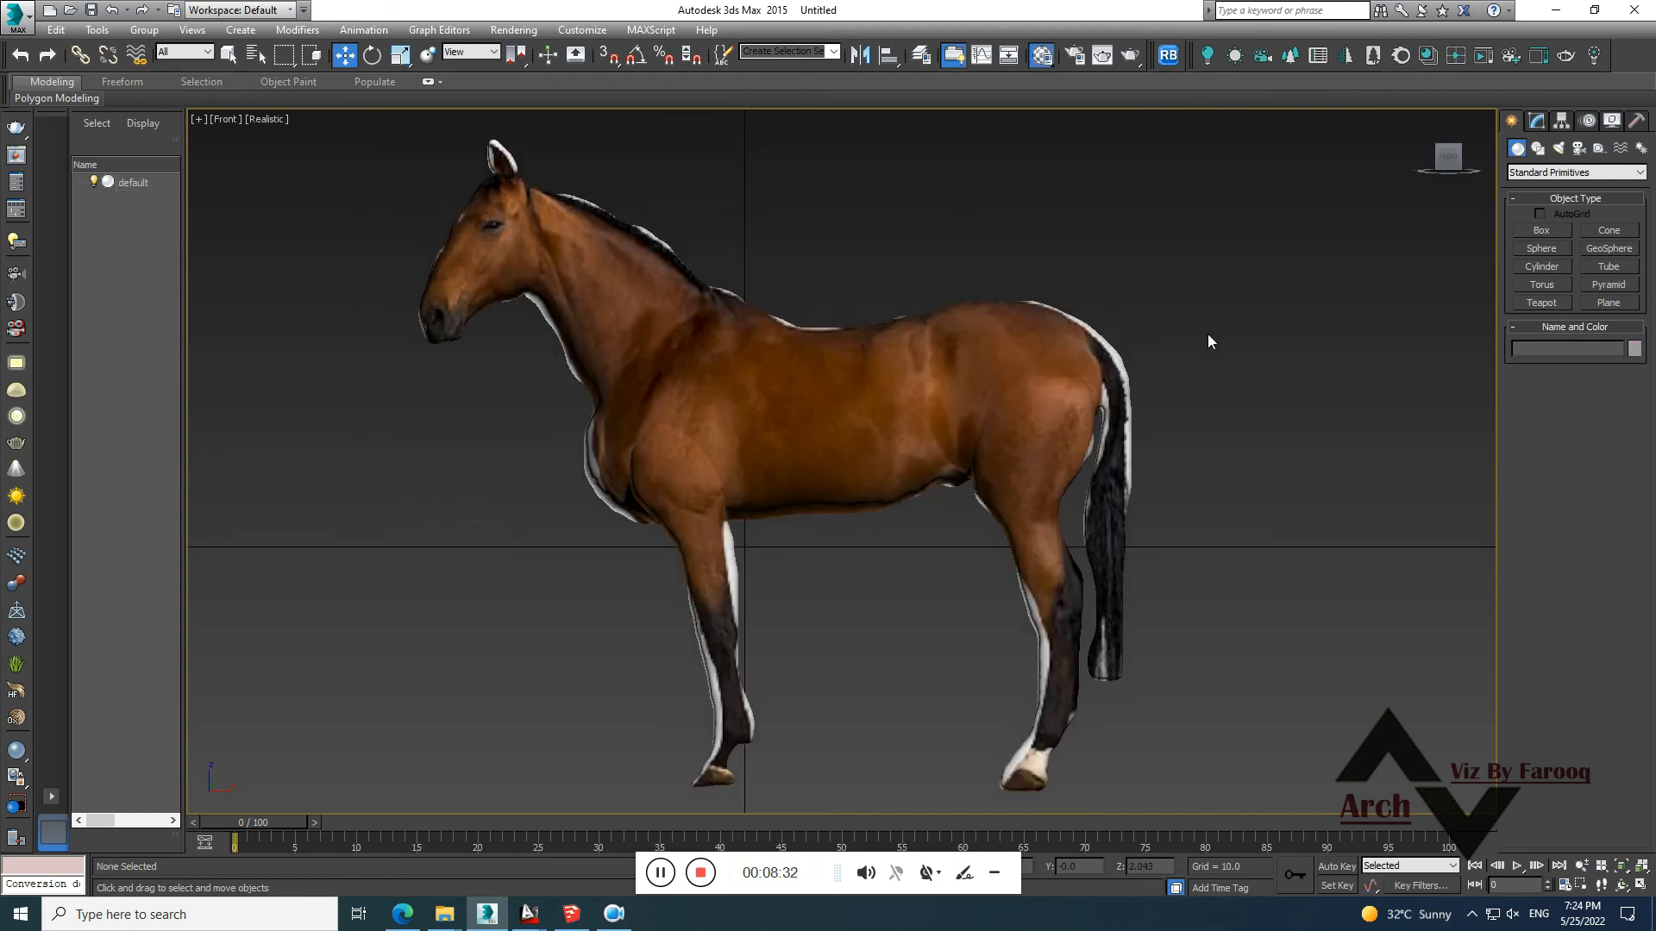
Assign Corona 3 (Hotfix 2) as the production renderer and close the render setup
key(m)
click(1431, 98)
key(F10)
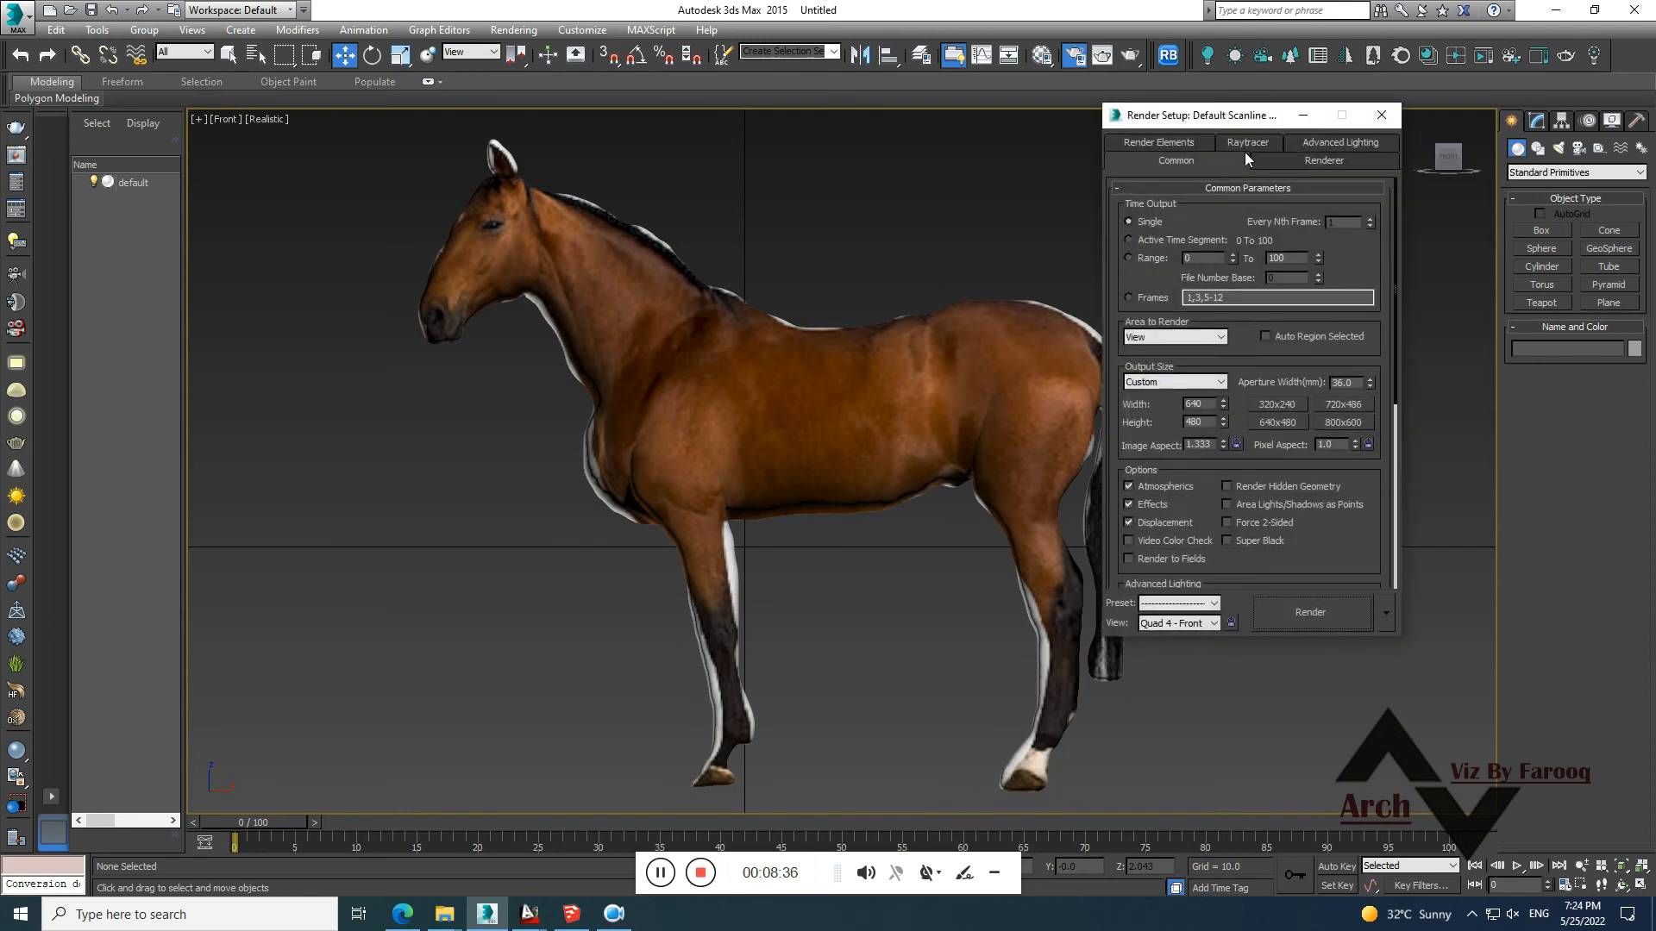
drag(1399, 185, 1280, 547)
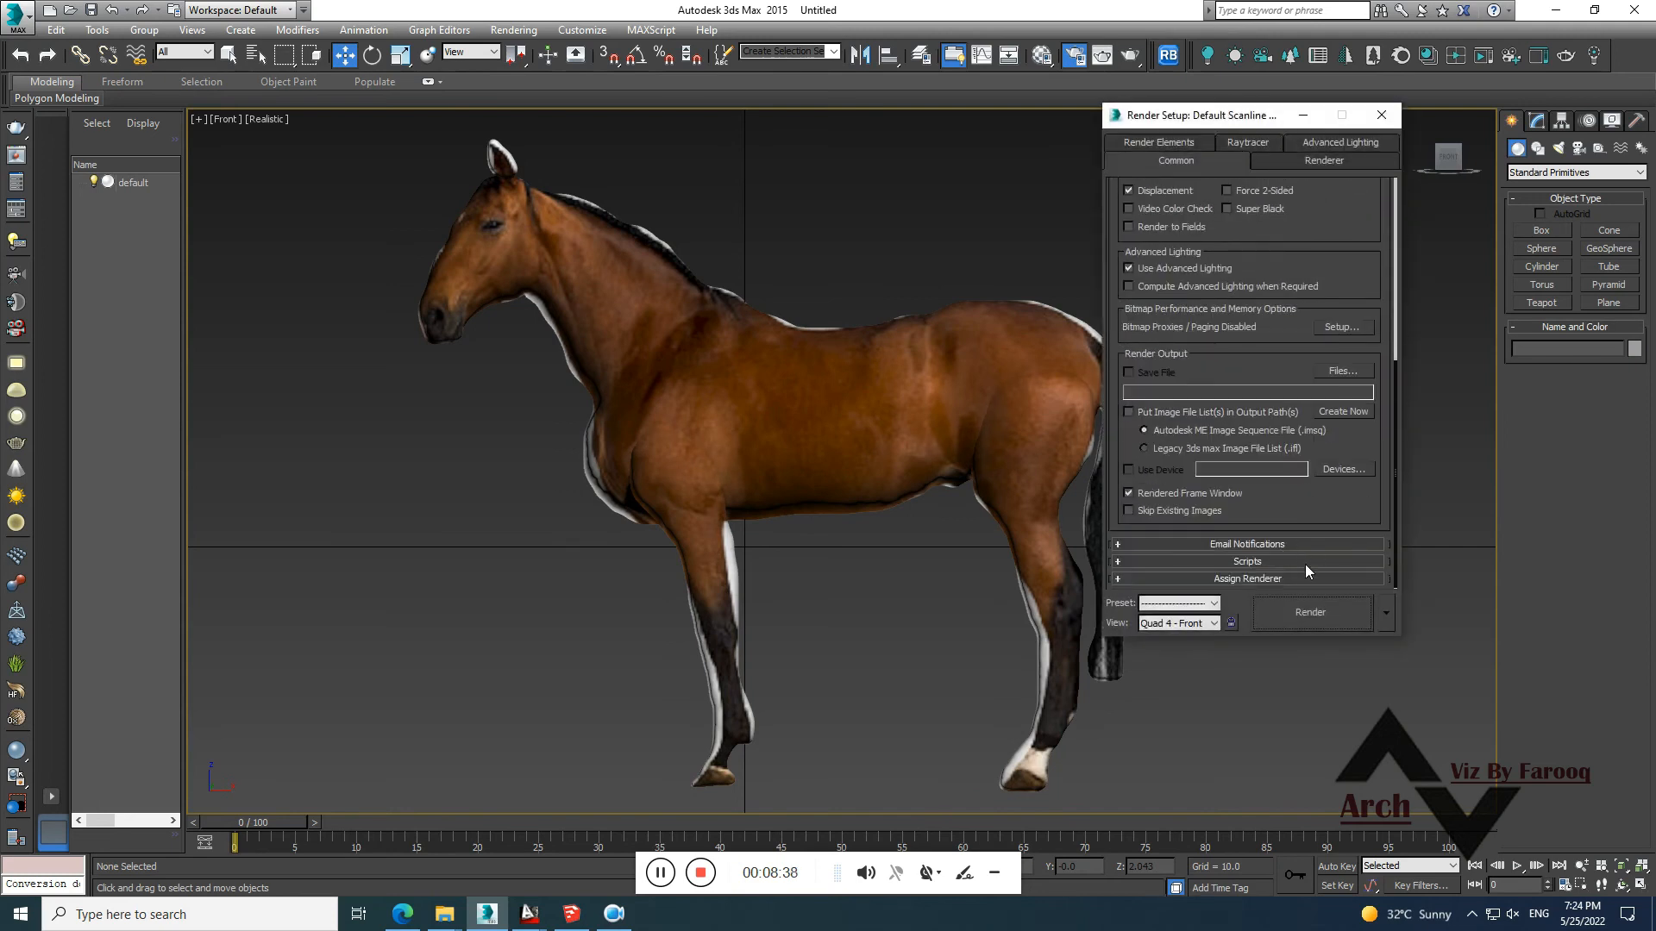
click(1309, 577)
click(1345, 505)
click(1190, 273)
click(1257, 496)
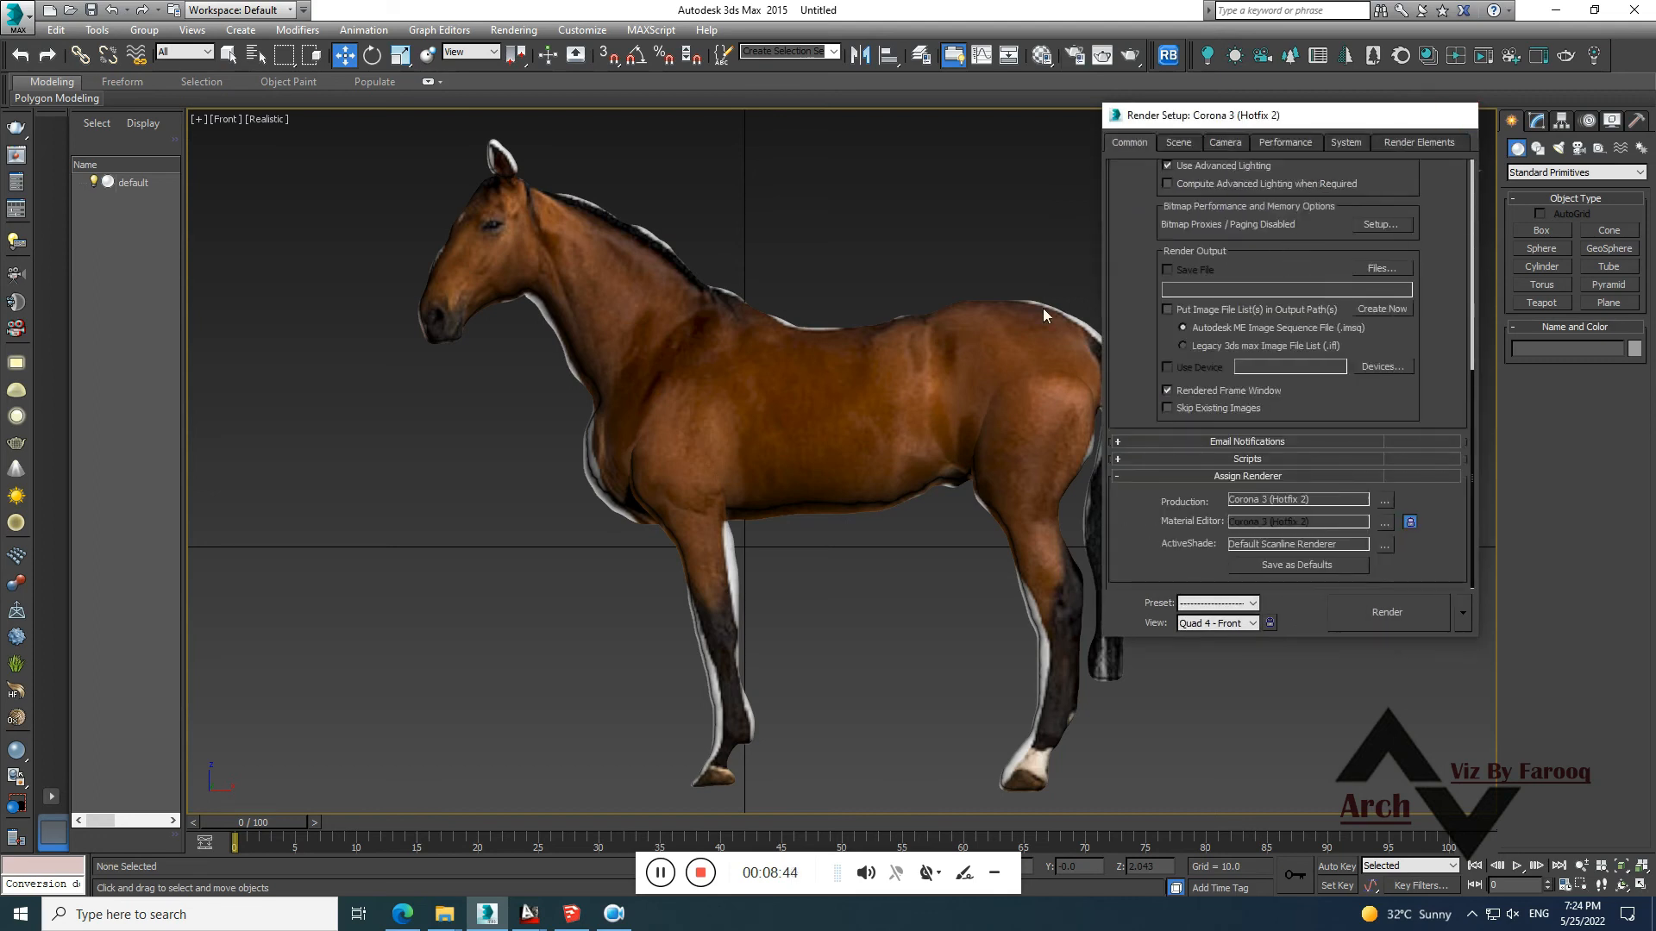
key(F10)
In the horse's Textured material, set the reflection level to 0.77 and lower the reflection glossiness
key(m)
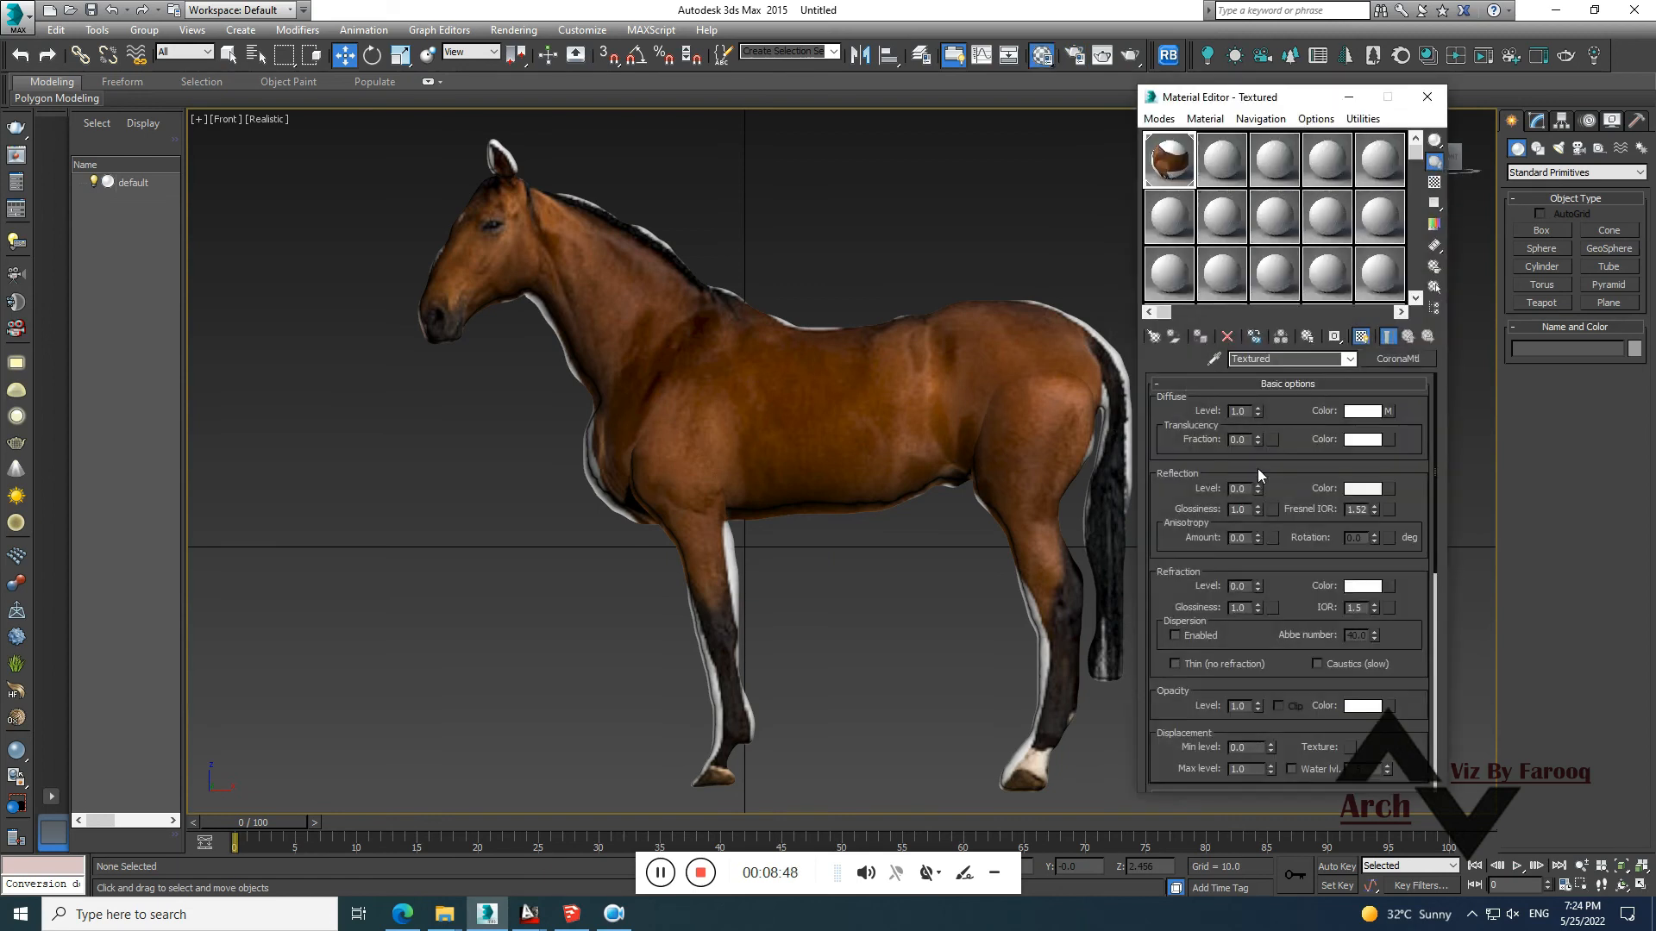
drag(1259, 488, 1260, 528)
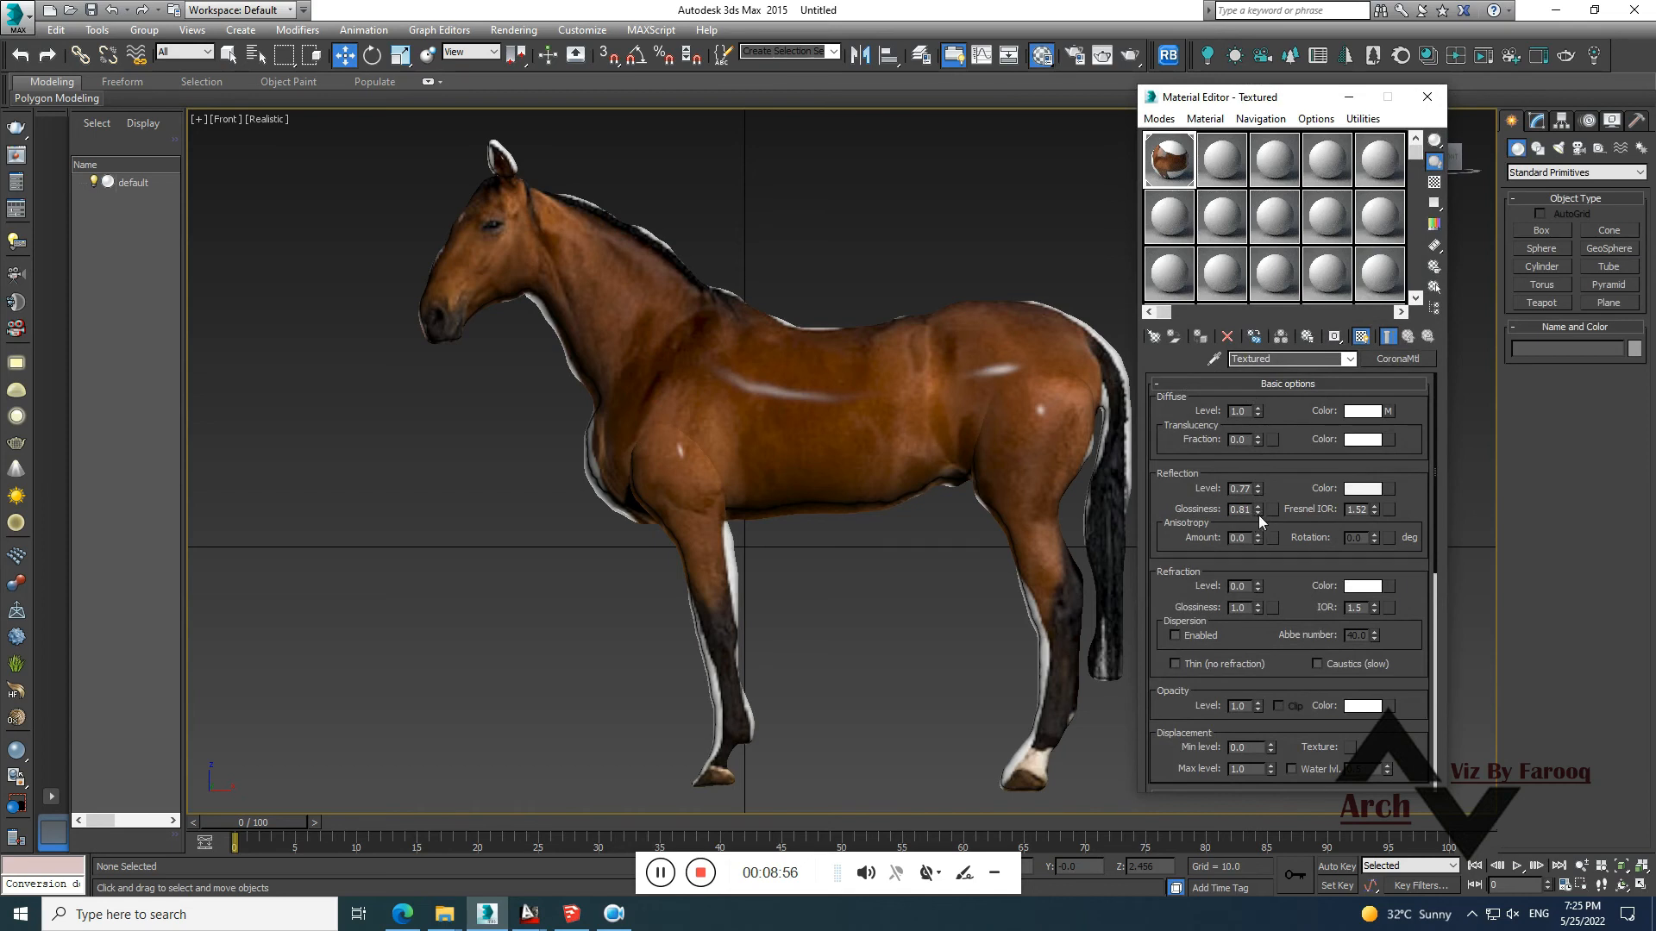
mouse_move(1259, 510)
mouse_down()
mouse_move(1260, 543)
mouse_move(1259, 492)
mouse_up()
Copy the material's mm_frame.png diffuse map into its Bump map slot
drag(1433, 476, 1436, 716)
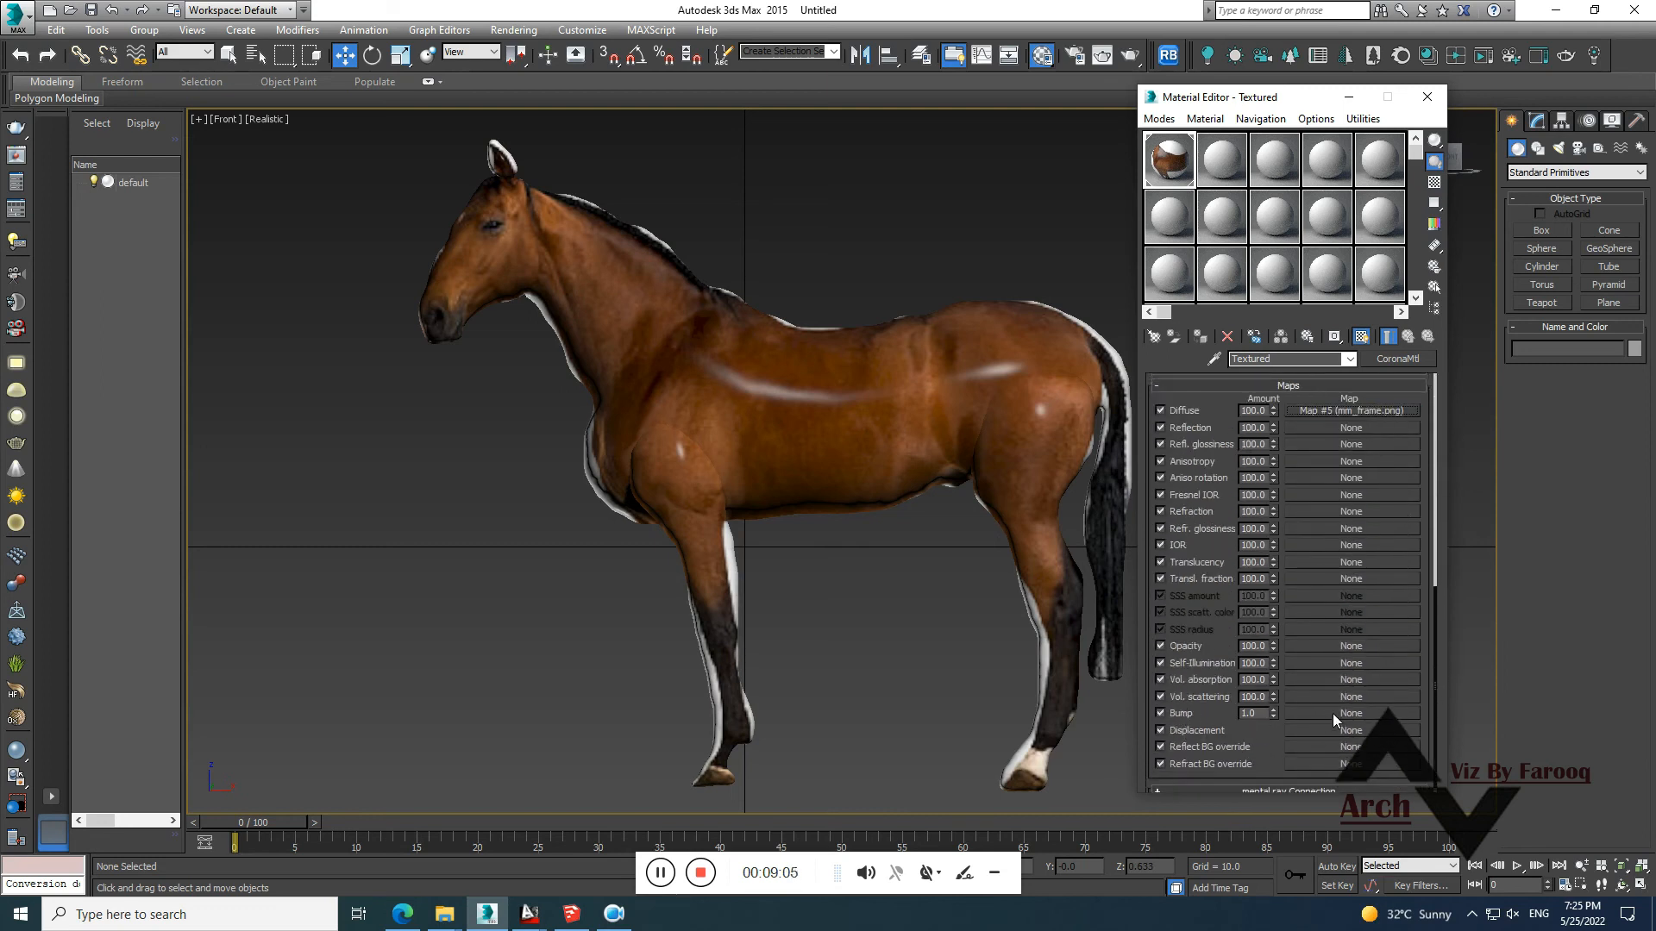
drag(1321, 414, 1349, 713)
click(1260, 495)
Examine the horse's glossy surface from several angles and from the front, and close the material editor
alt+middle_drag(843, 470, 793, 540)
scroll(853, 408, up, 3)
alt+middle_drag(853, 408, 831, 481)
scroll(843, 433, down, 4)
scroll(807, 389, up, 8)
key(f)
key(z)
scroll(923, 490, up, 4)
middle_drag(922, 498, 794, 509)
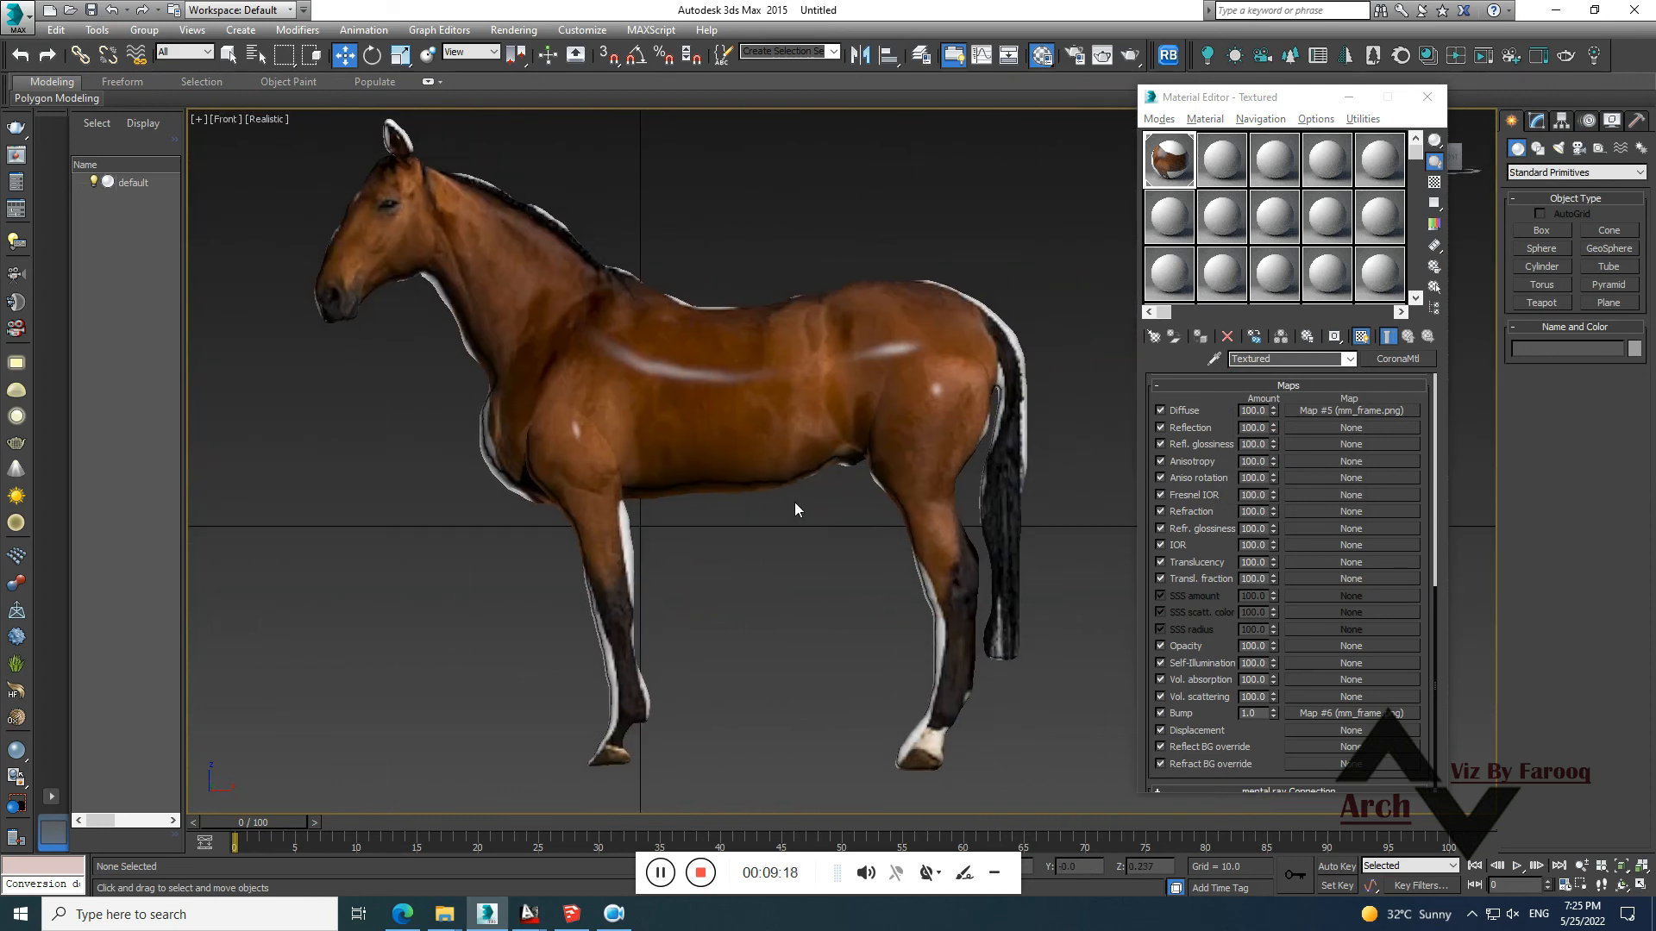
click(1426, 97)
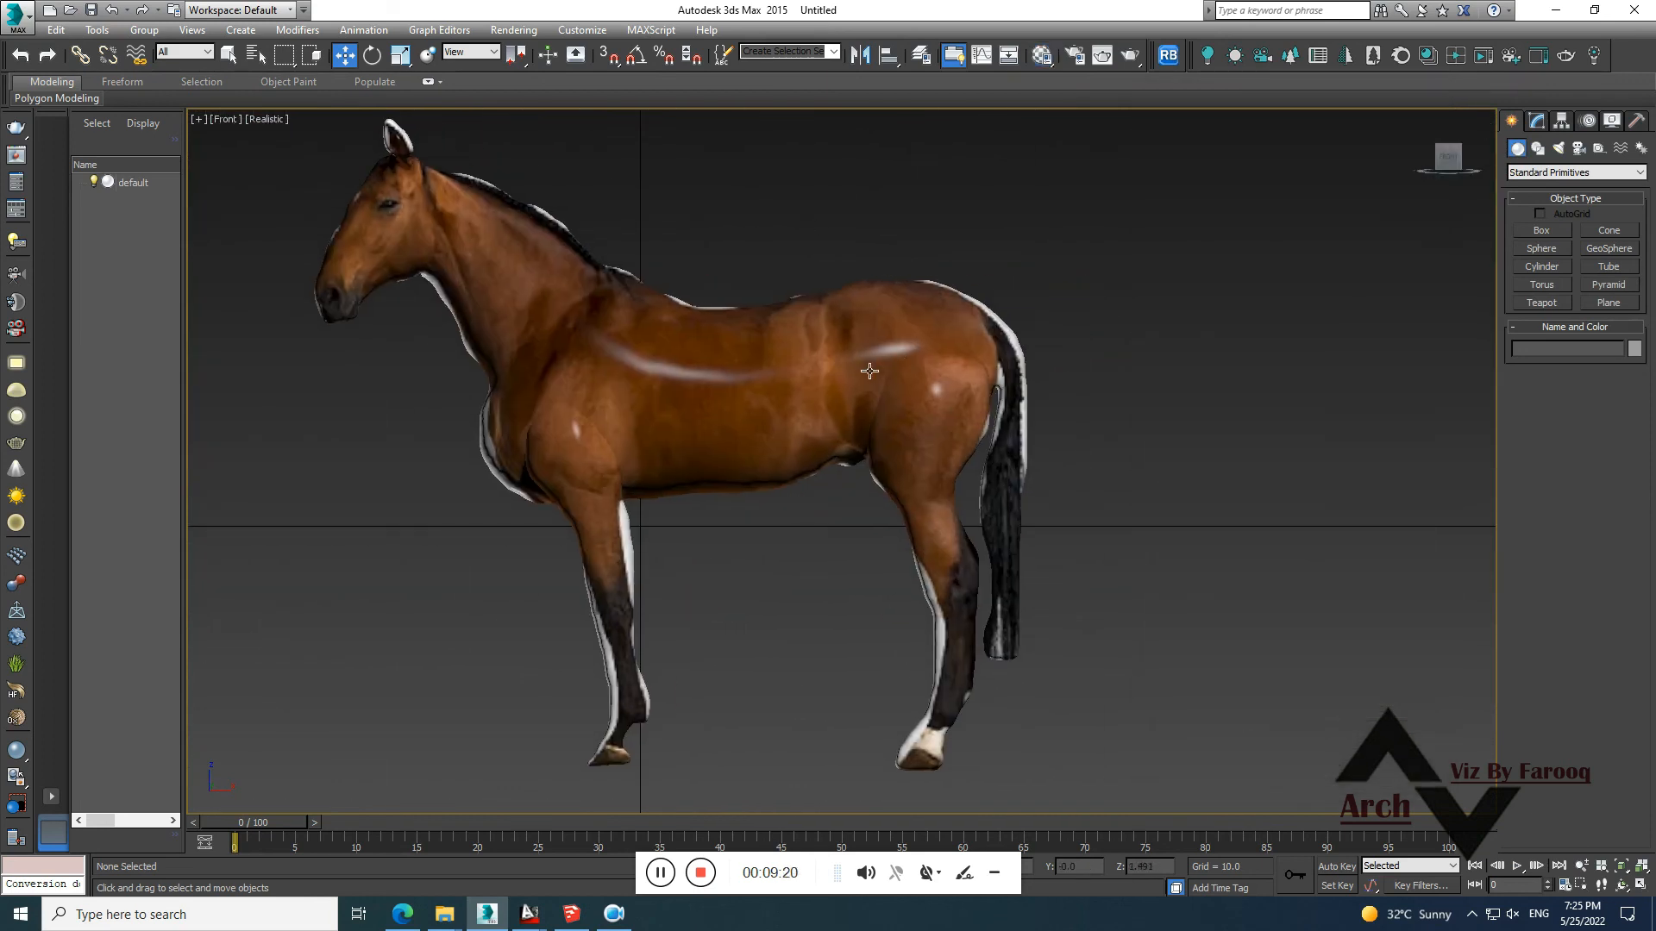
In the top view, create a photometric target light with a target distance of about 67 units, aimed toward the horse
key(t)
scroll(865, 371, down, 8)
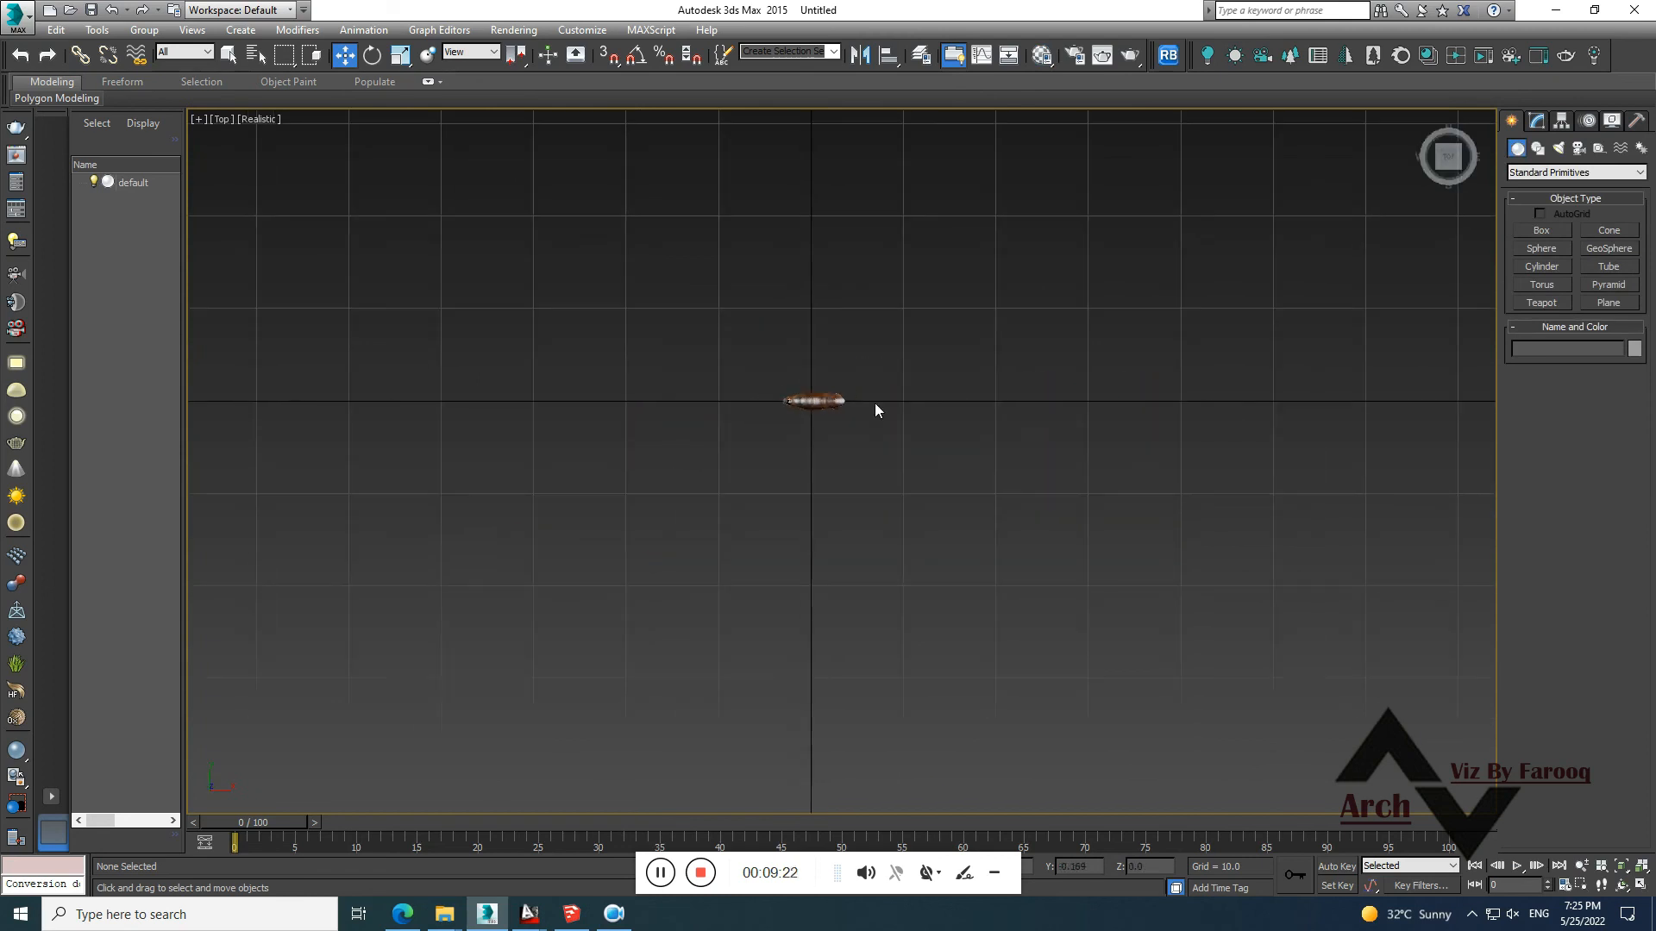
click(1558, 148)
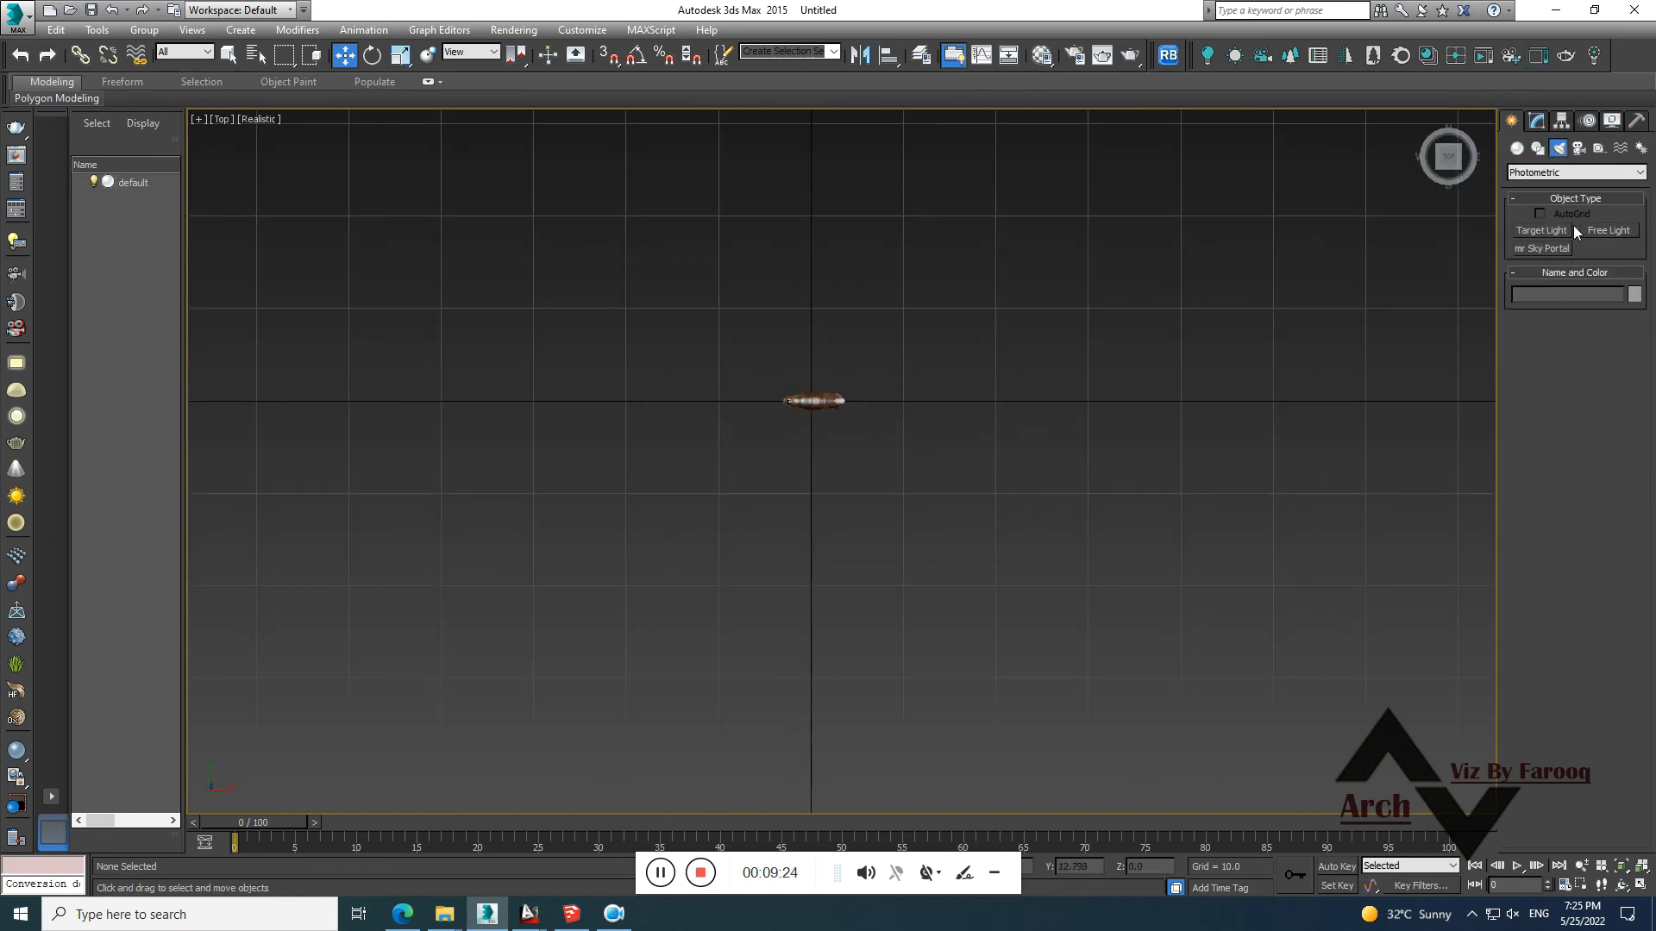
click(1546, 234)
scroll(1078, 352, down, 3)
drag(1303, 278, 1006, 374)
scroll(1004, 413, up, 3)
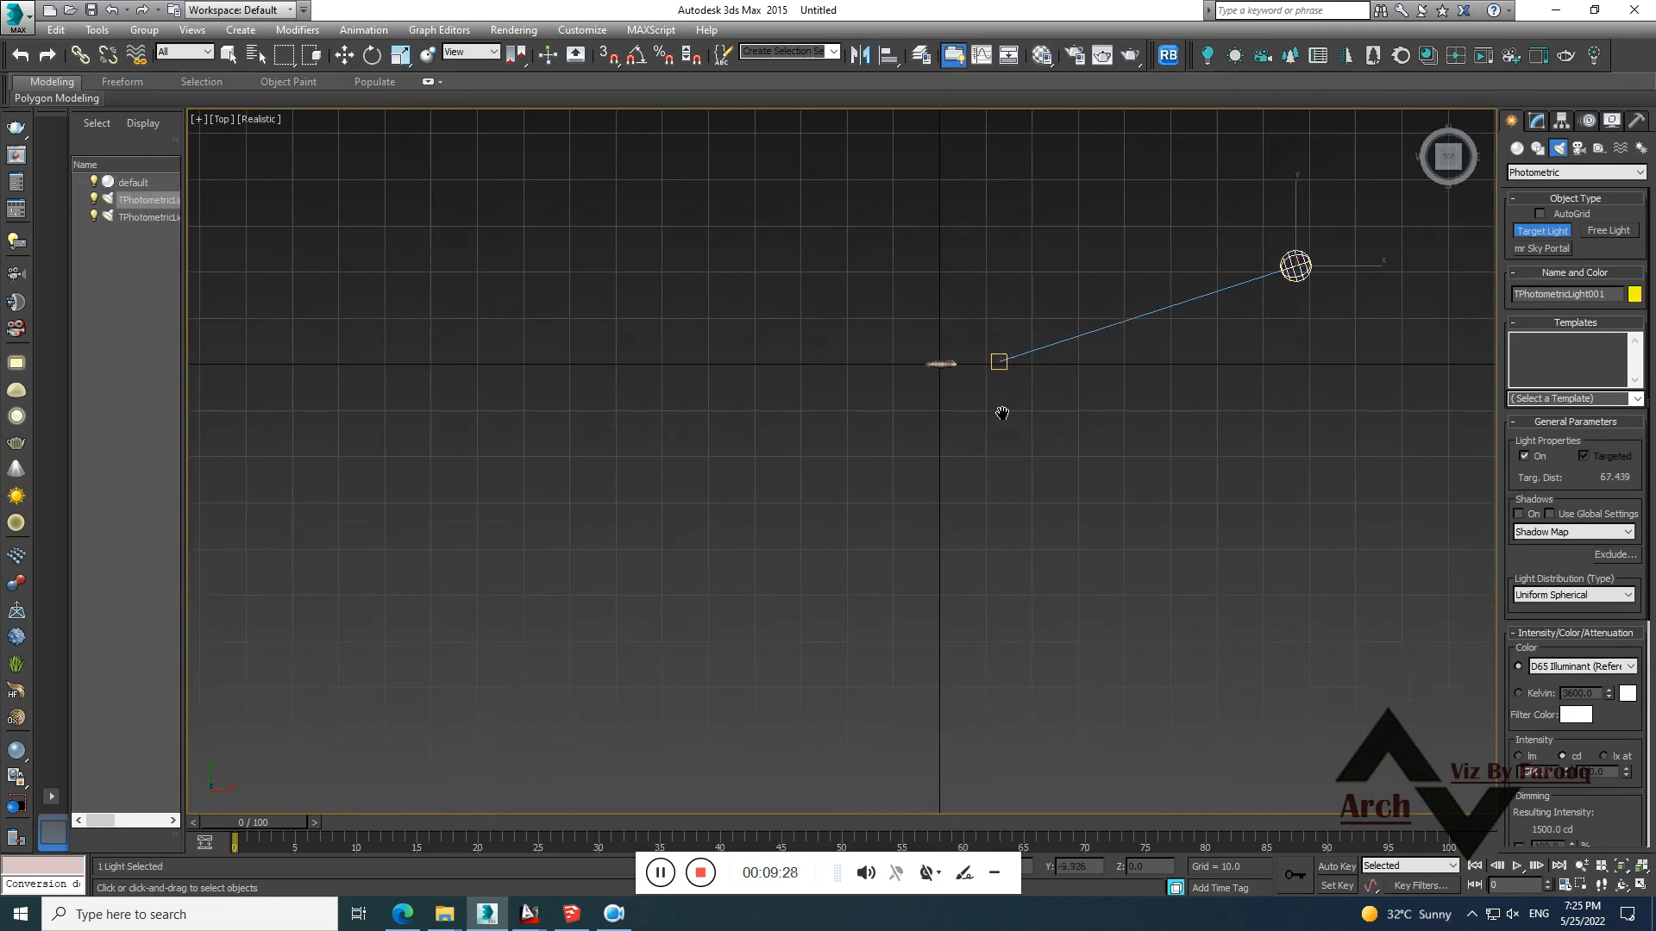
Check the lighting from the front and move the light in the ground plane to the horse's front side, at about Y -66
key(f)
middle_drag(884, 367, 943, 362)
scroll(895, 456, down, 3)
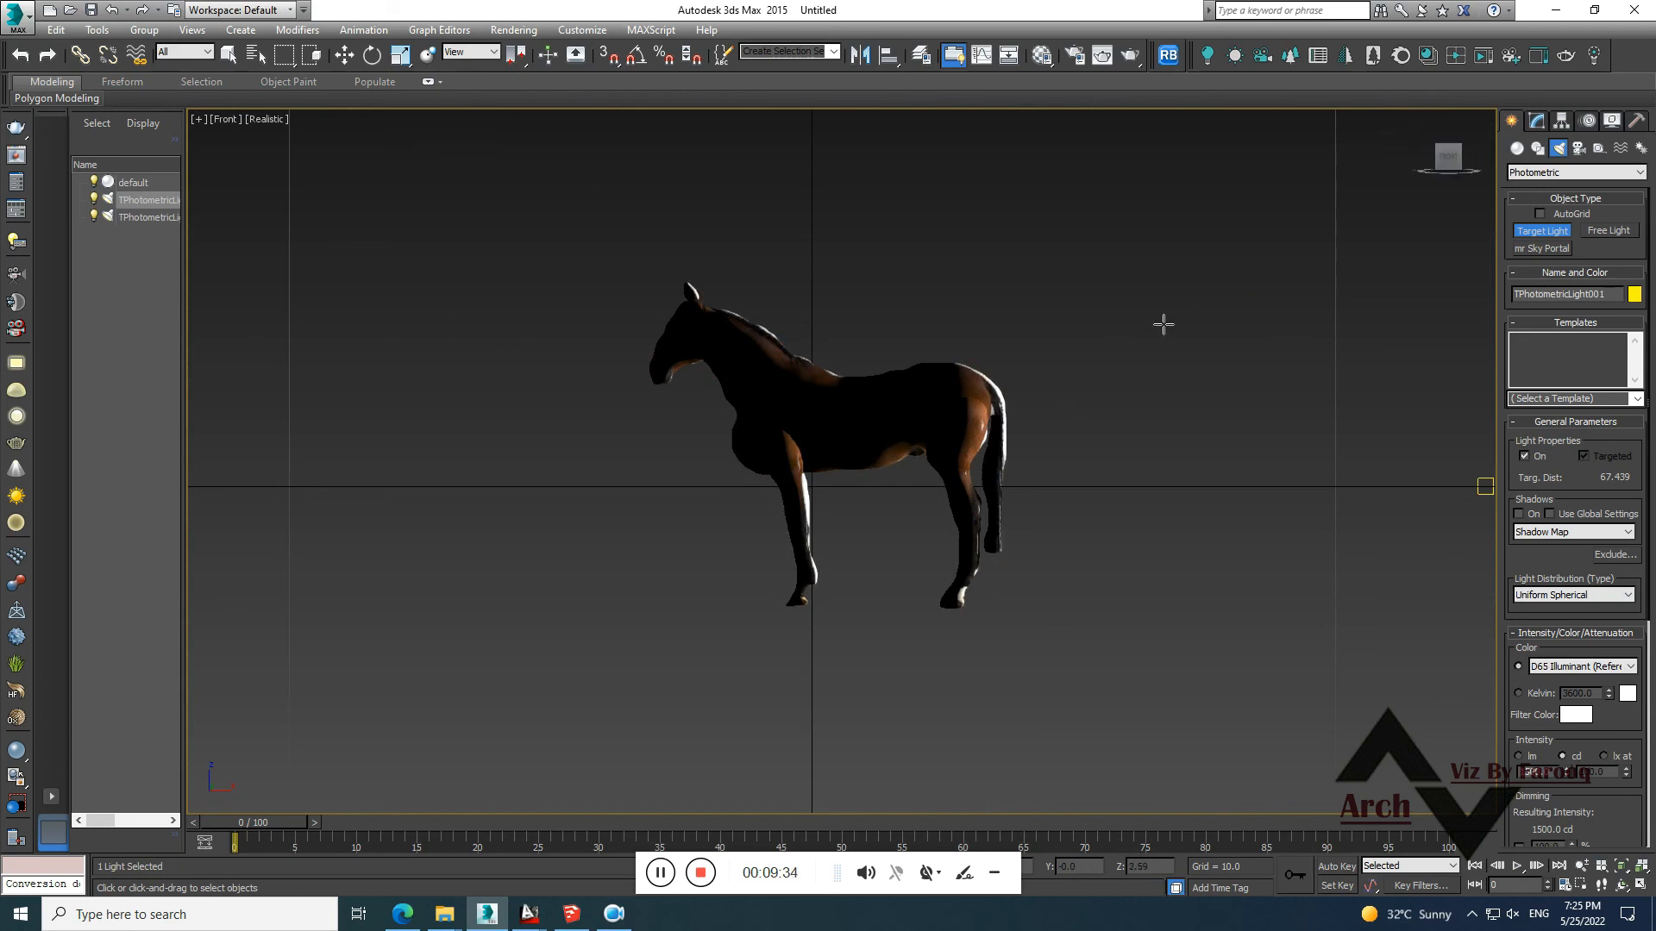
key(p)
alt+middle_drag(845, 495, 857, 525)
scroll(795, 480, down, 5)
scroll(921, 503, up, 3)
key(w)
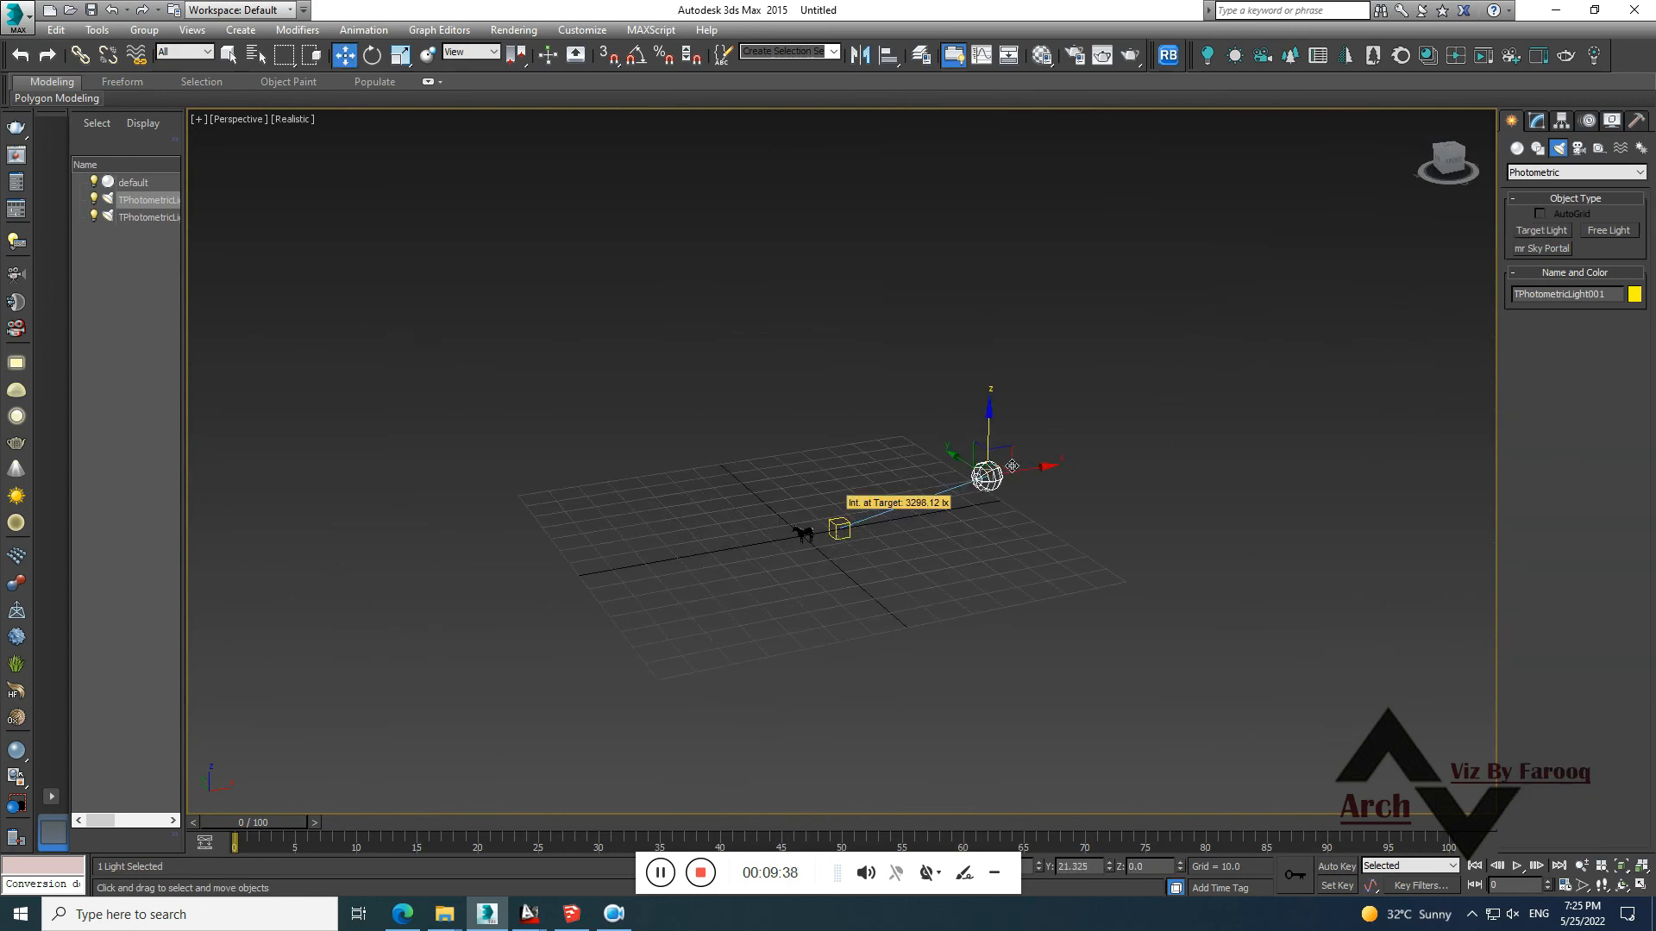
drag(1021, 471, 717, 630)
Render the horse from the front view with Corona and inspect the image in the frame buffer
key(f)
scroll(922, 505, up, 4)
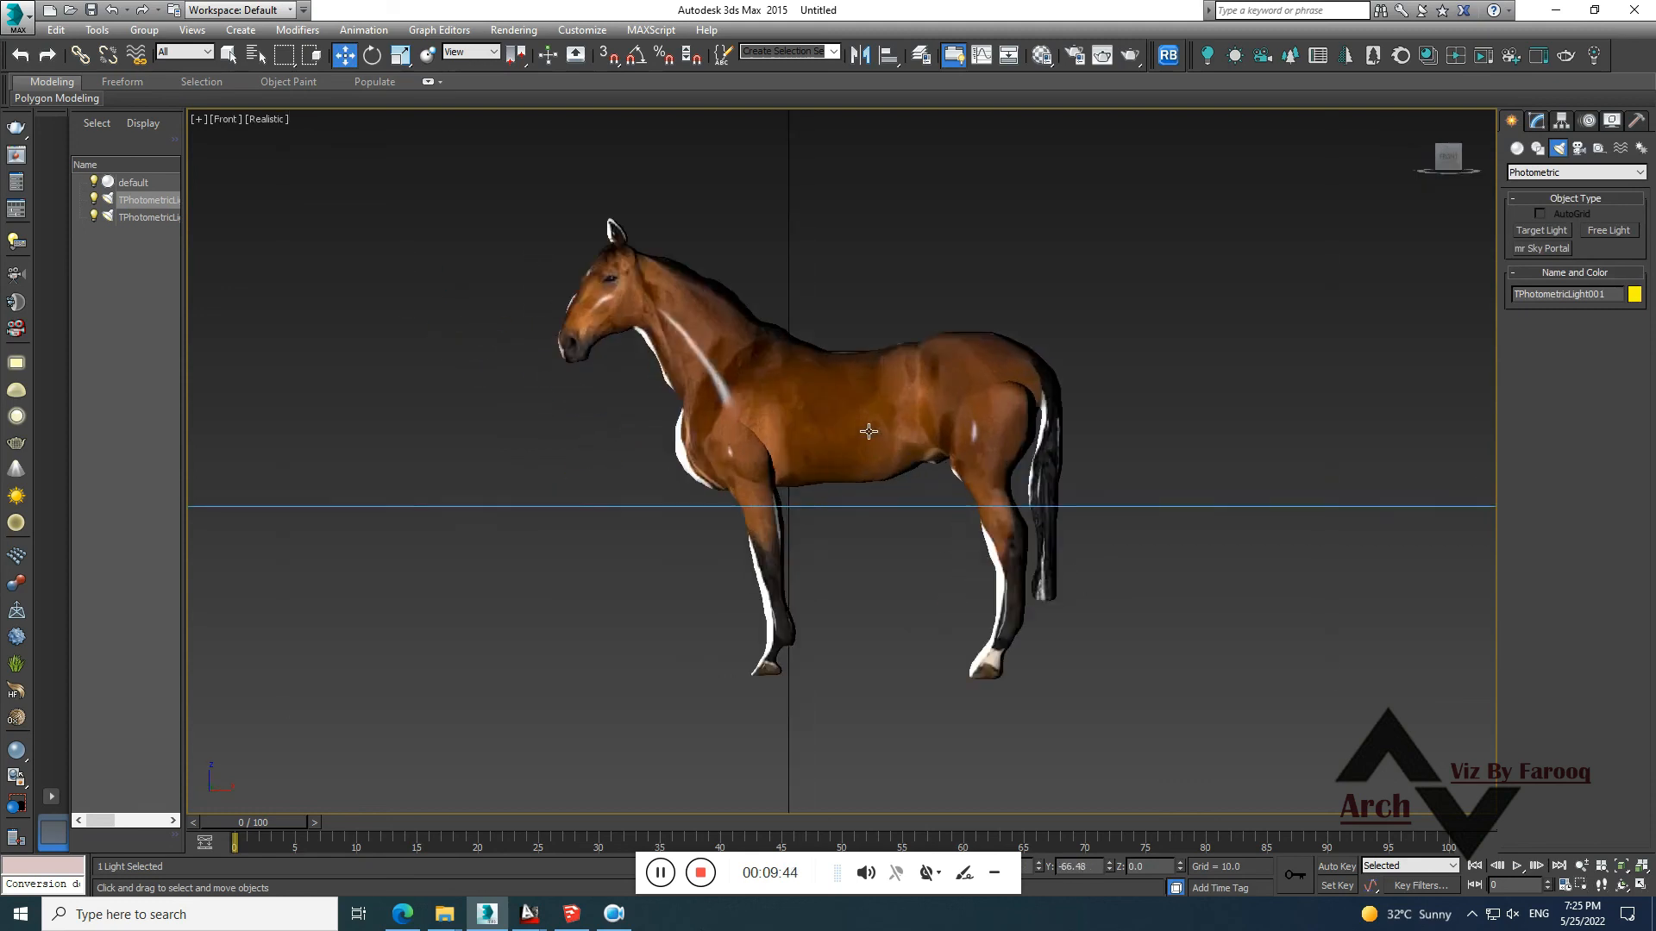
click(1132, 58)
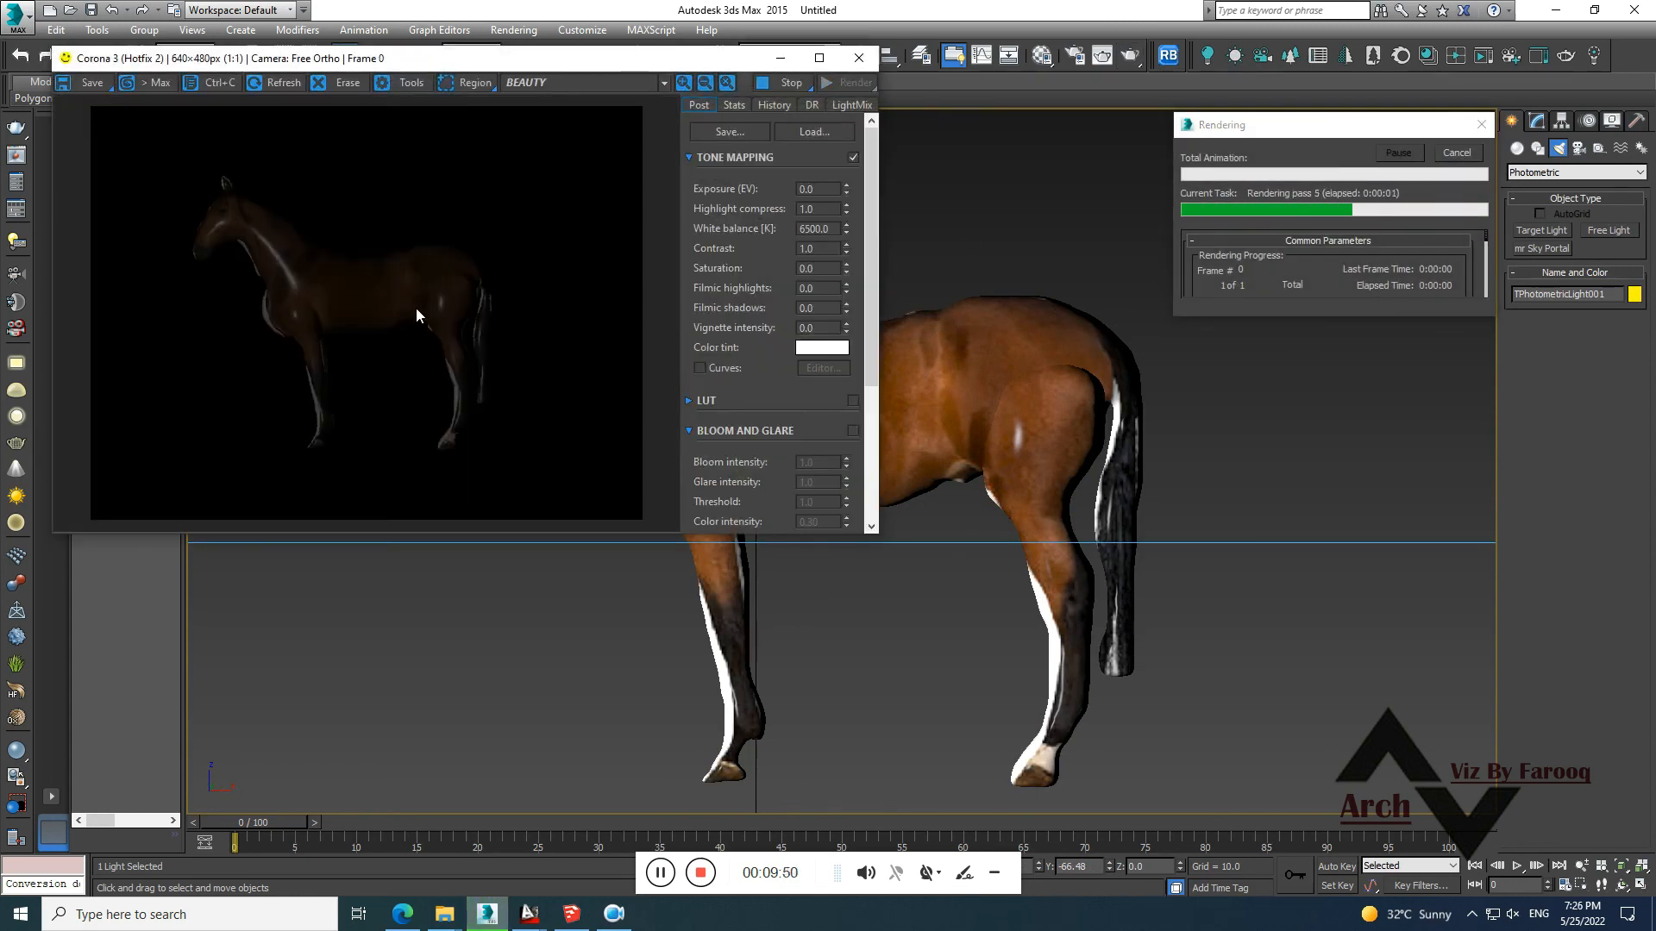
scroll(416, 307, up, 1)
scroll(378, 324, down, 1)
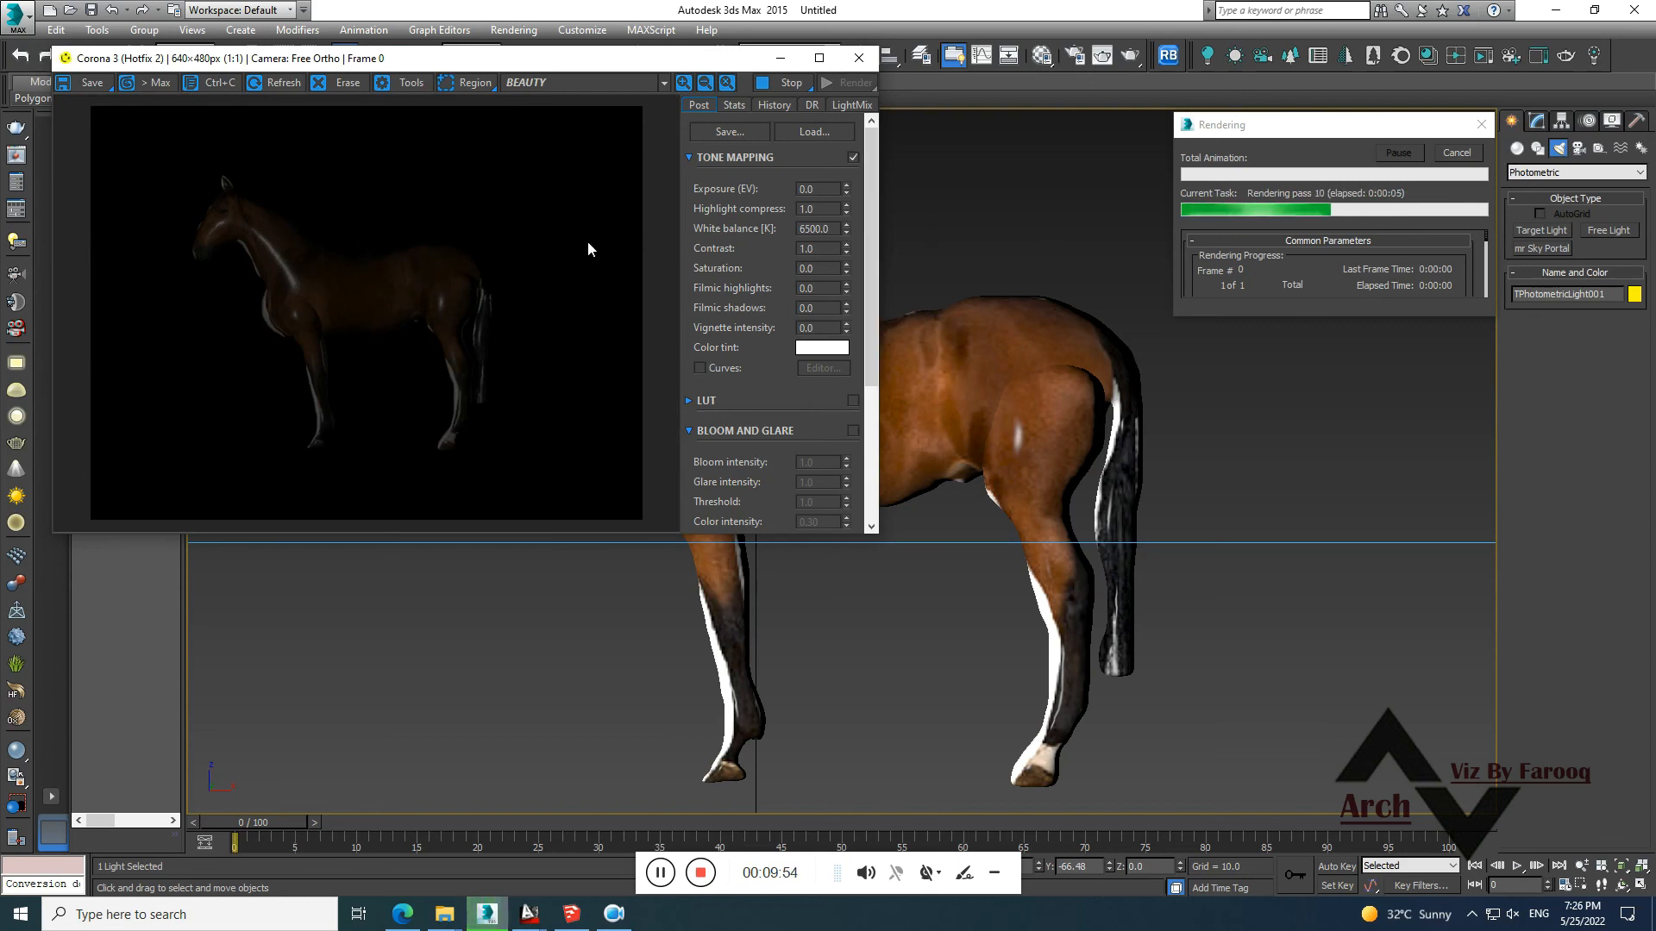
scroll(348, 277, up, 1)
scroll(385, 301, down, 1)
Brighten the render by setting the tone mapping exposure to 3 EV
drag(847, 188, 859, 58)
double_click(815, 188)
text(3)
key(Return)
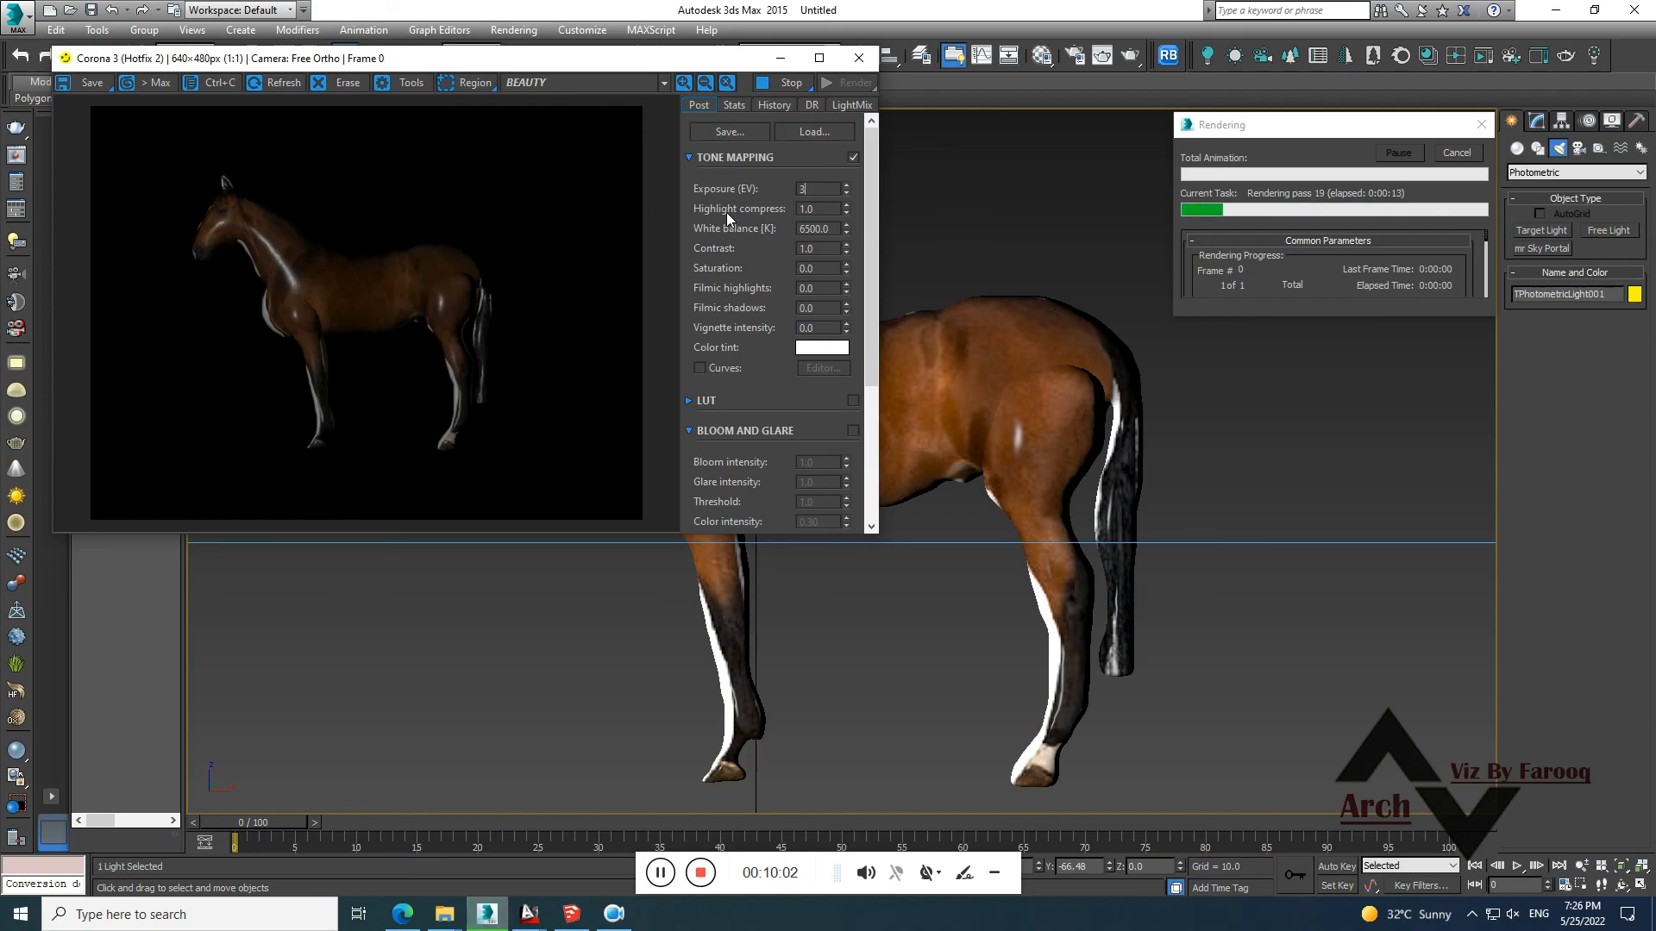